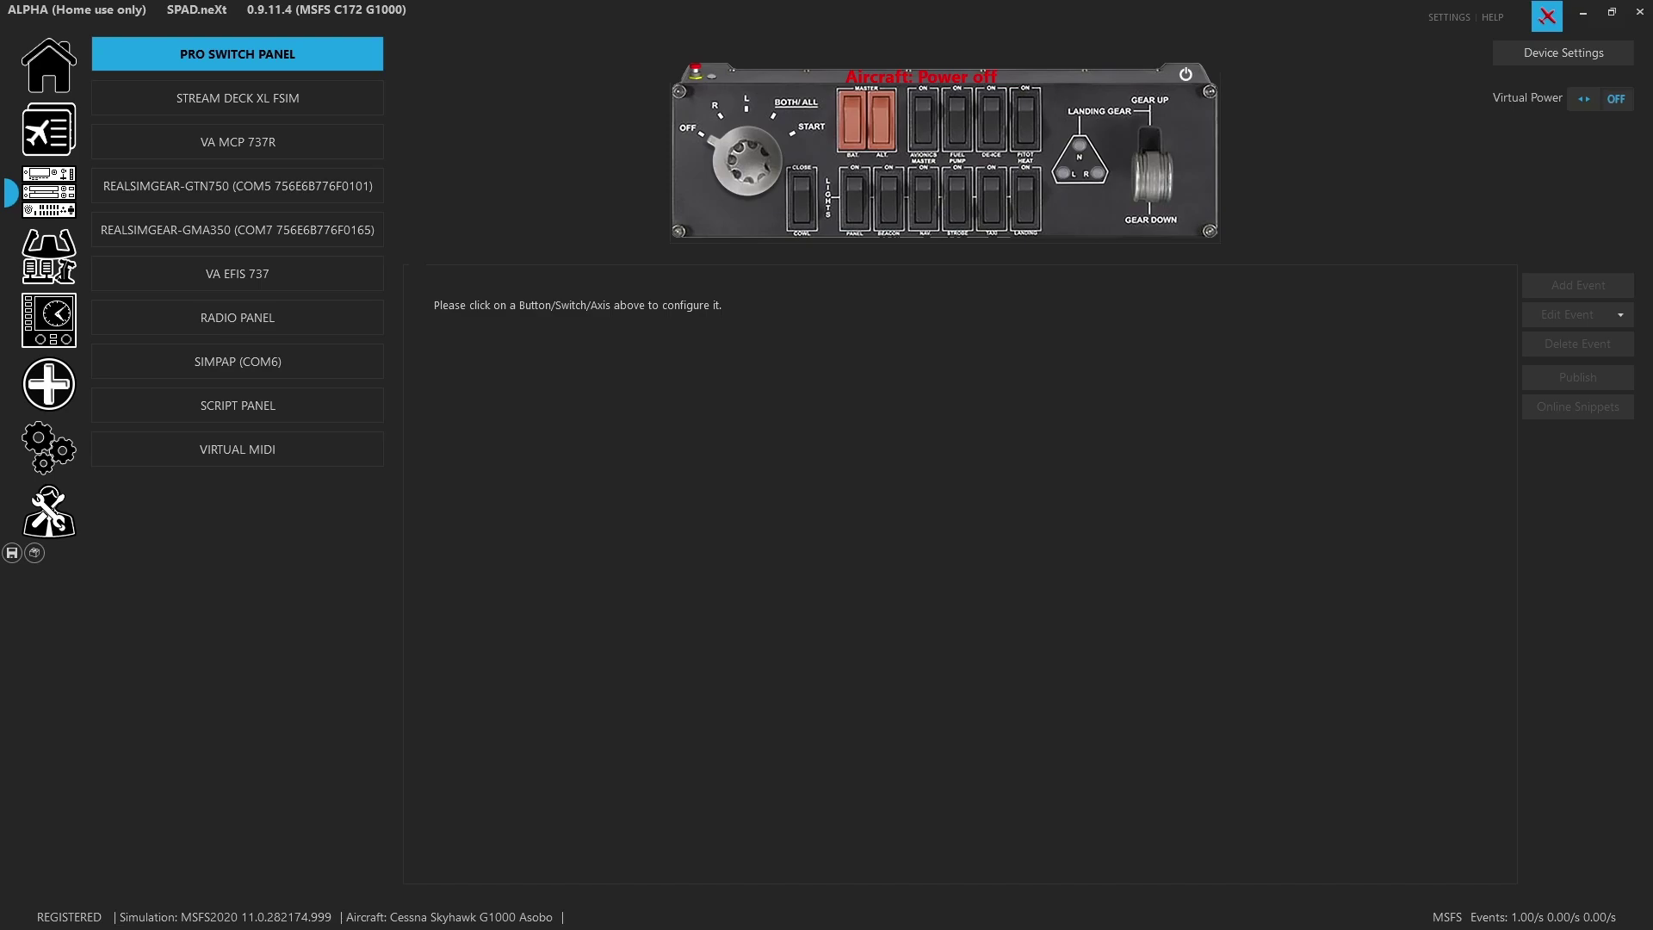
From the magneto switch, browse online snippets for all aircraft and search by the author's name
click(764, 173)
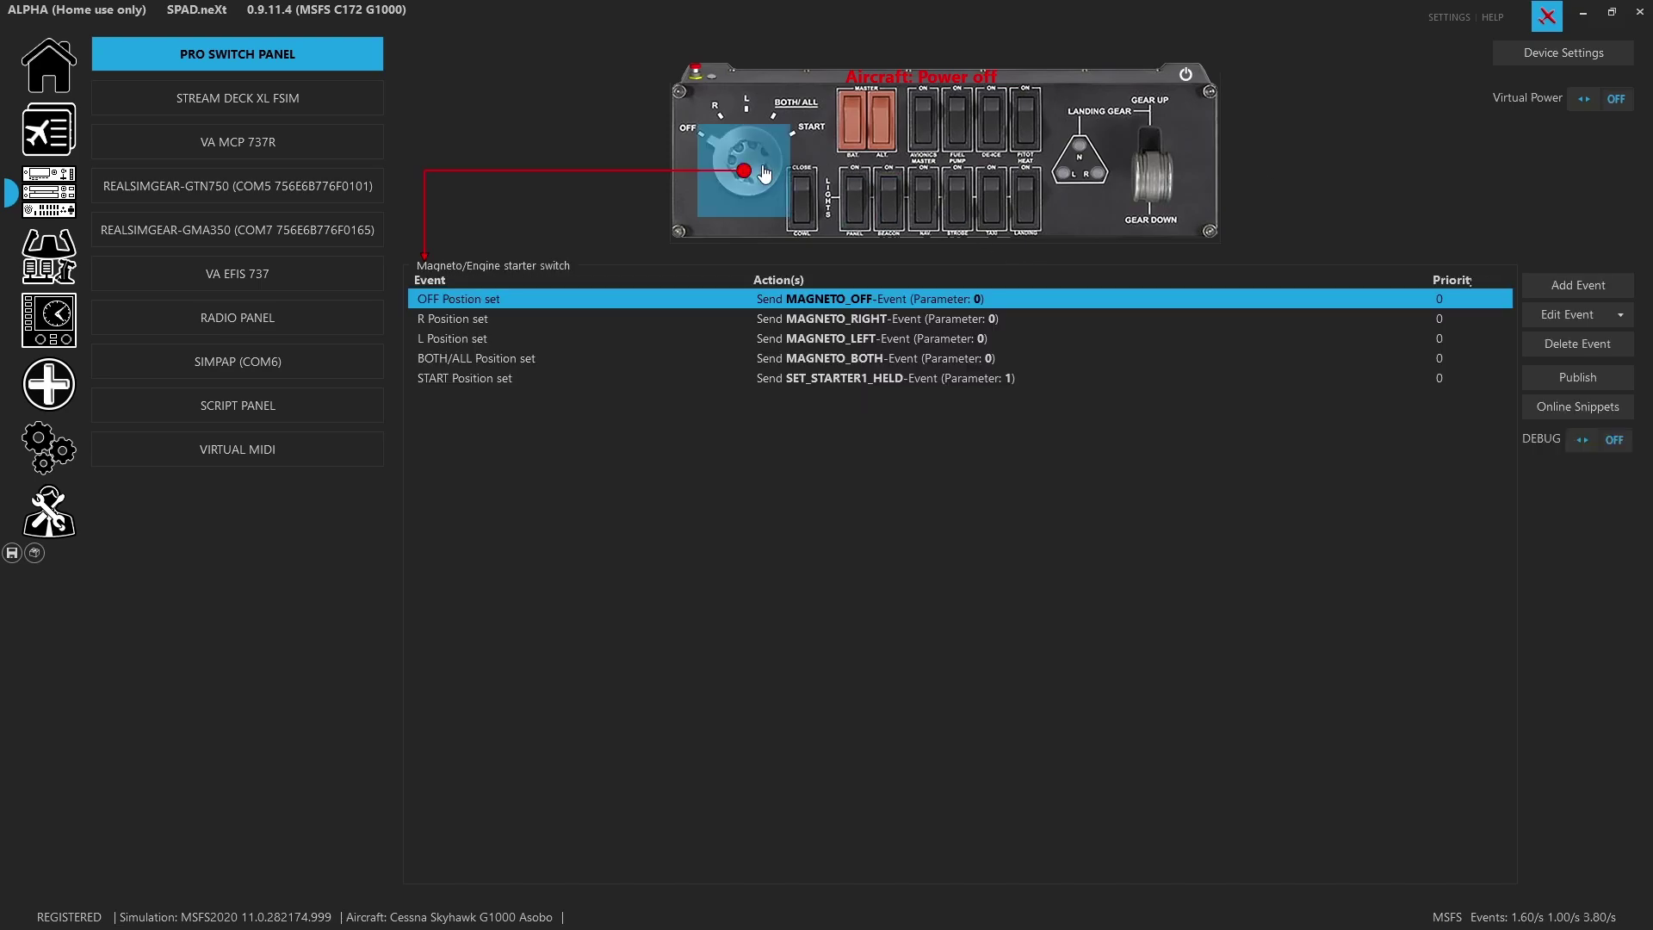
click(1552, 410)
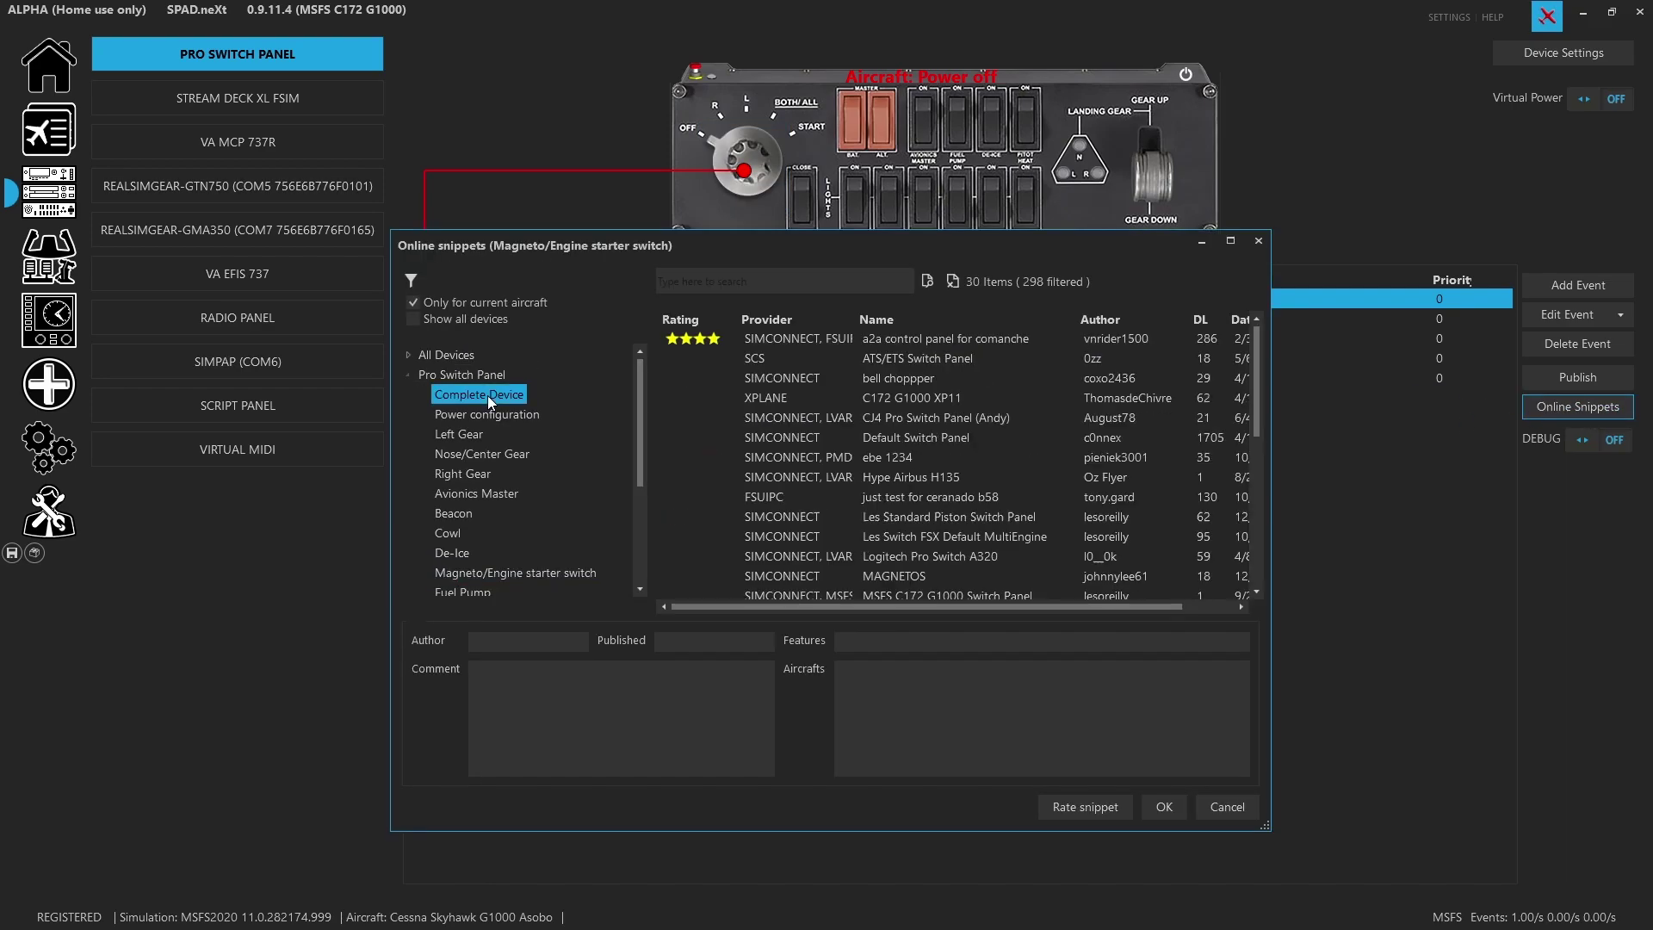
click(412, 302)
click(786, 278)
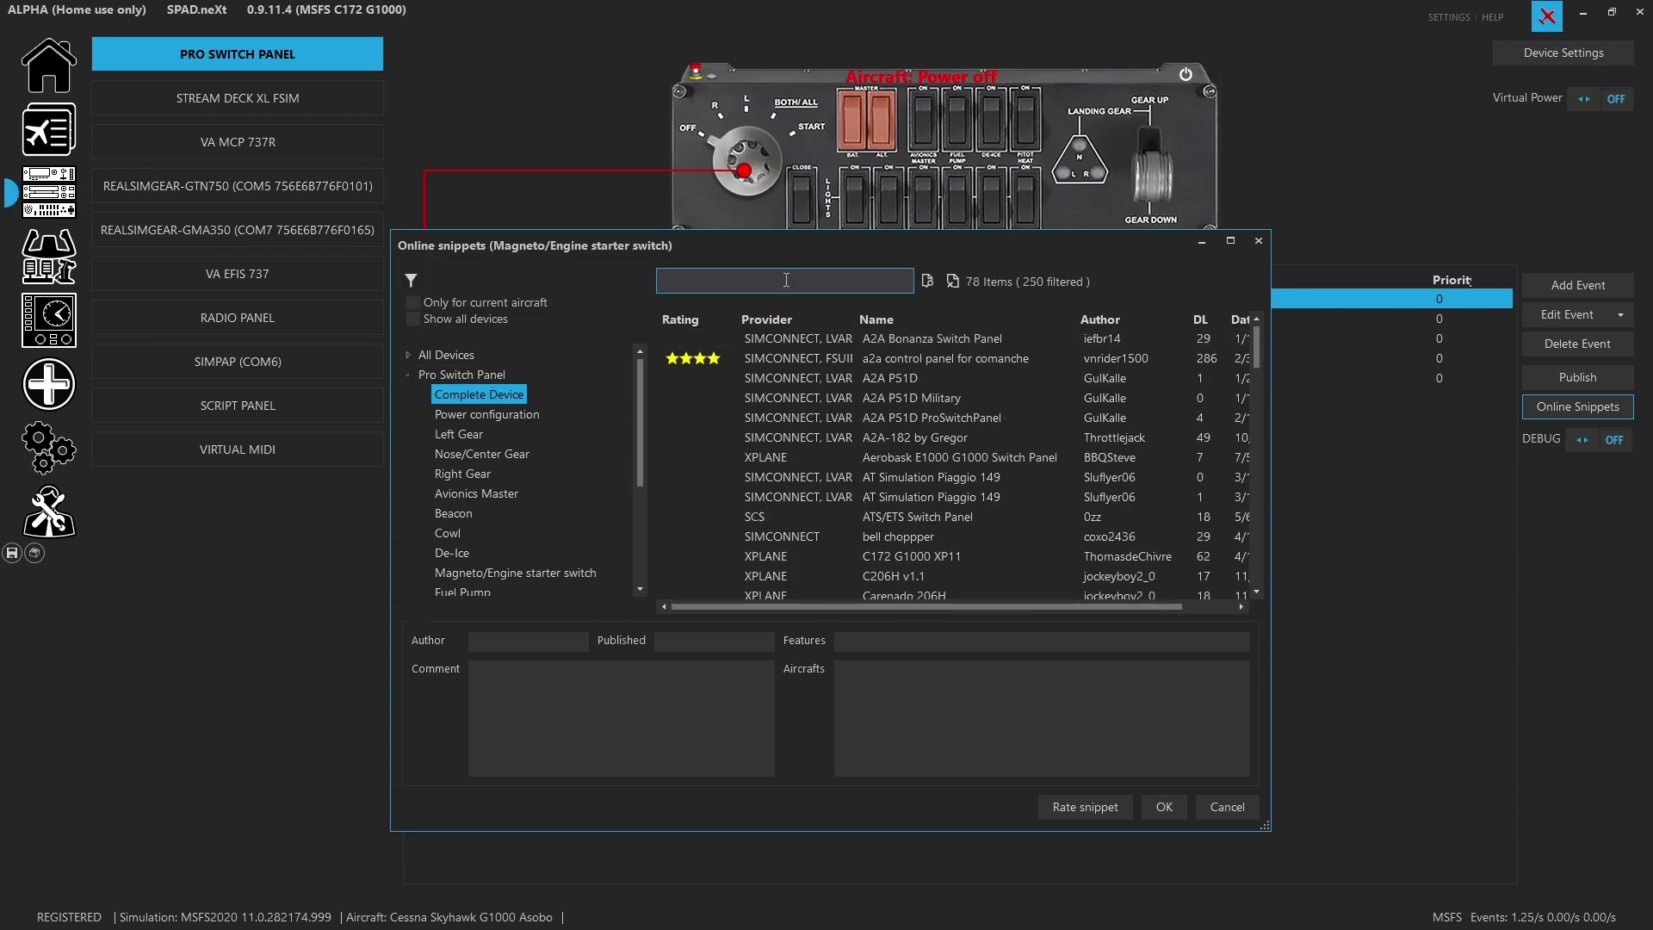
text(lesoreilly)
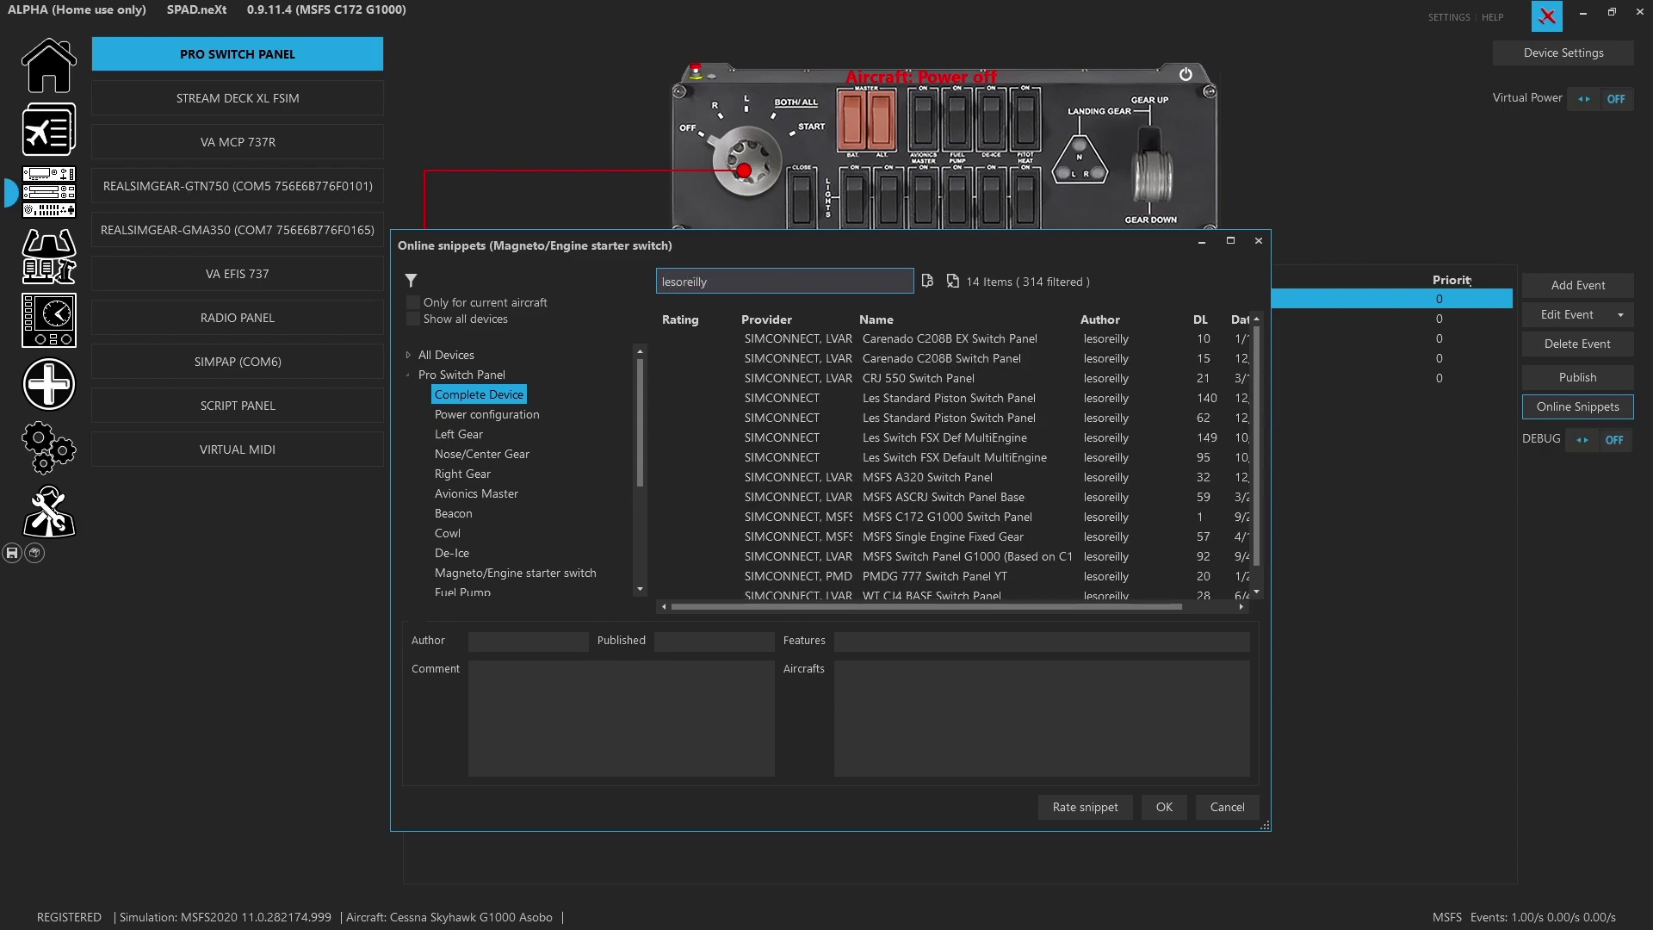
Enlarge the snippets window and apply the MSFS C172 G1000 Switch Panel snippet
drag(1271, 506, 1363, 502)
drag(960, 230, 960, 116)
click(702, 403)
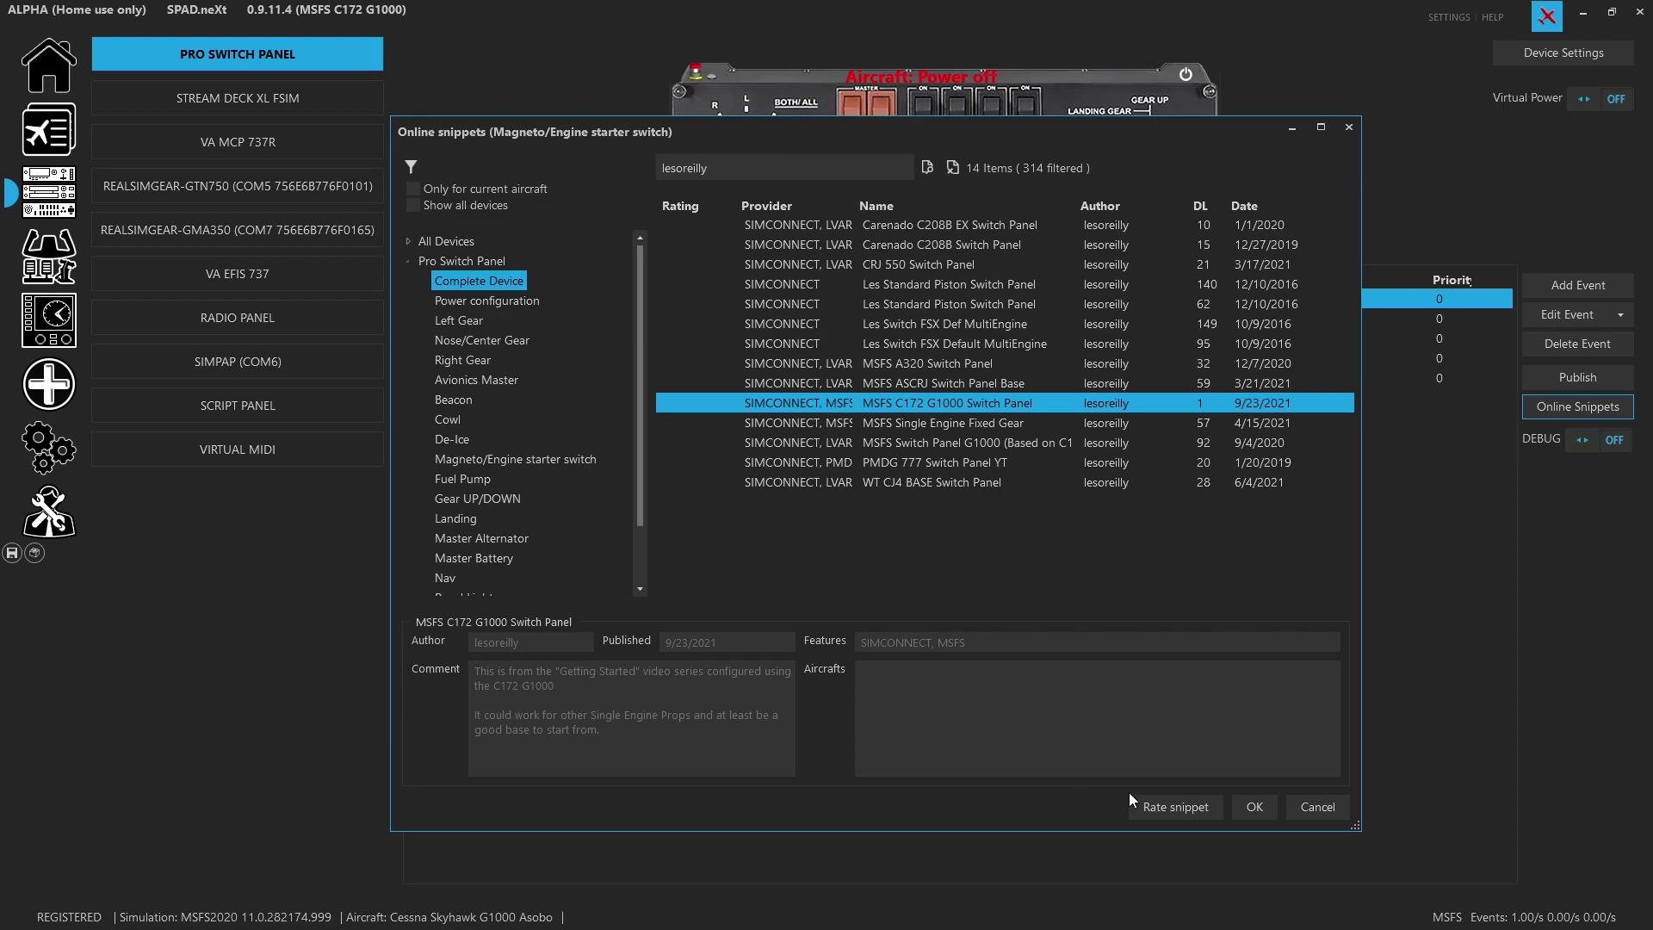
click(1264, 813)
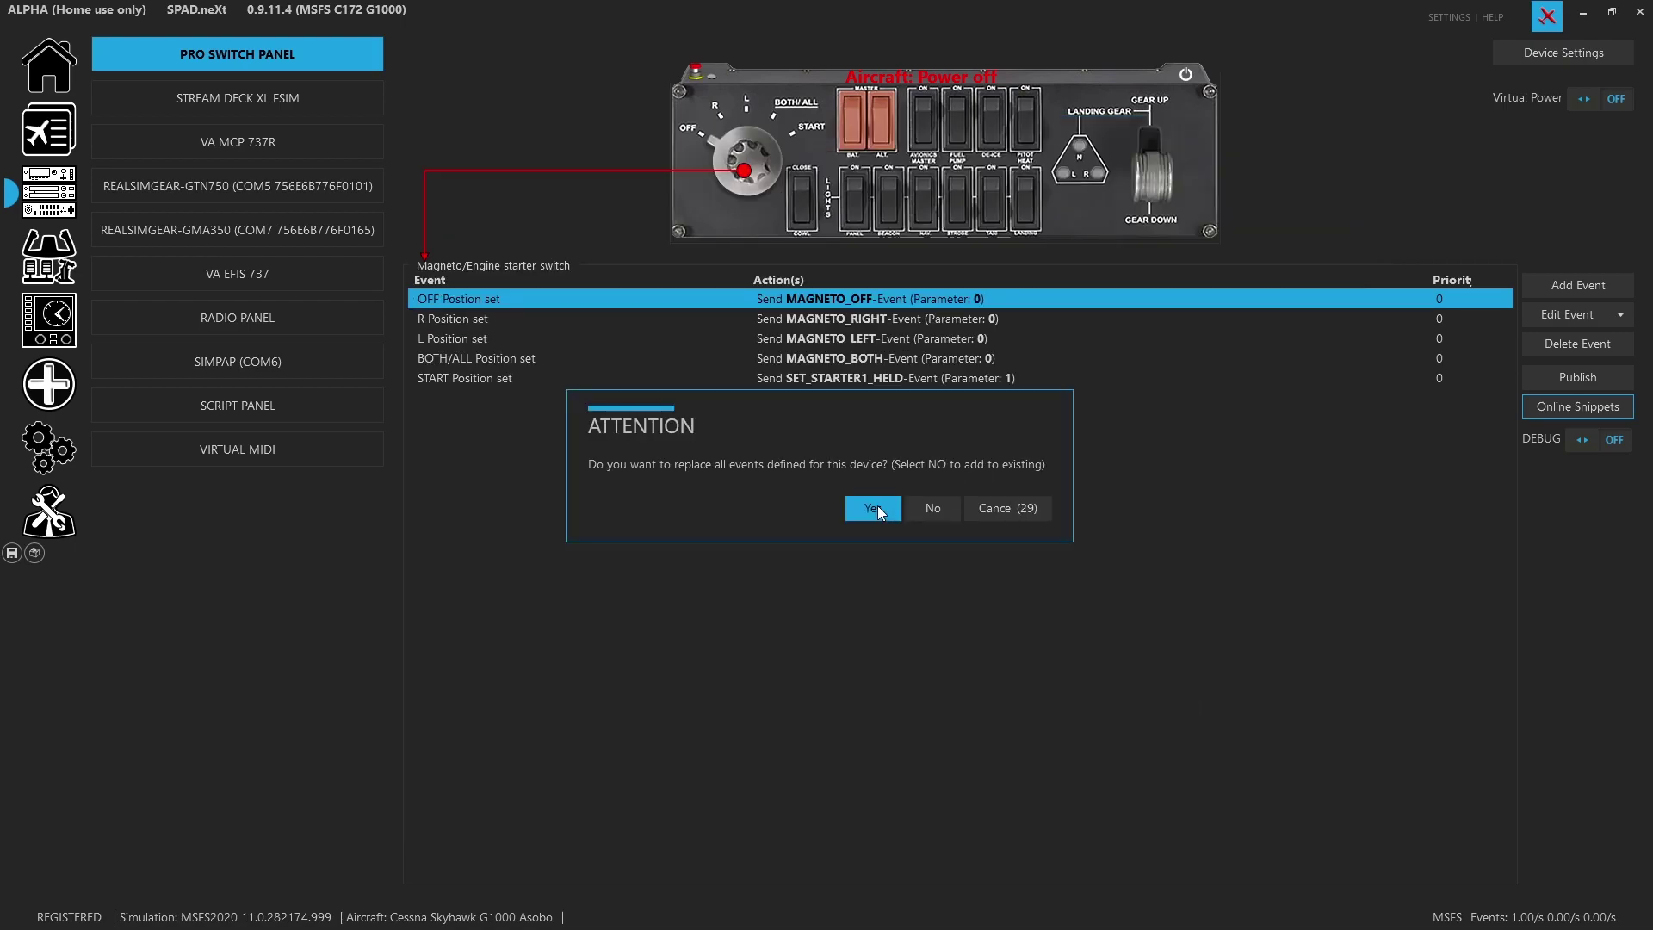
Replace all device events with the snippet, check the magneto mappings, save, and open add-ons
click(878, 508)
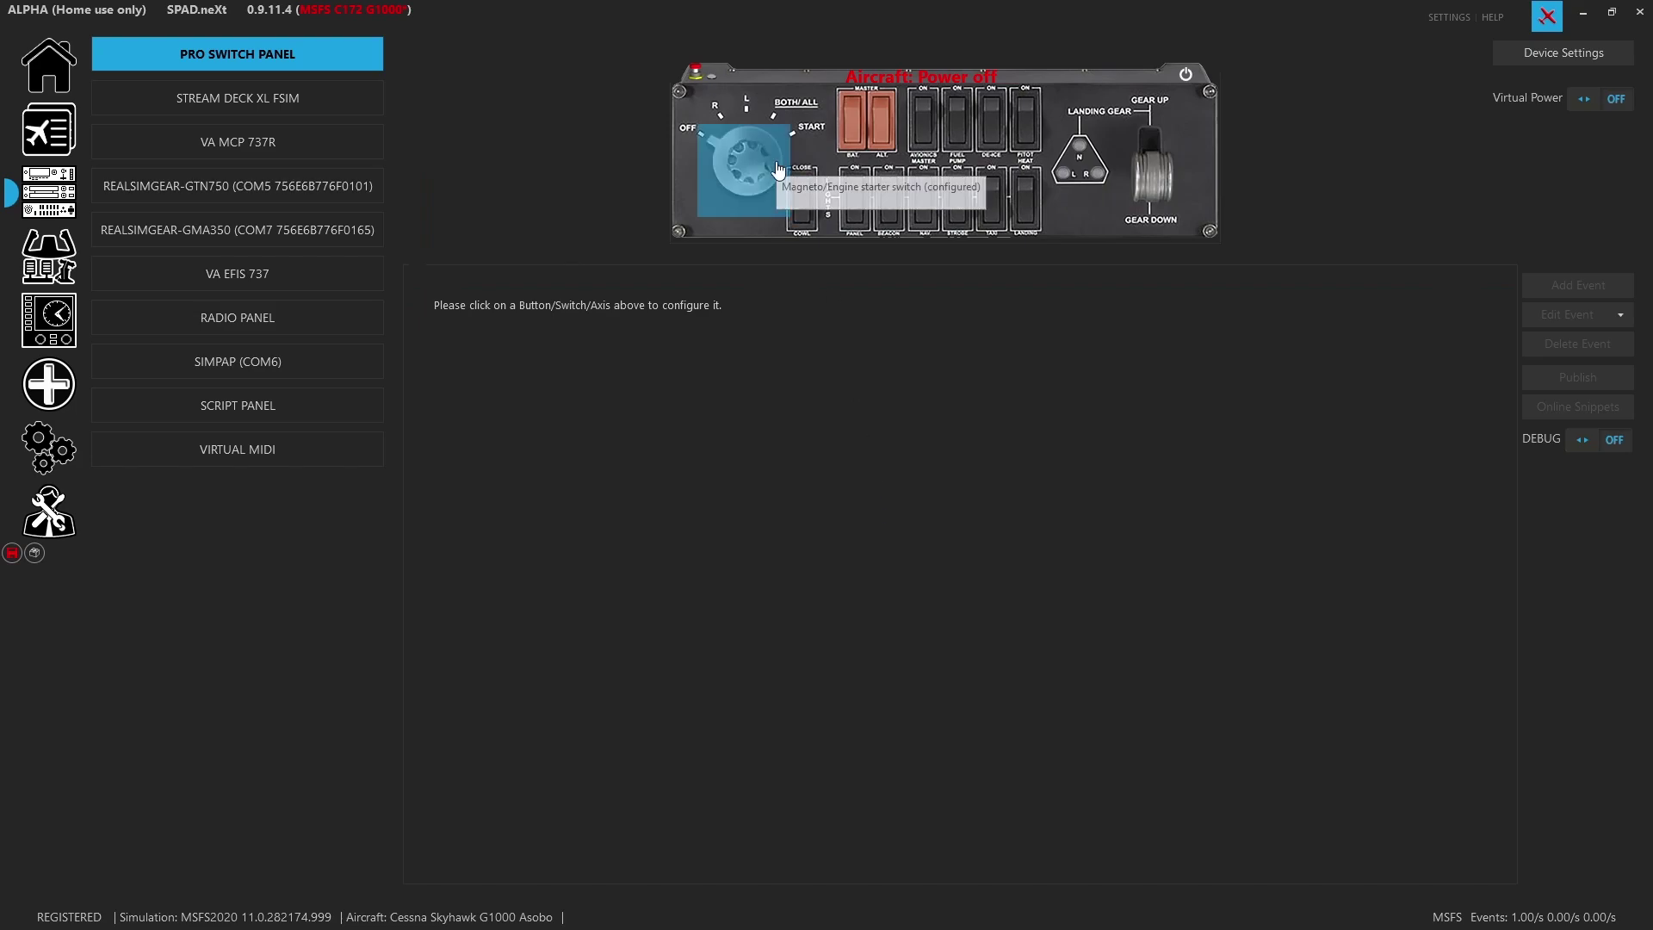
click(746, 164)
click(12, 553)
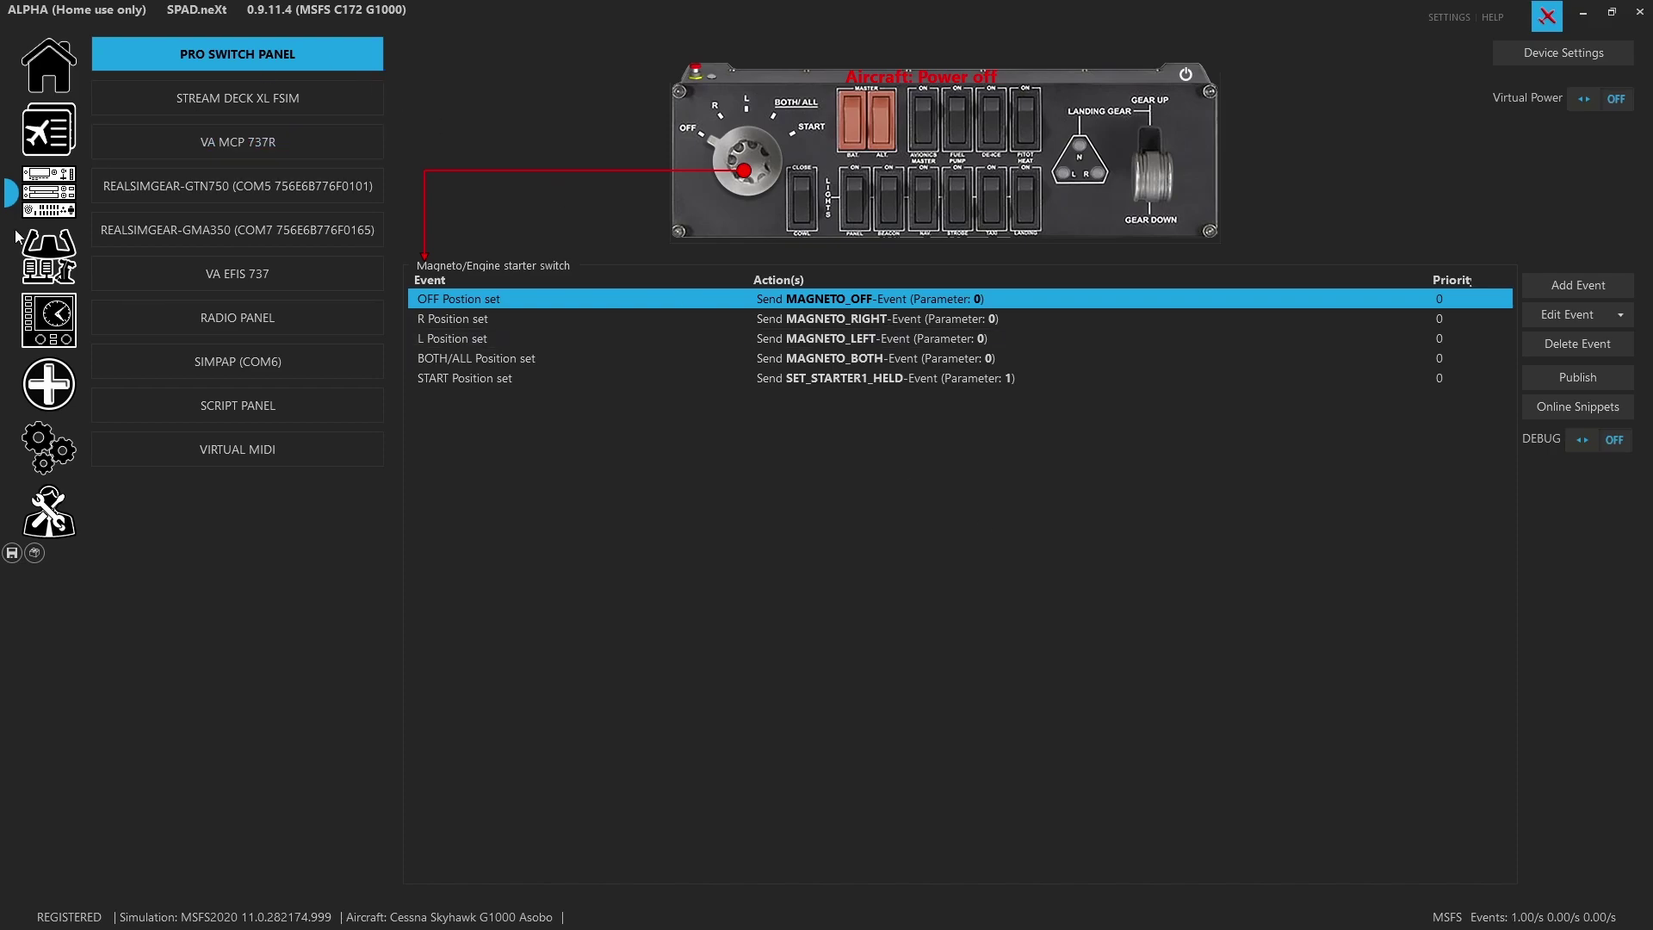
click(51, 388)
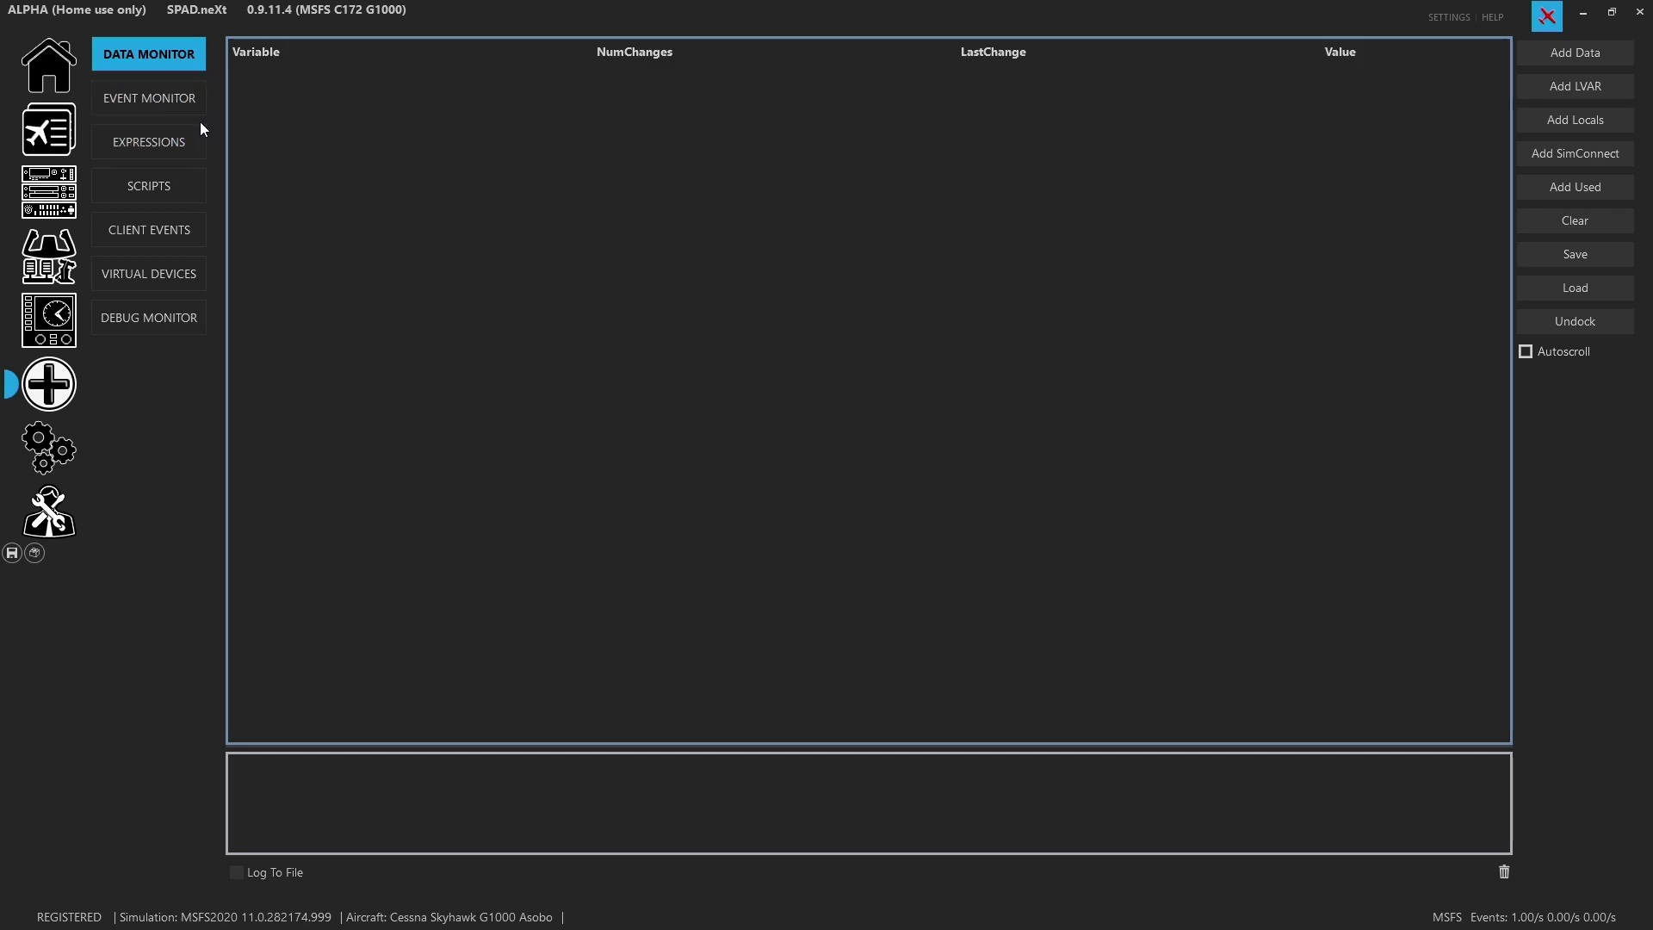
Undock the Event Monitor into its own window and return to the Pro Switch Panel page
click(156, 95)
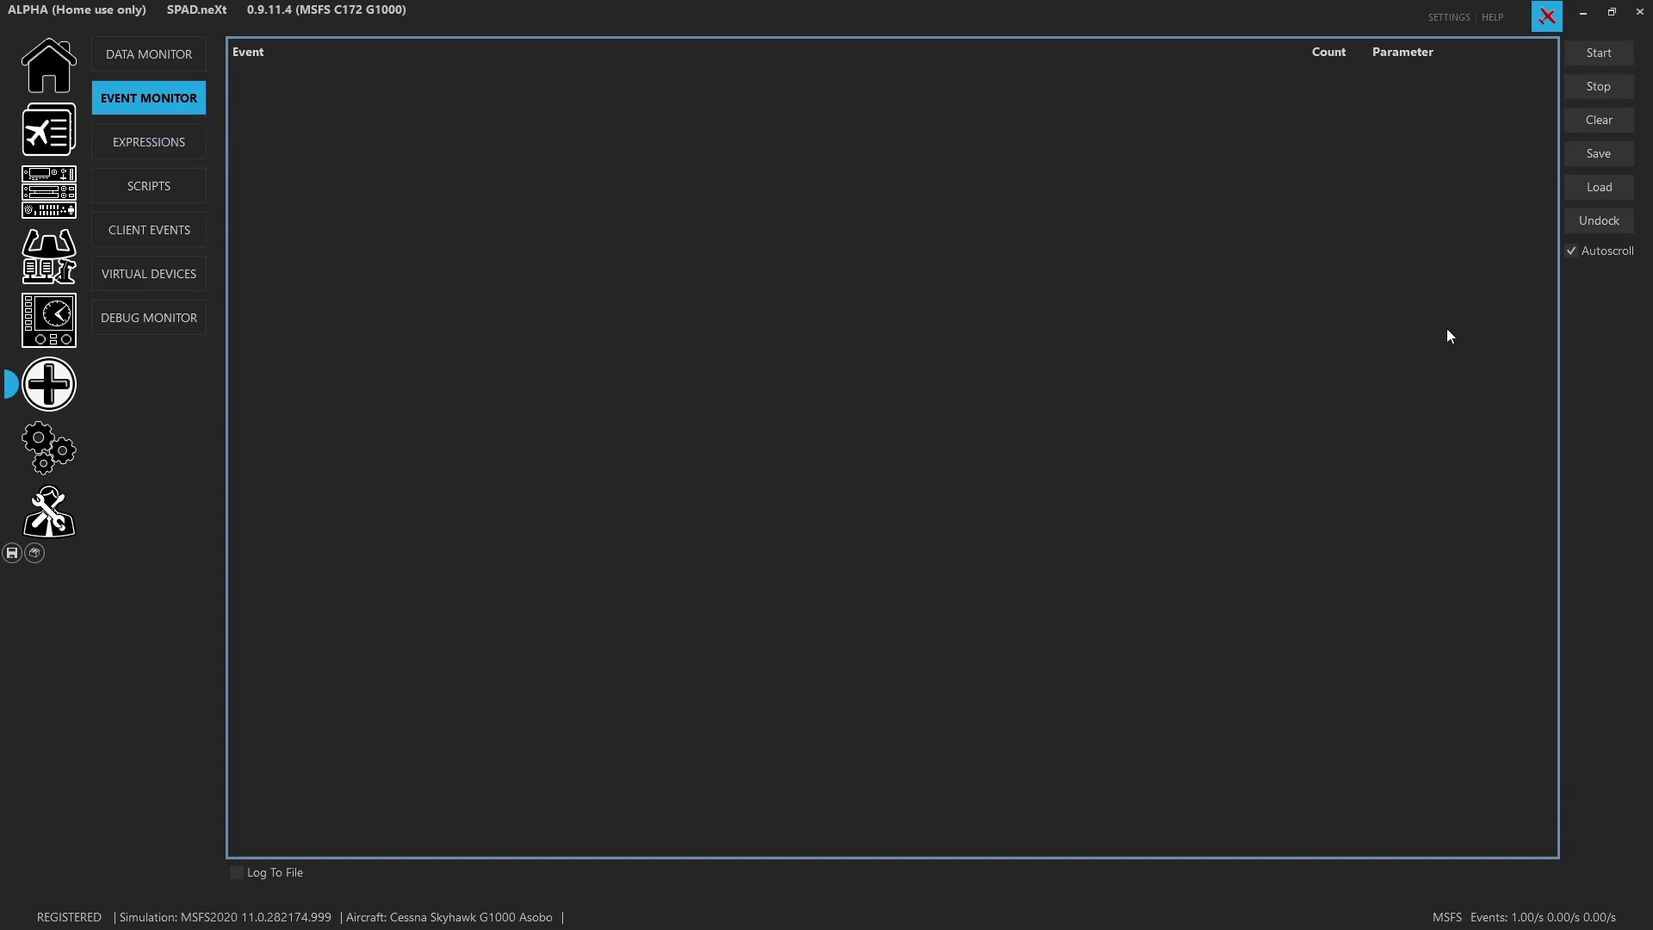
click(1579, 225)
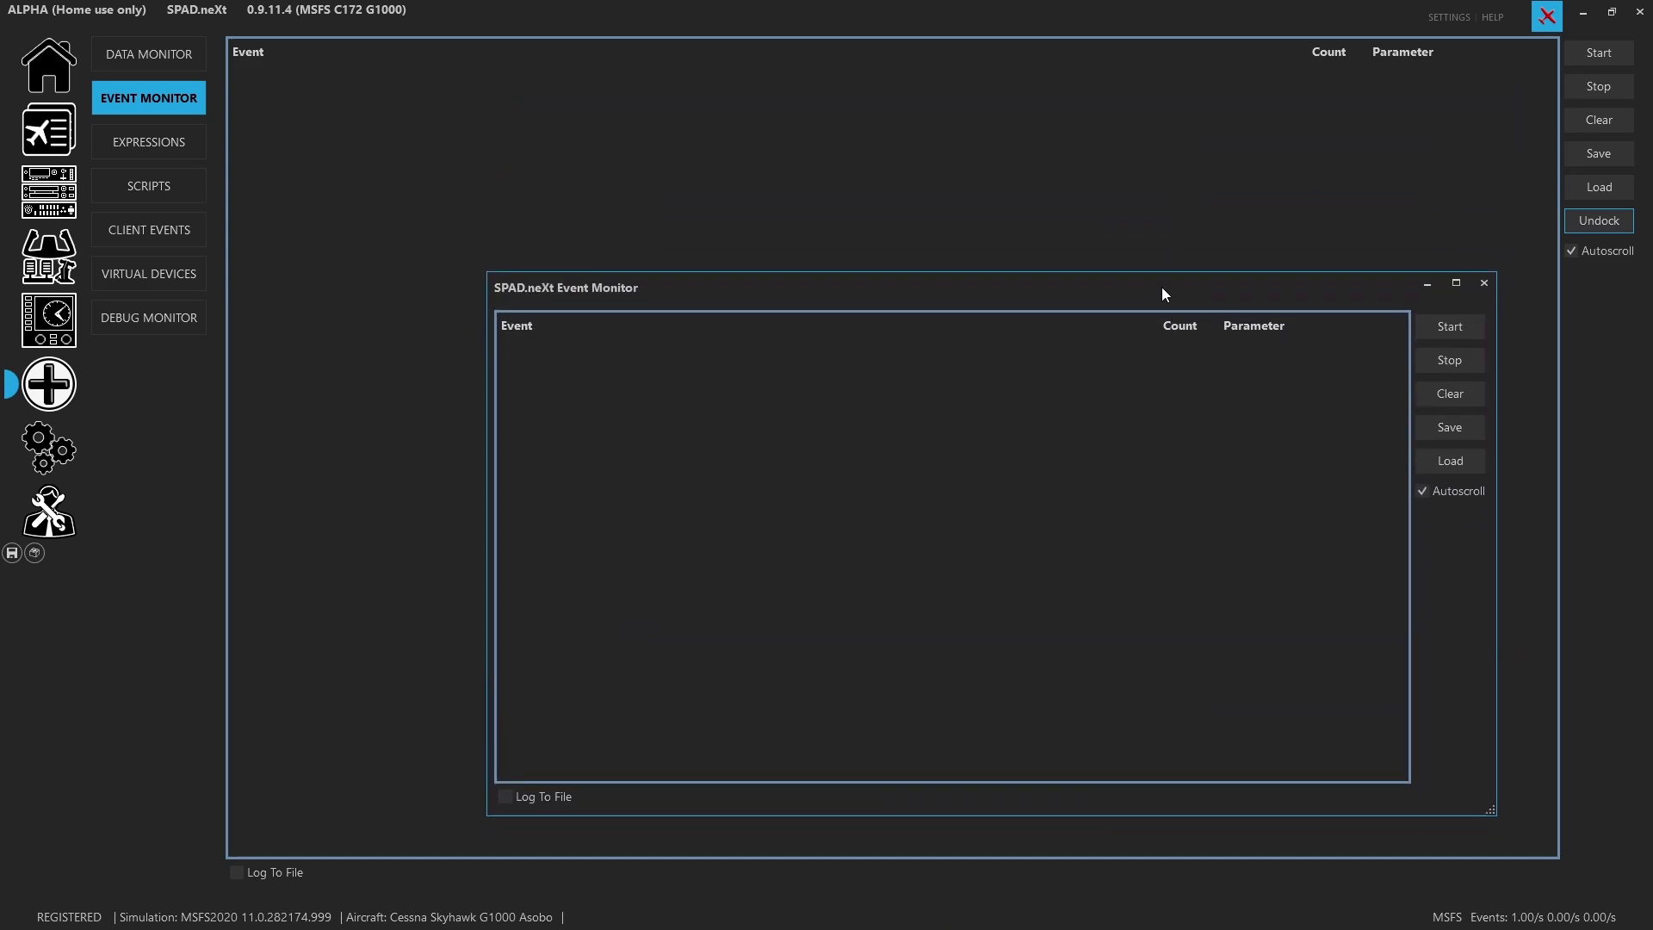
click(68, 214)
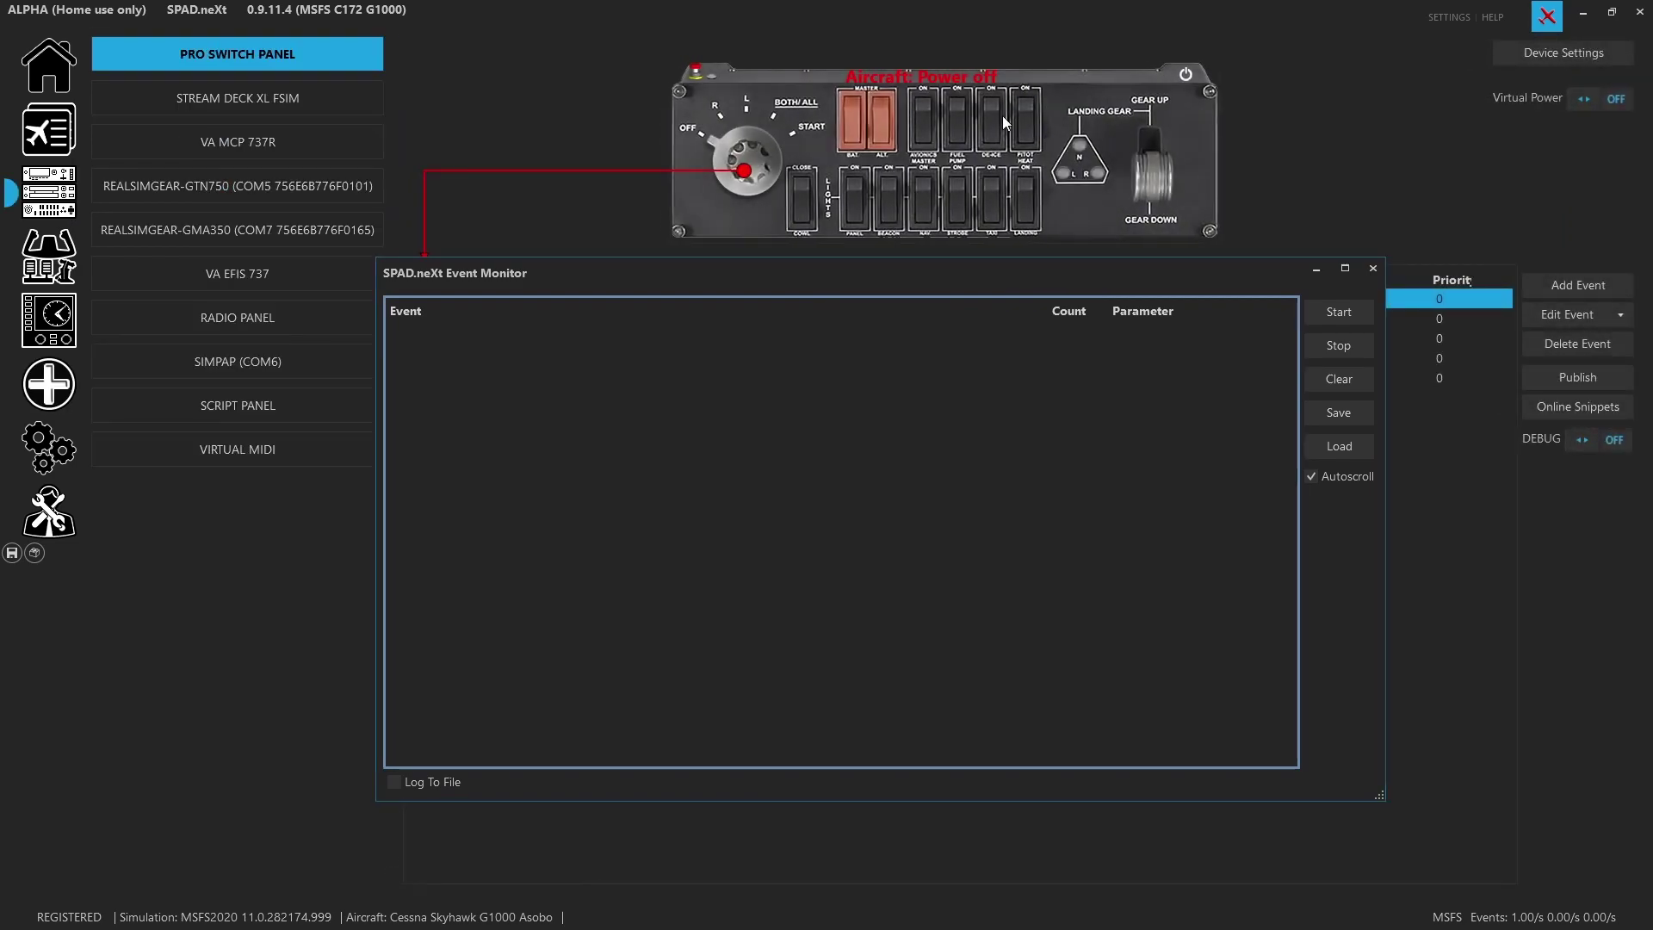
Move the Event Monitor window lower and bring the simulator's cockpit view forward
drag(884, 273, 809, 709)
key(alt+F4)
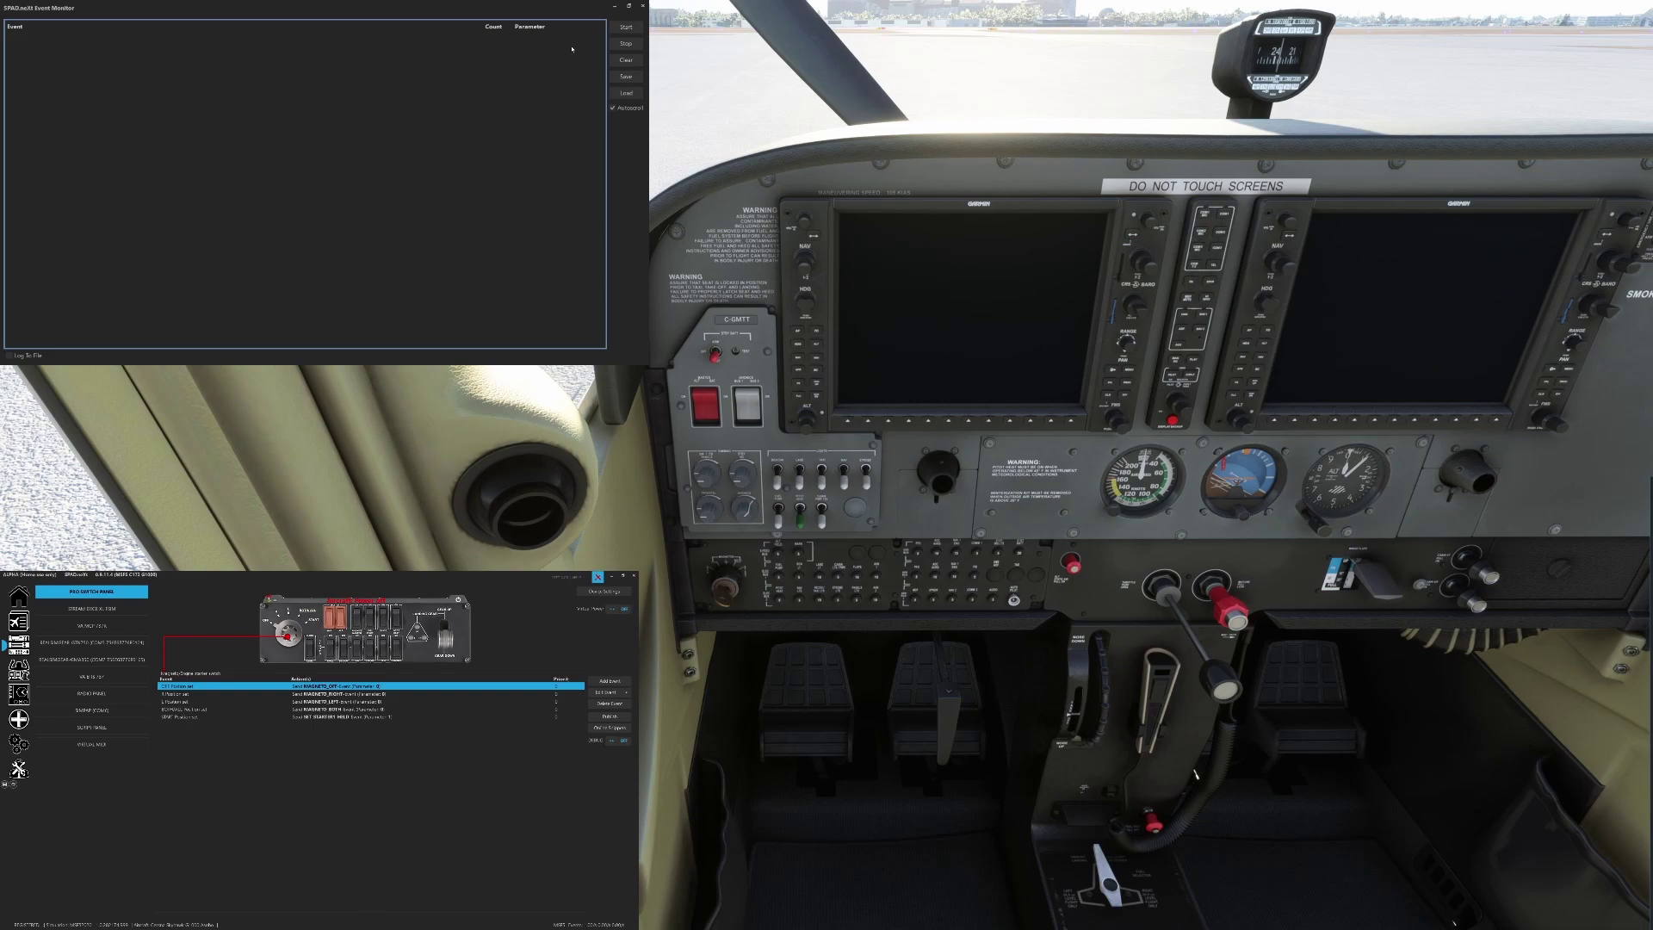
Start Event Monitor logging and toggle the cockpit beacon switch on and off
click(626, 27)
click(782, 486)
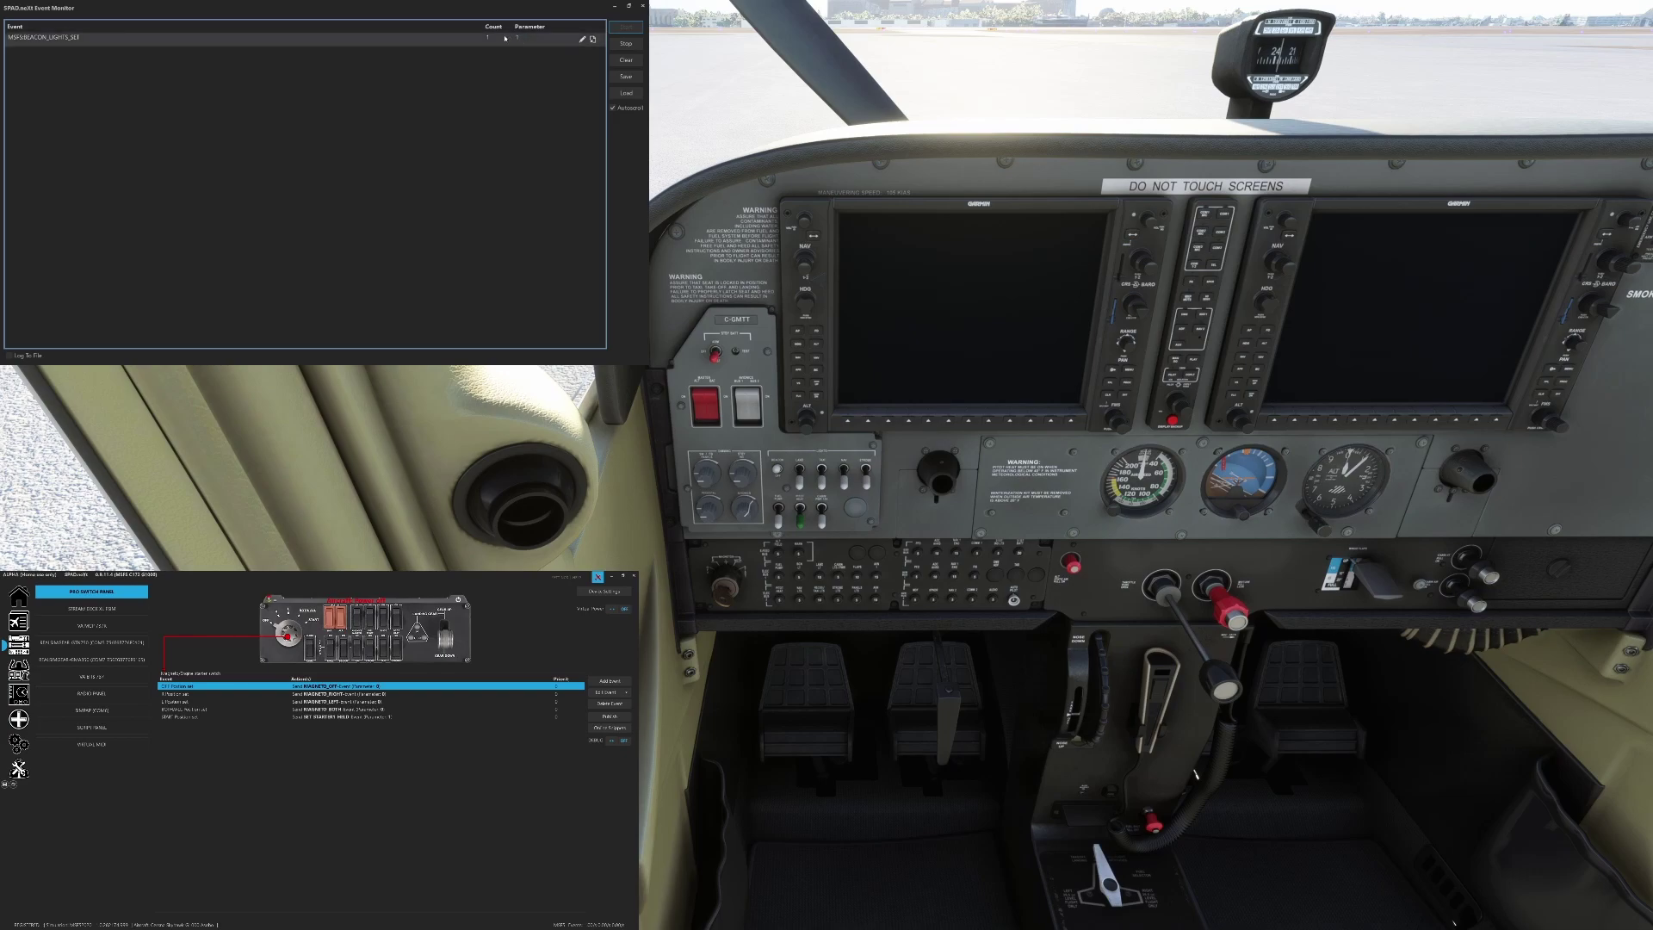
click(779, 474)
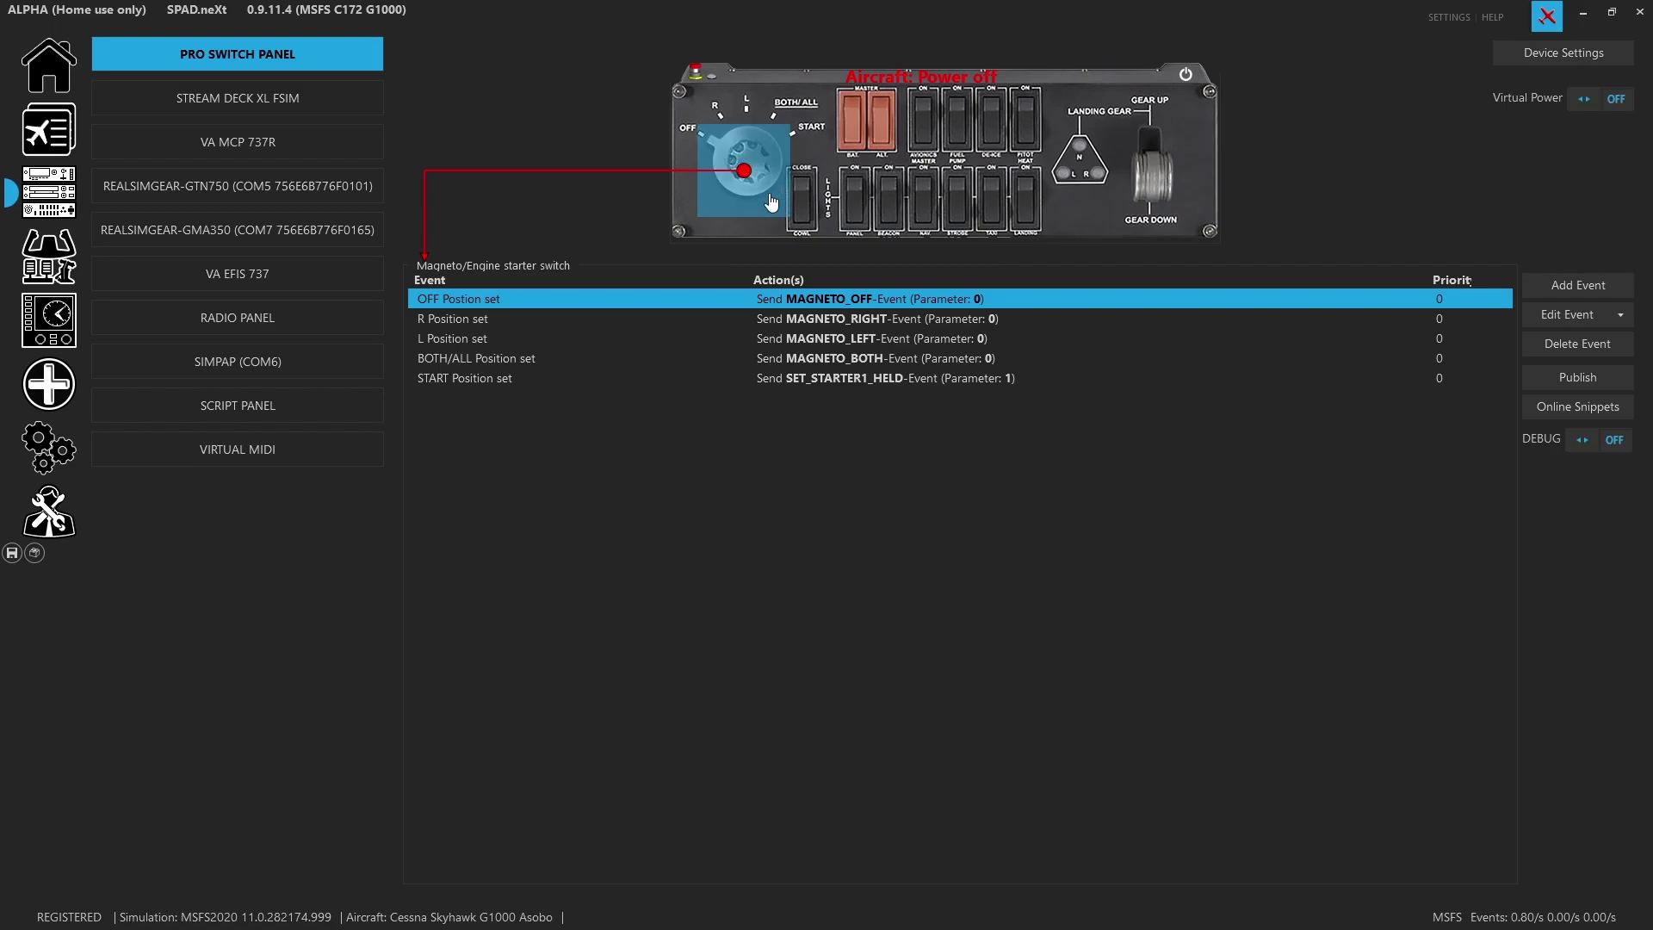
Delete the beacon switch's existing events and add a Switched ON event
click(898, 221)
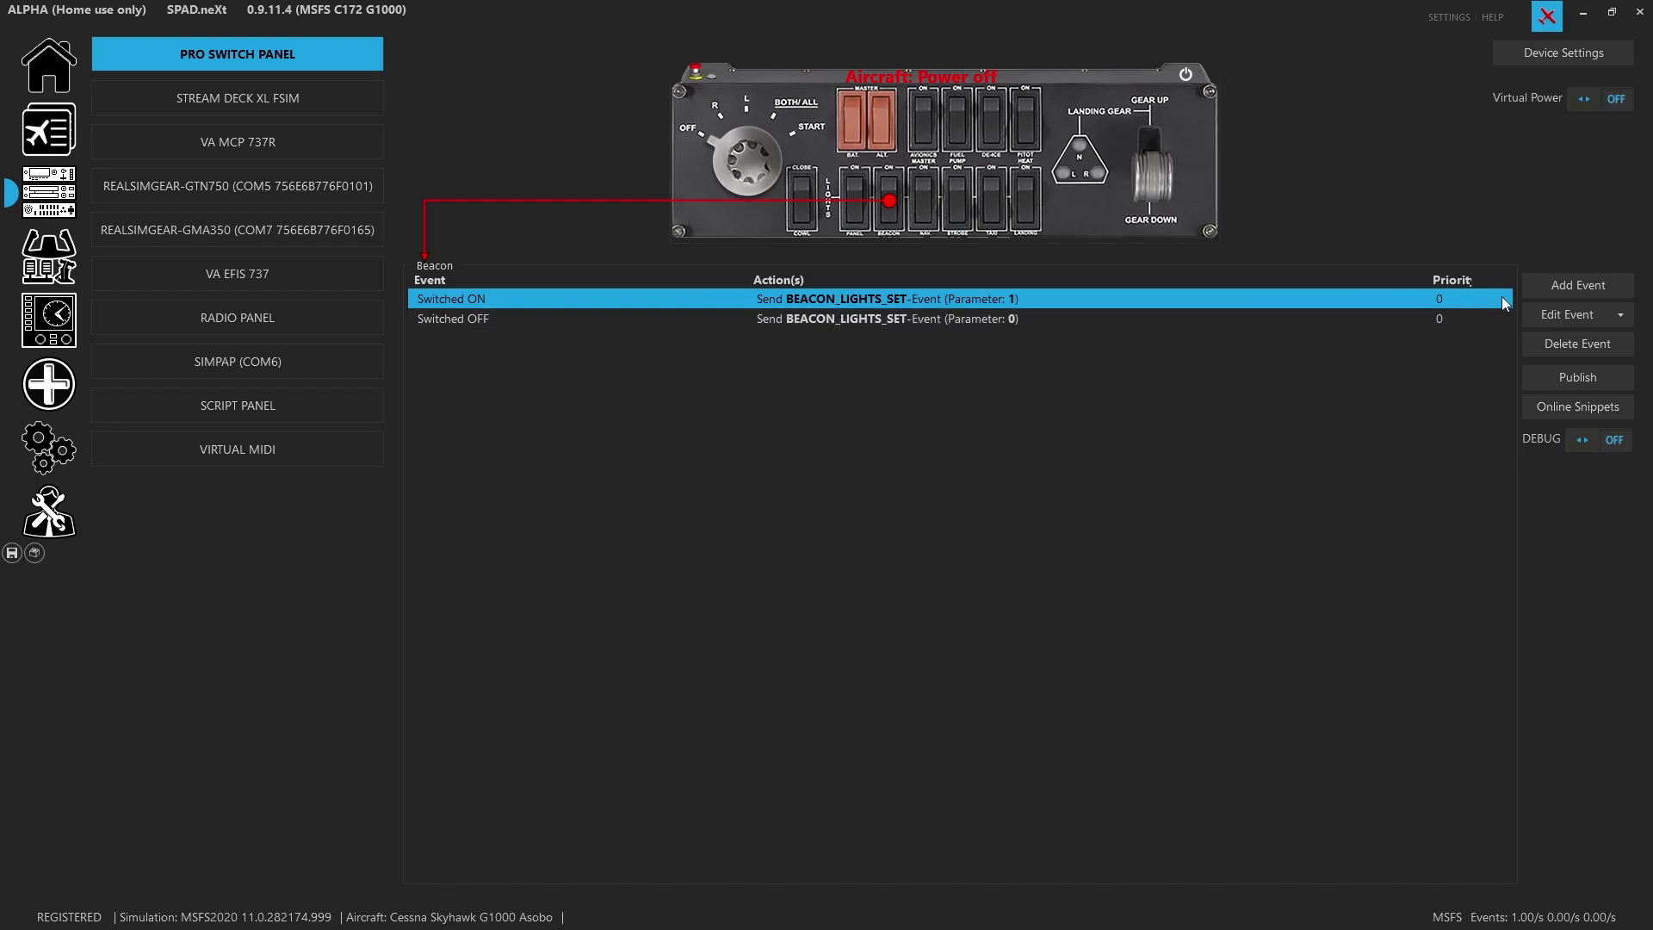
click(1558, 352)
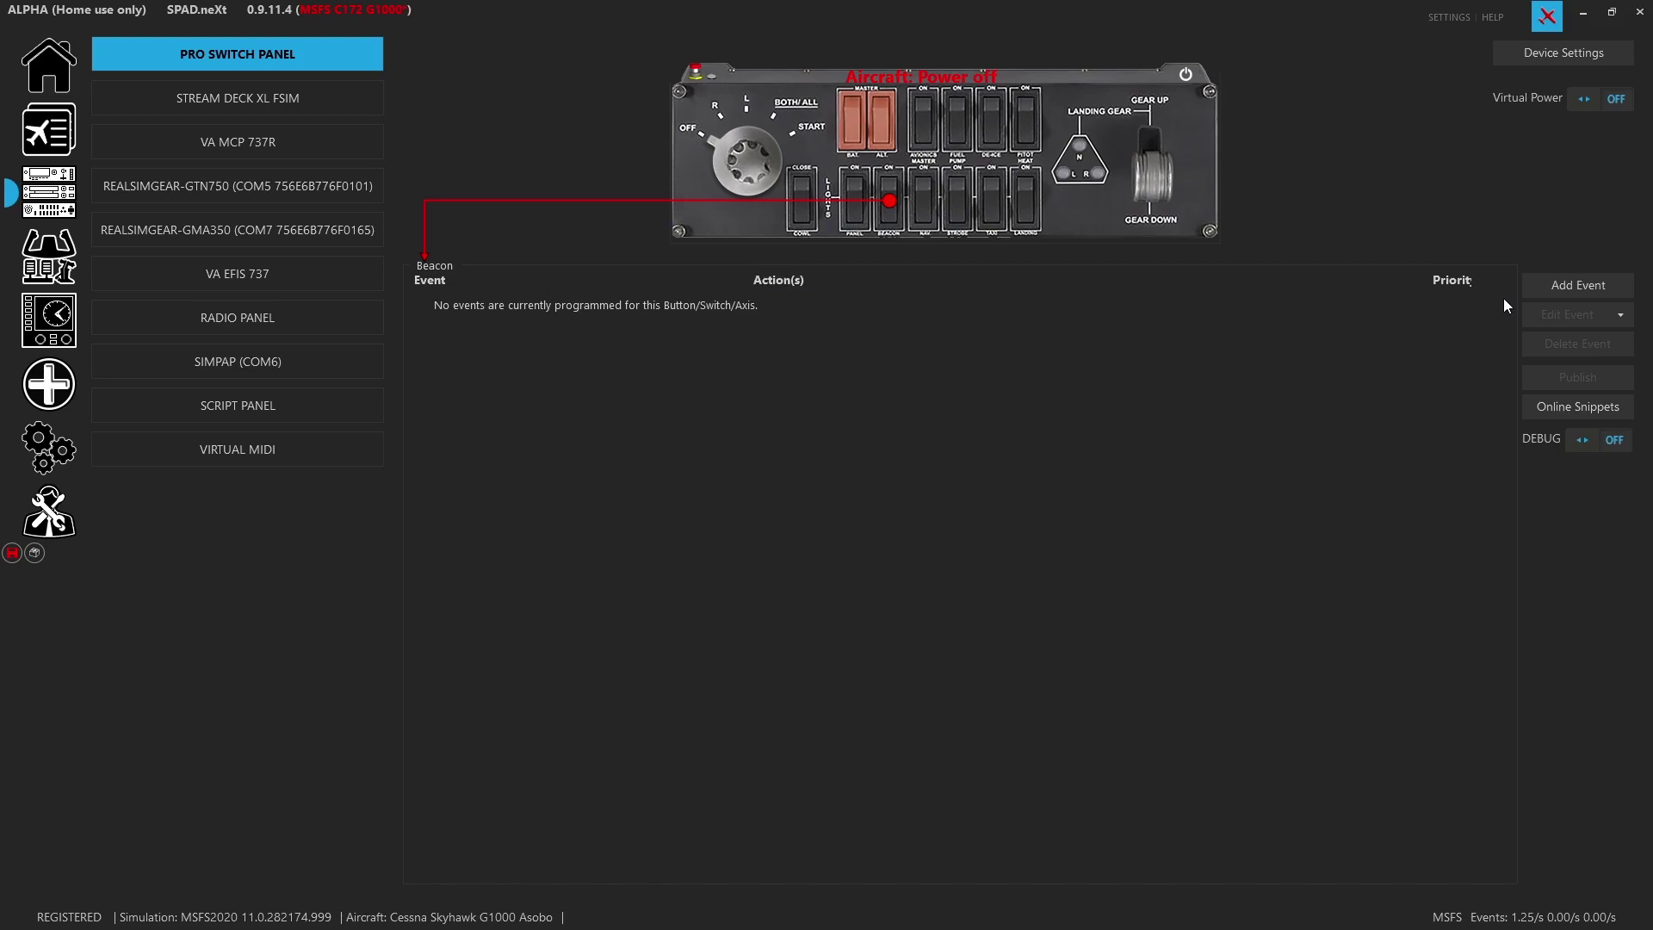
click(1567, 284)
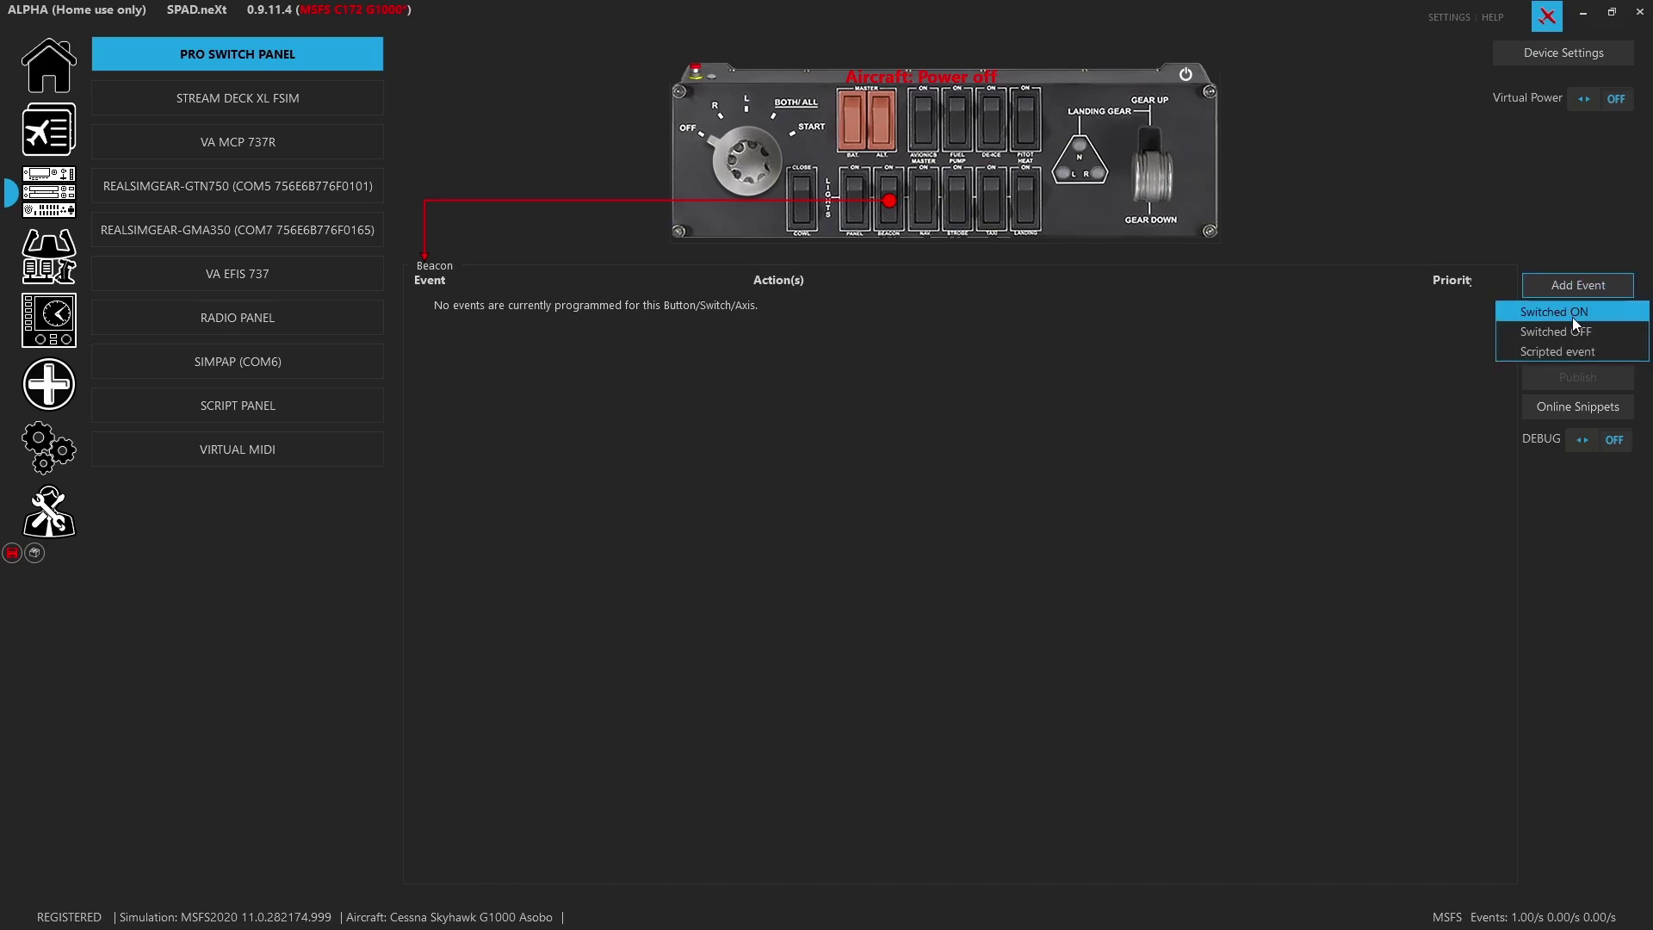
click(1562, 313)
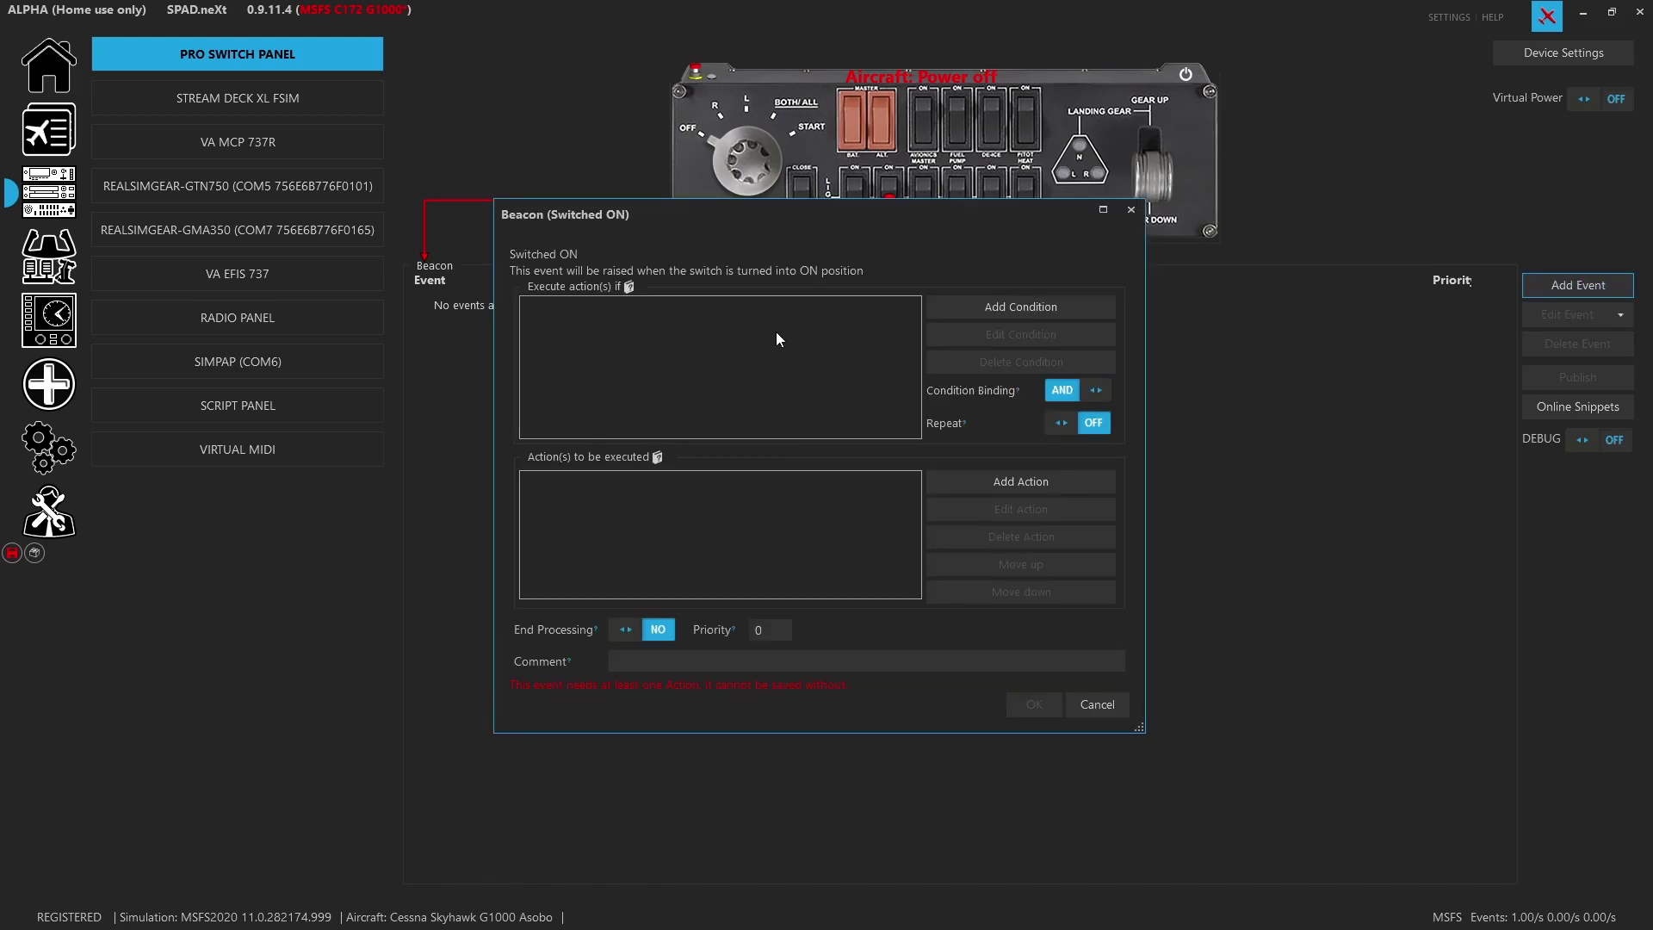
Give it a Send Simulation-Event action for BEACON_LIGHTS_SET with parameter 1, and save it
click(959, 485)
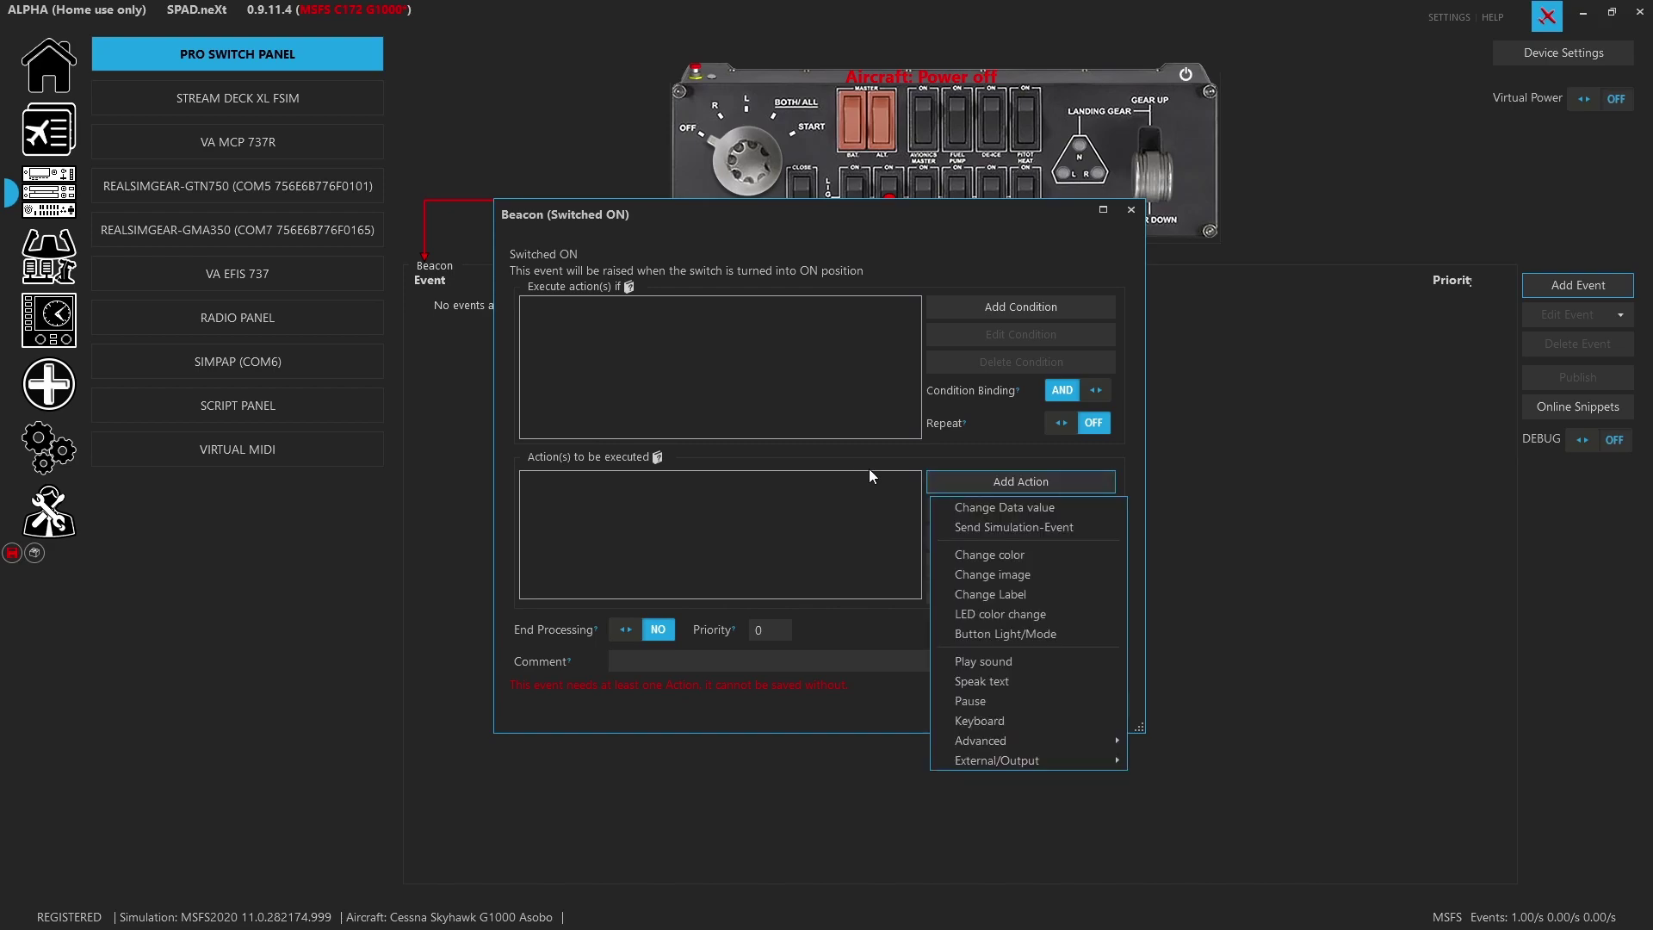
click(988, 529)
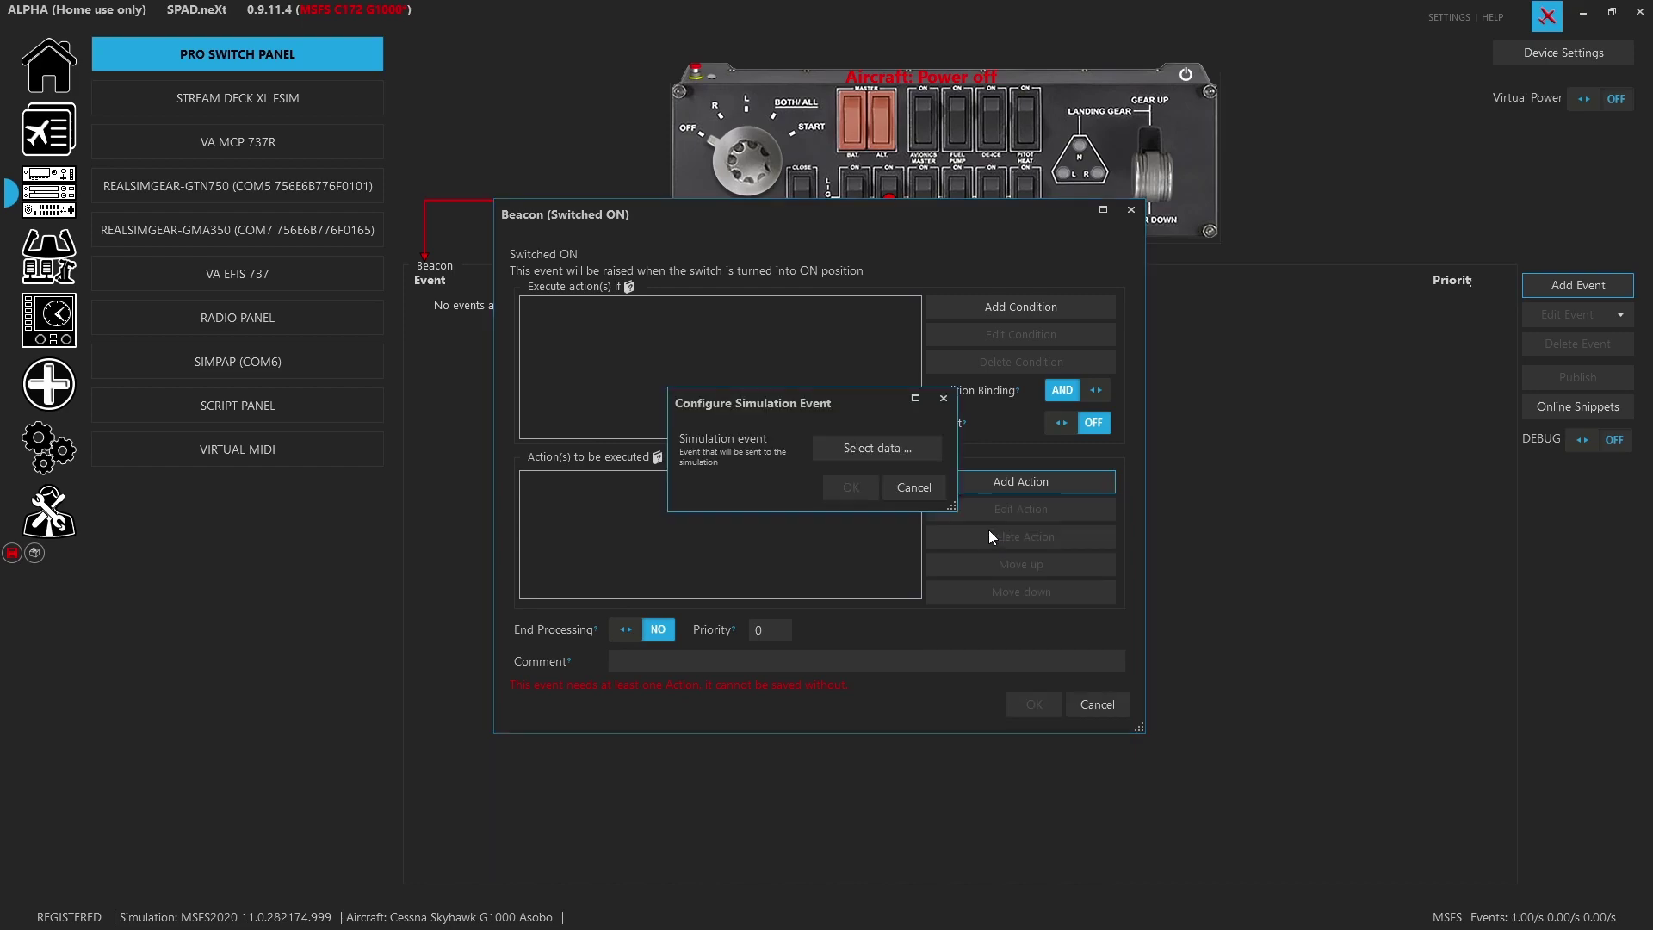
click(699, 198)
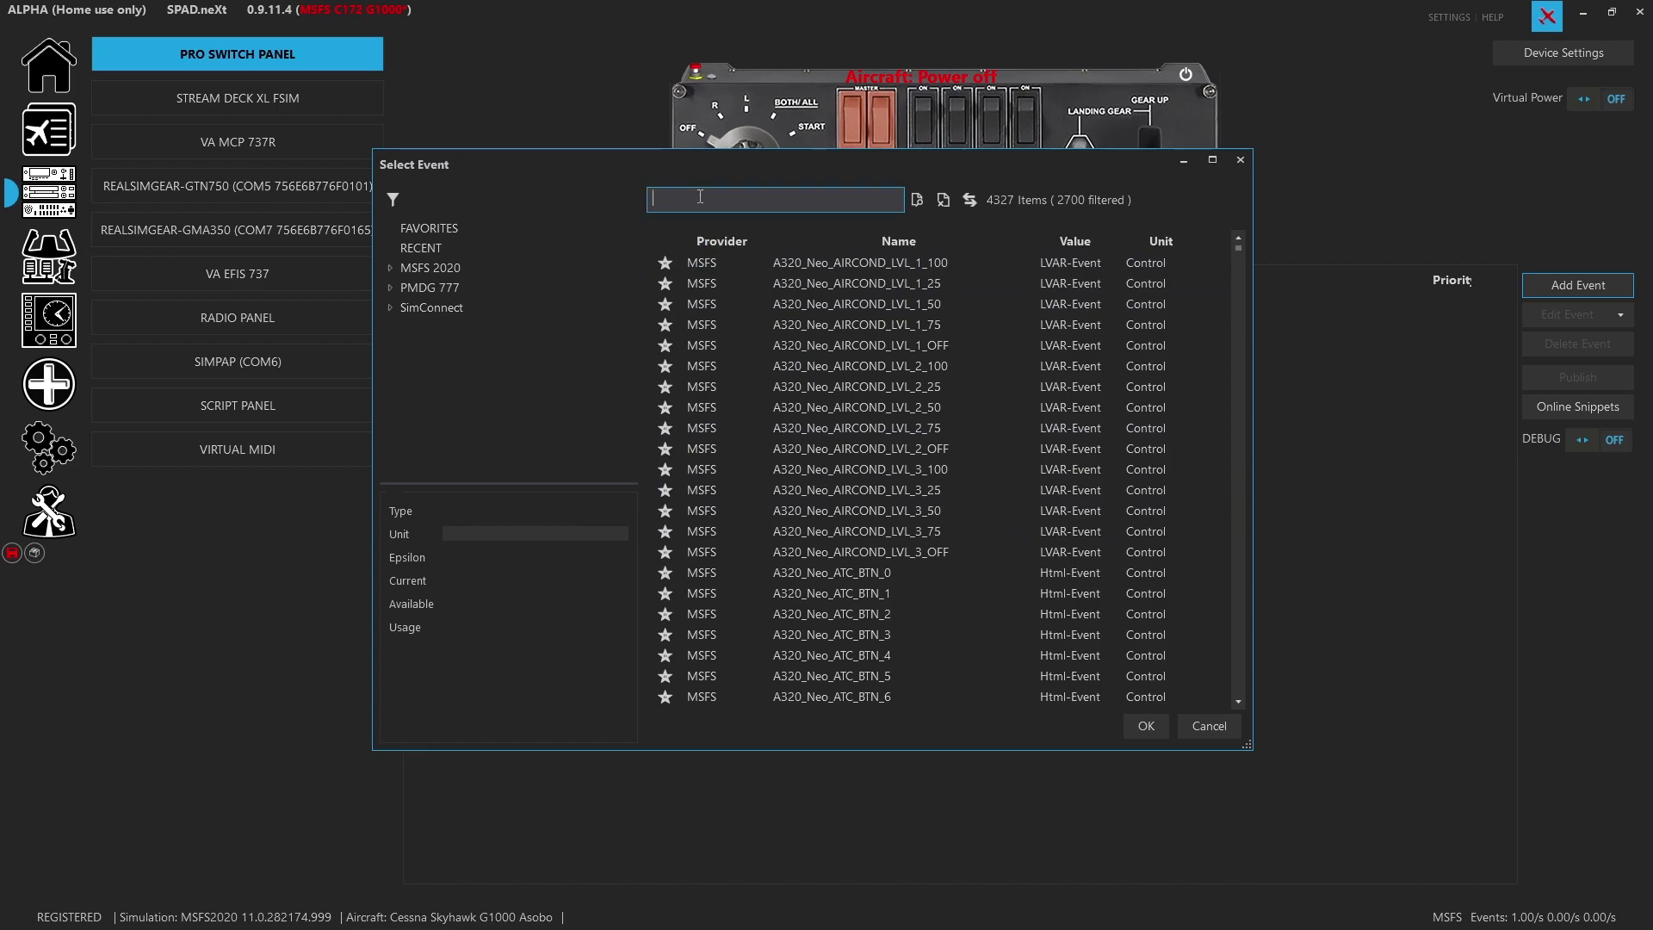
text(beacon)
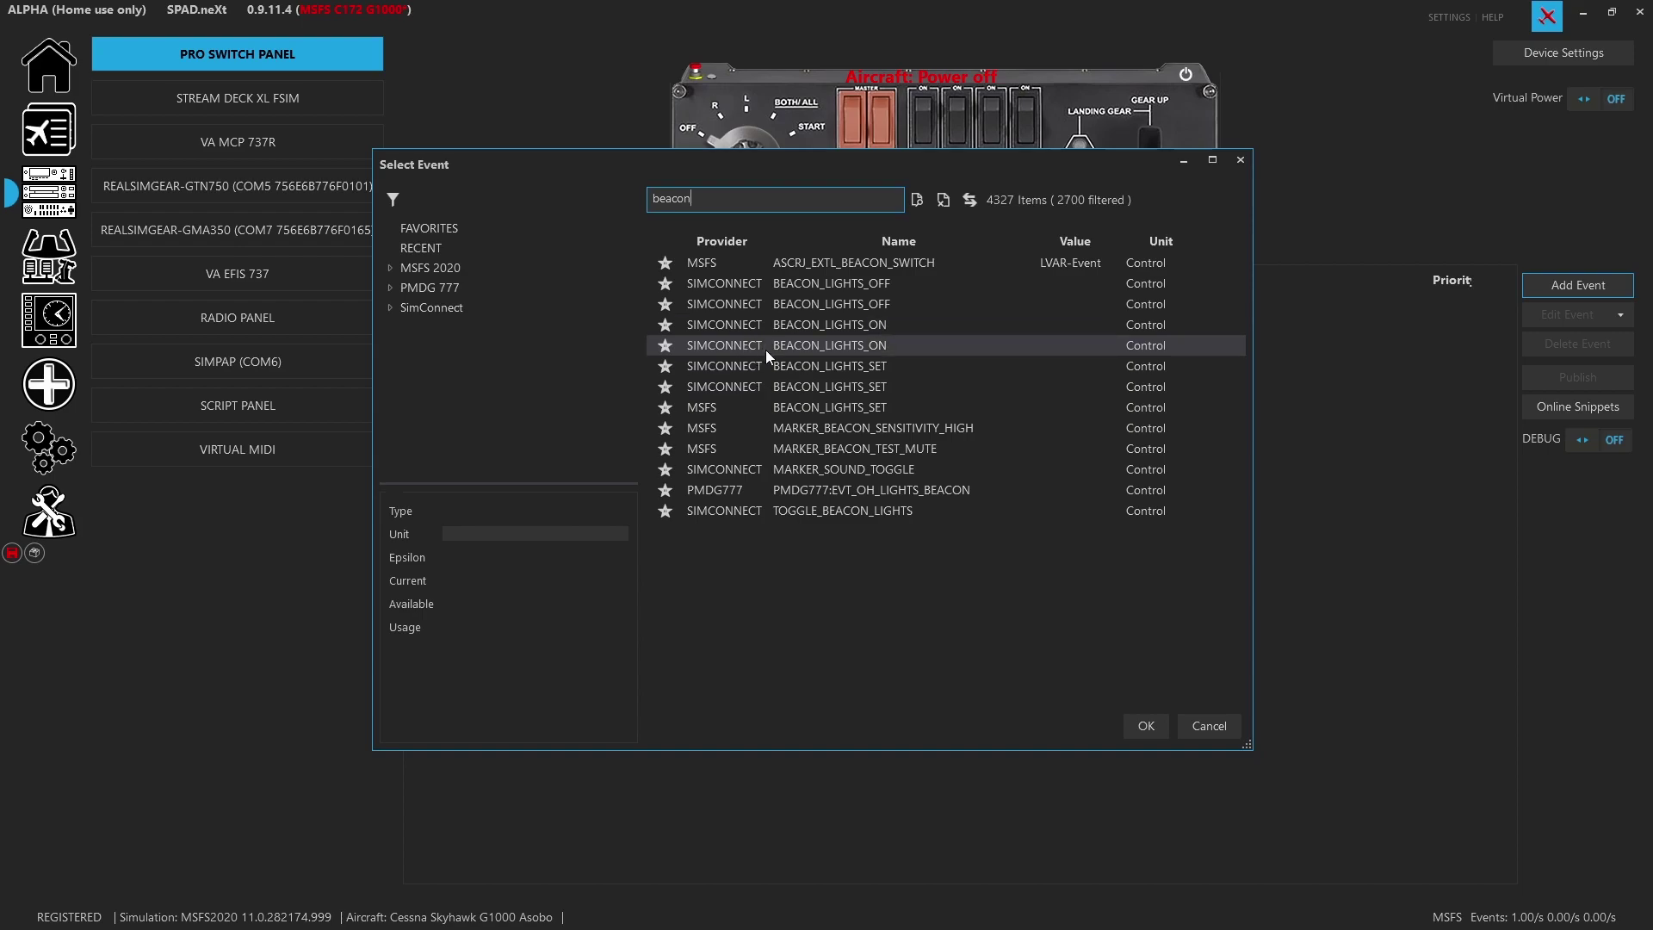
click(832, 410)
double_click(832, 410)
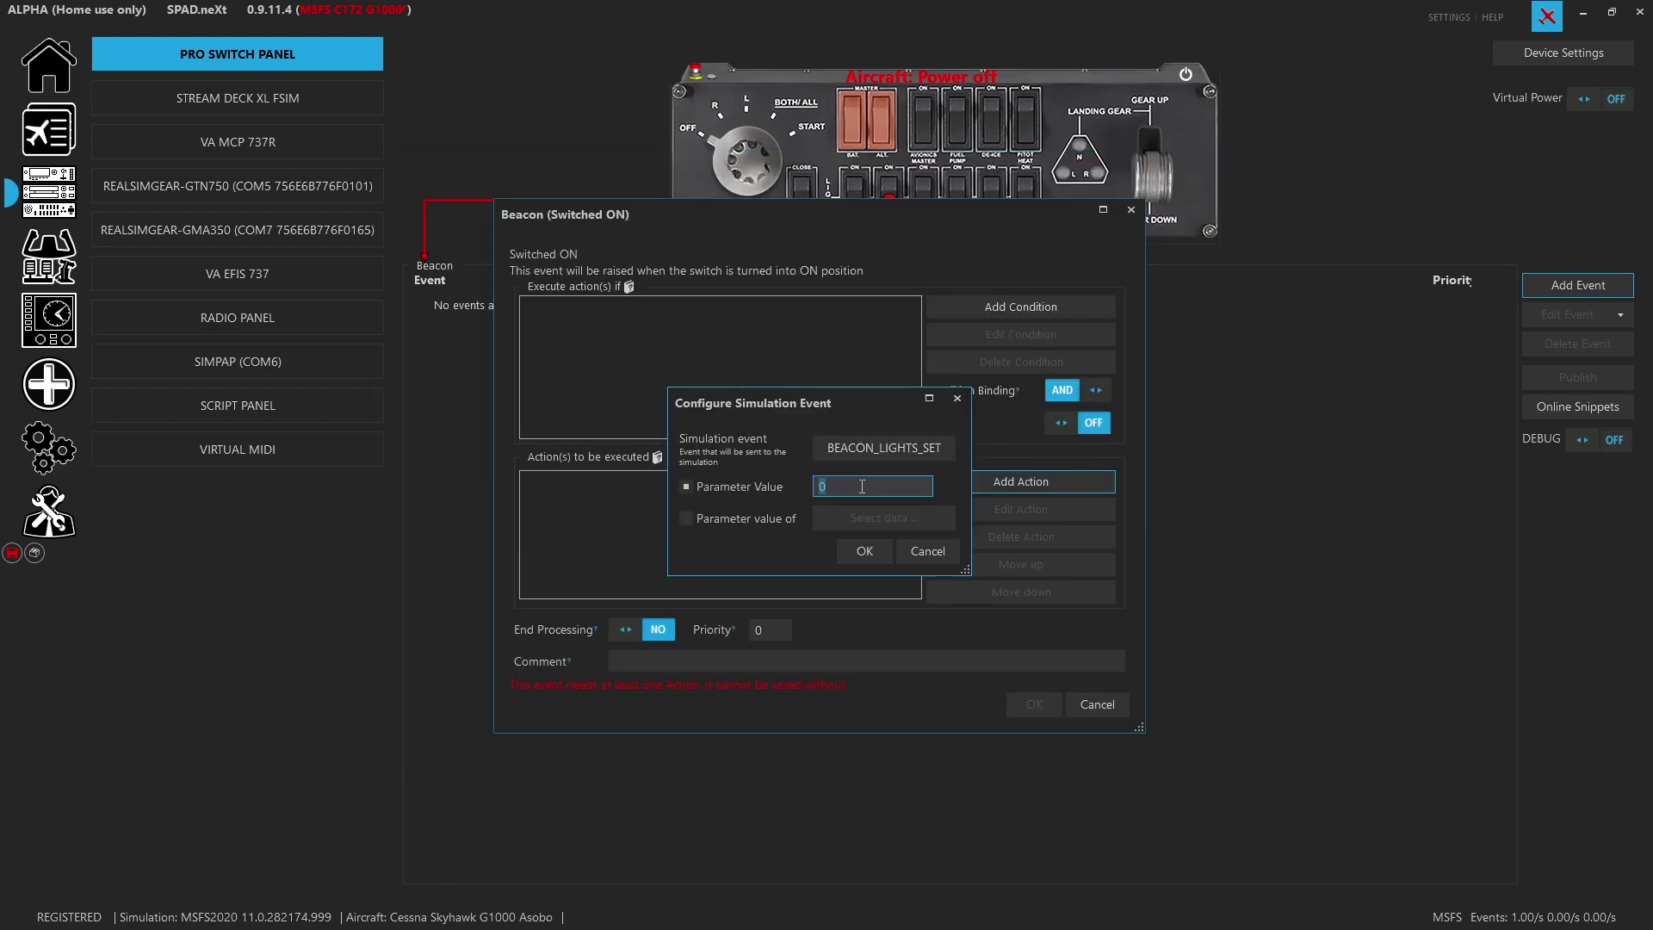
text(1)
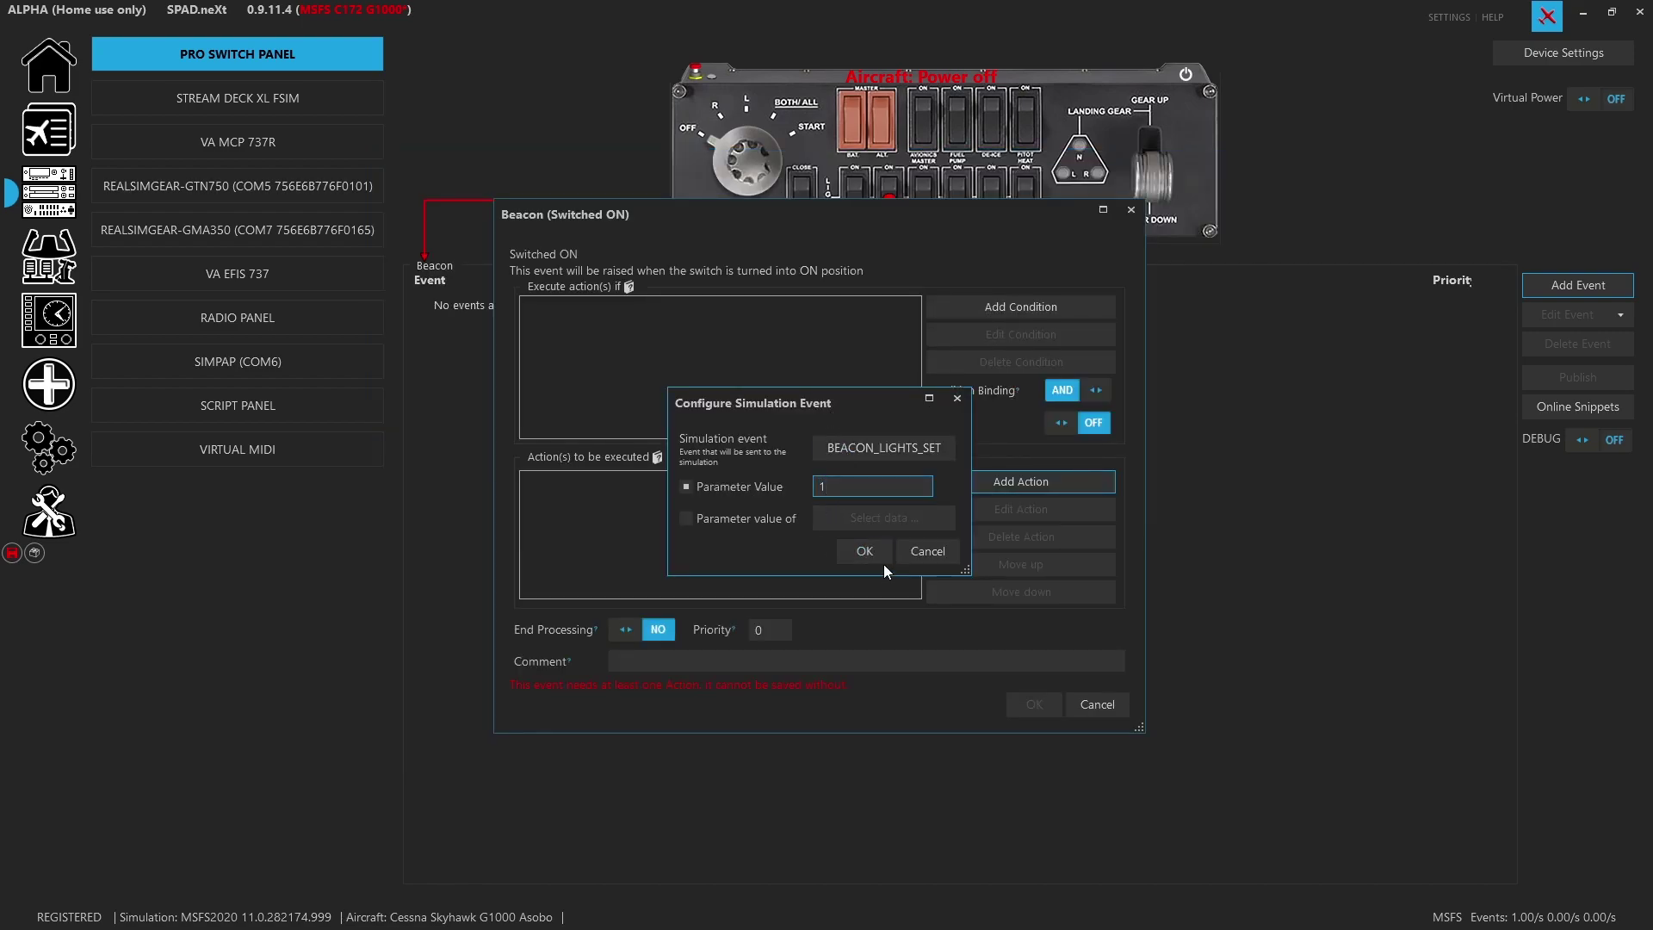
click(878, 559)
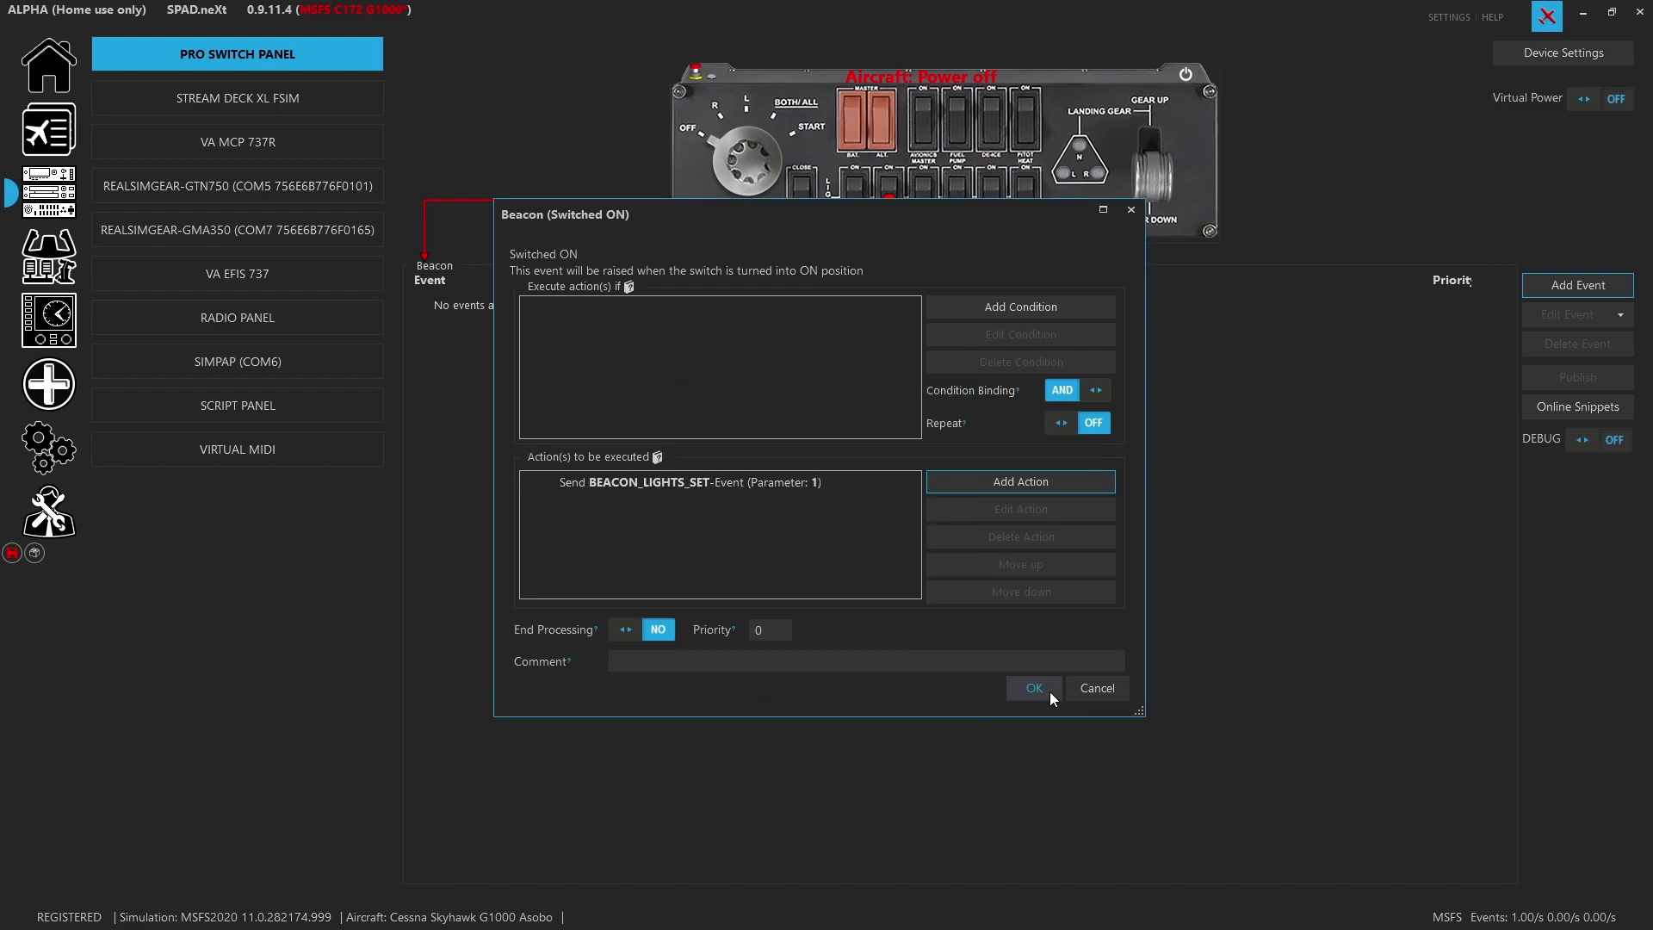
click(1050, 691)
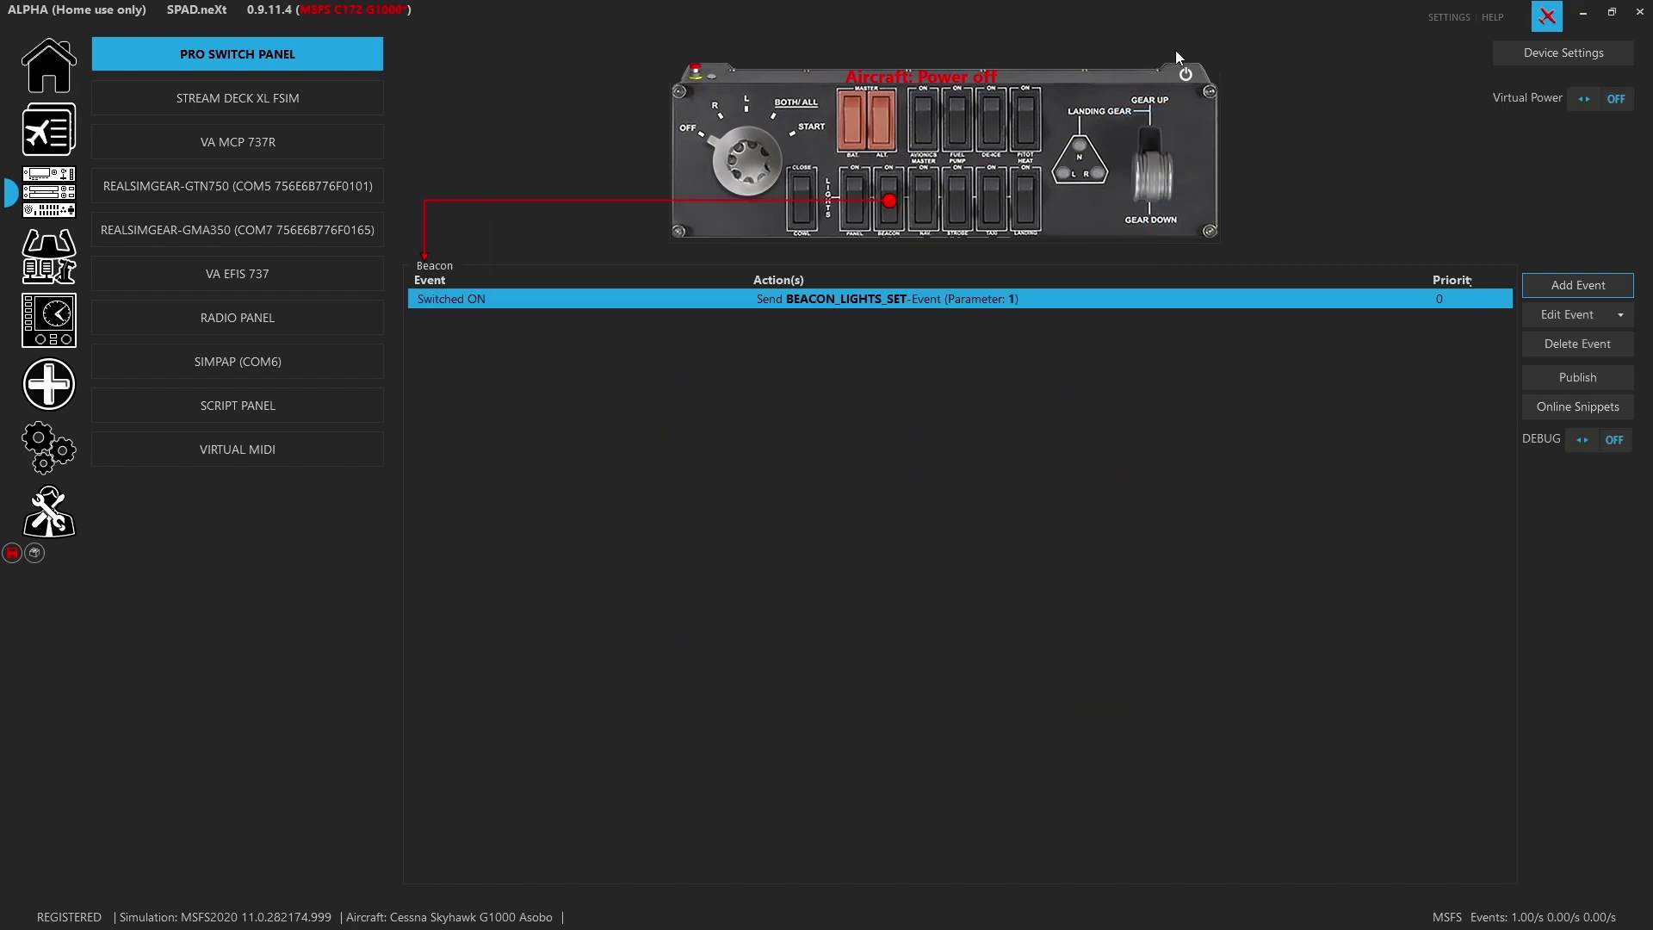
click(1541, 290)
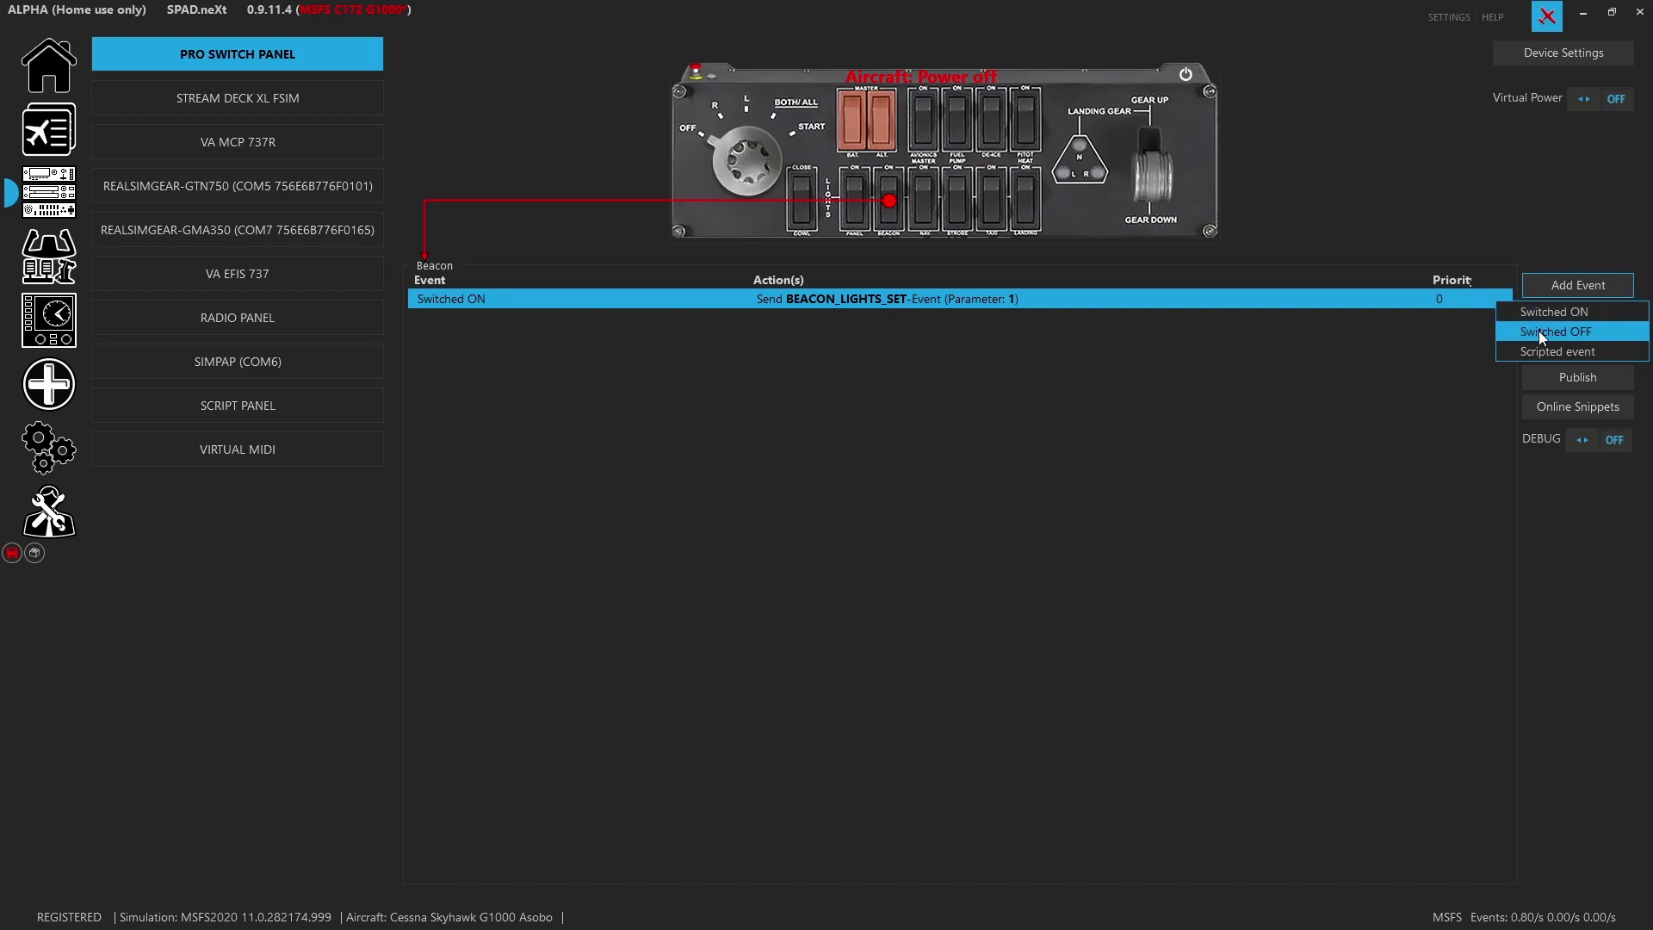
Add a Beacon Switched OFF event sending BEACON_LIGHTS_SET with parameter 0, then save the profile
click(1541, 334)
click(972, 481)
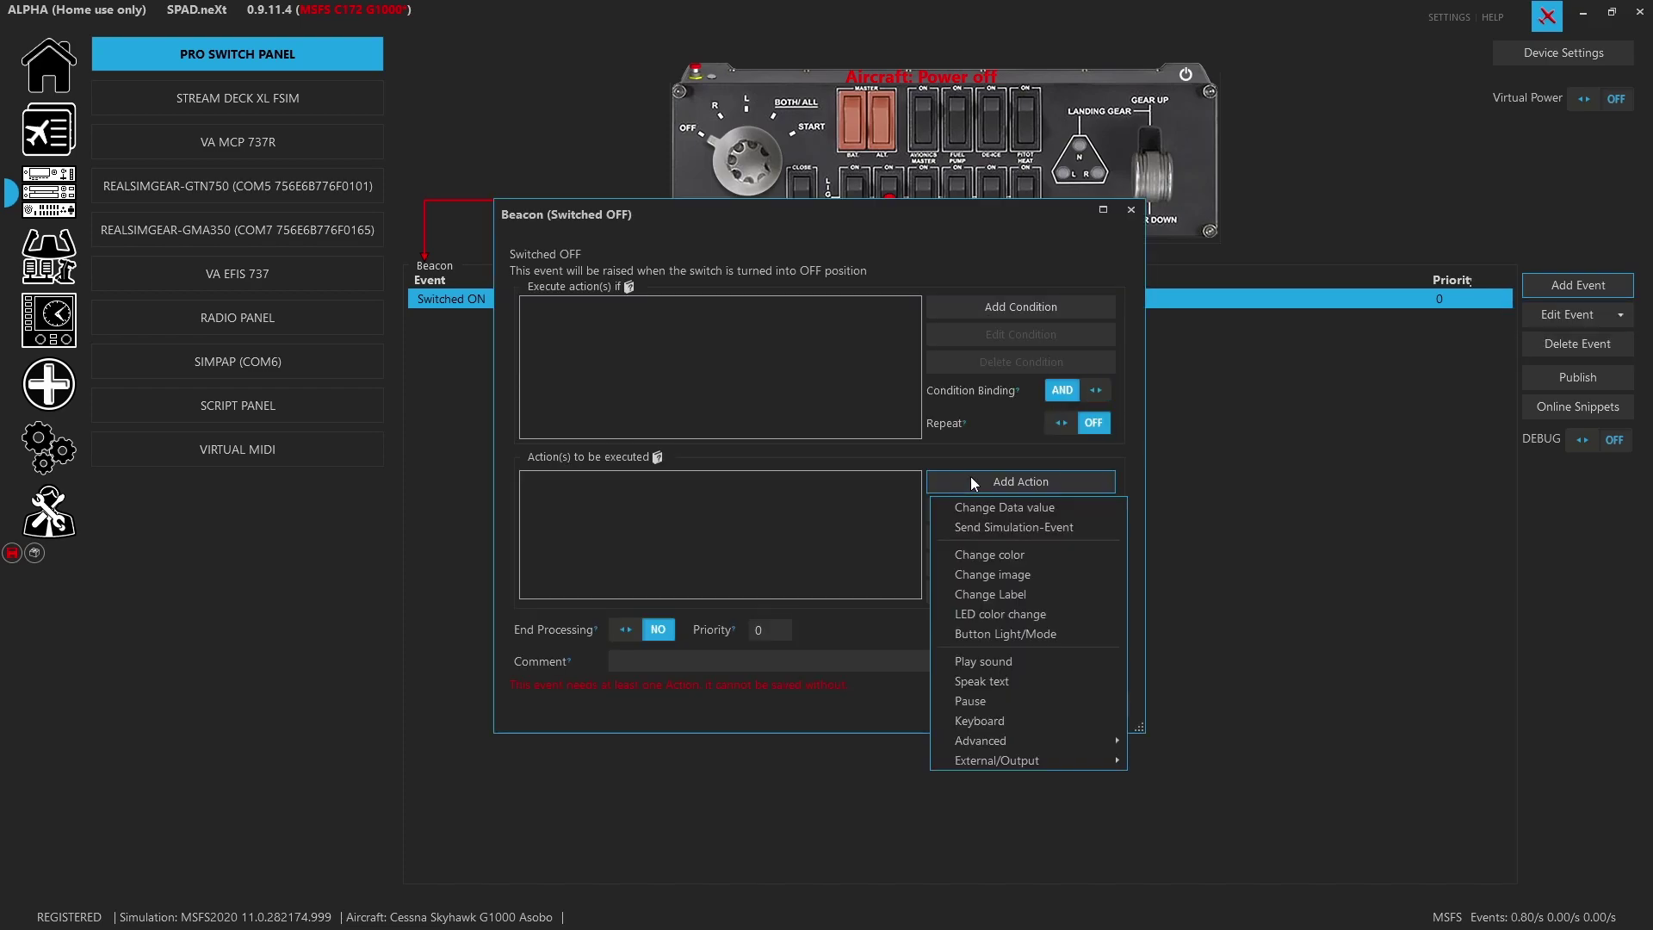
click(984, 529)
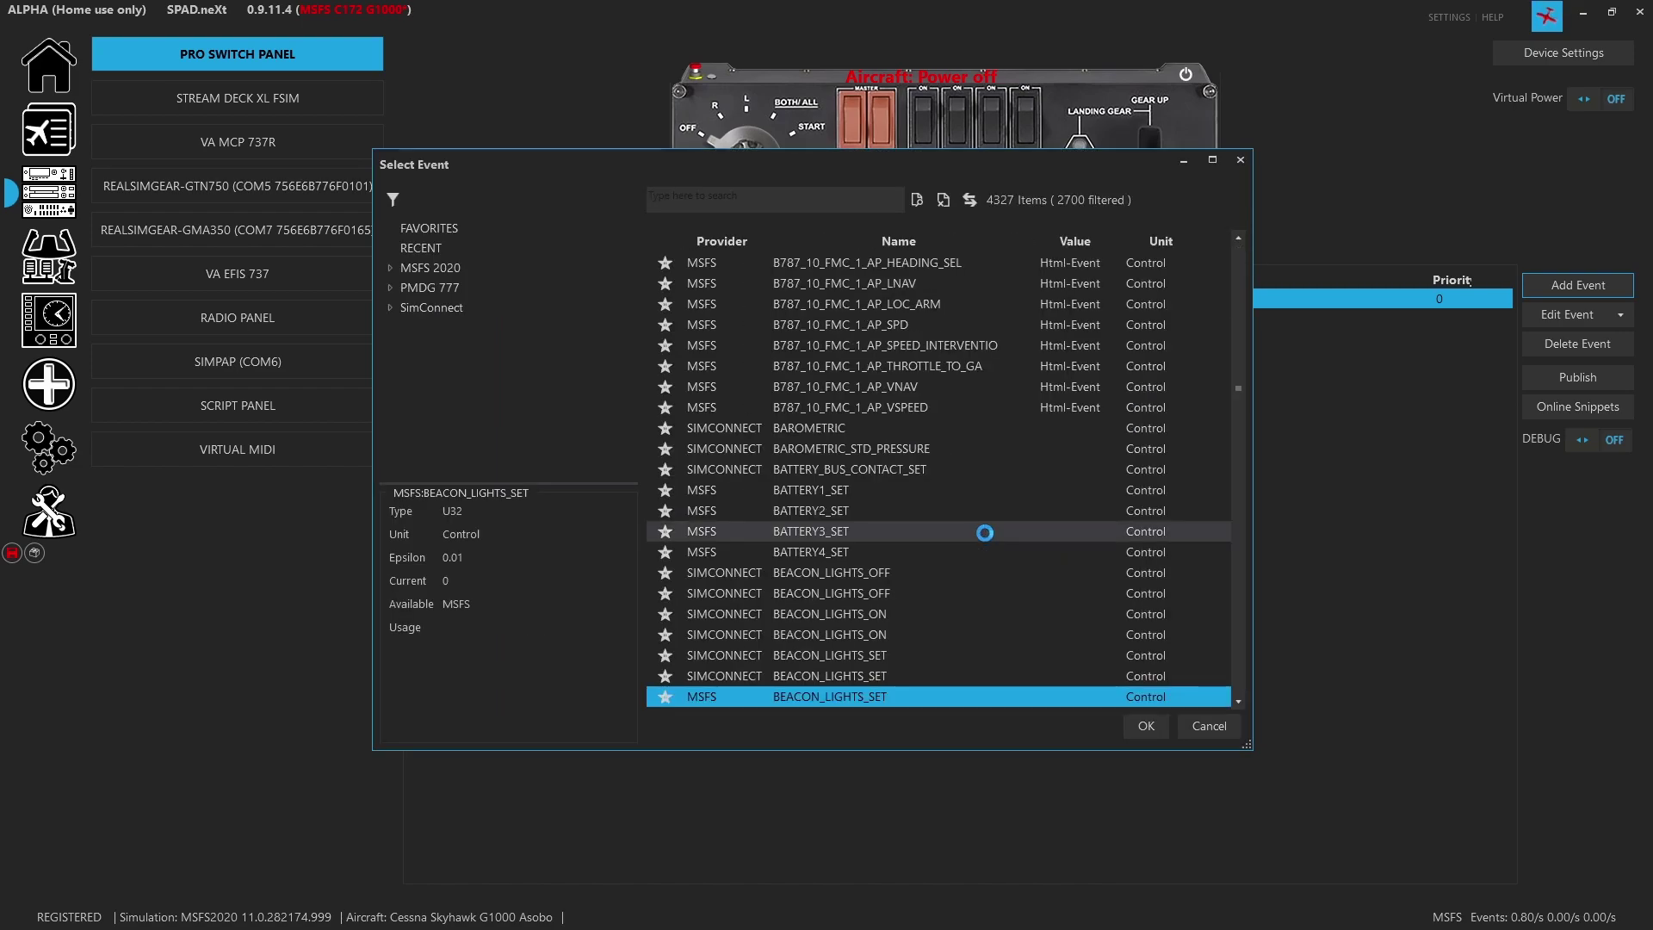
double_click(868, 699)
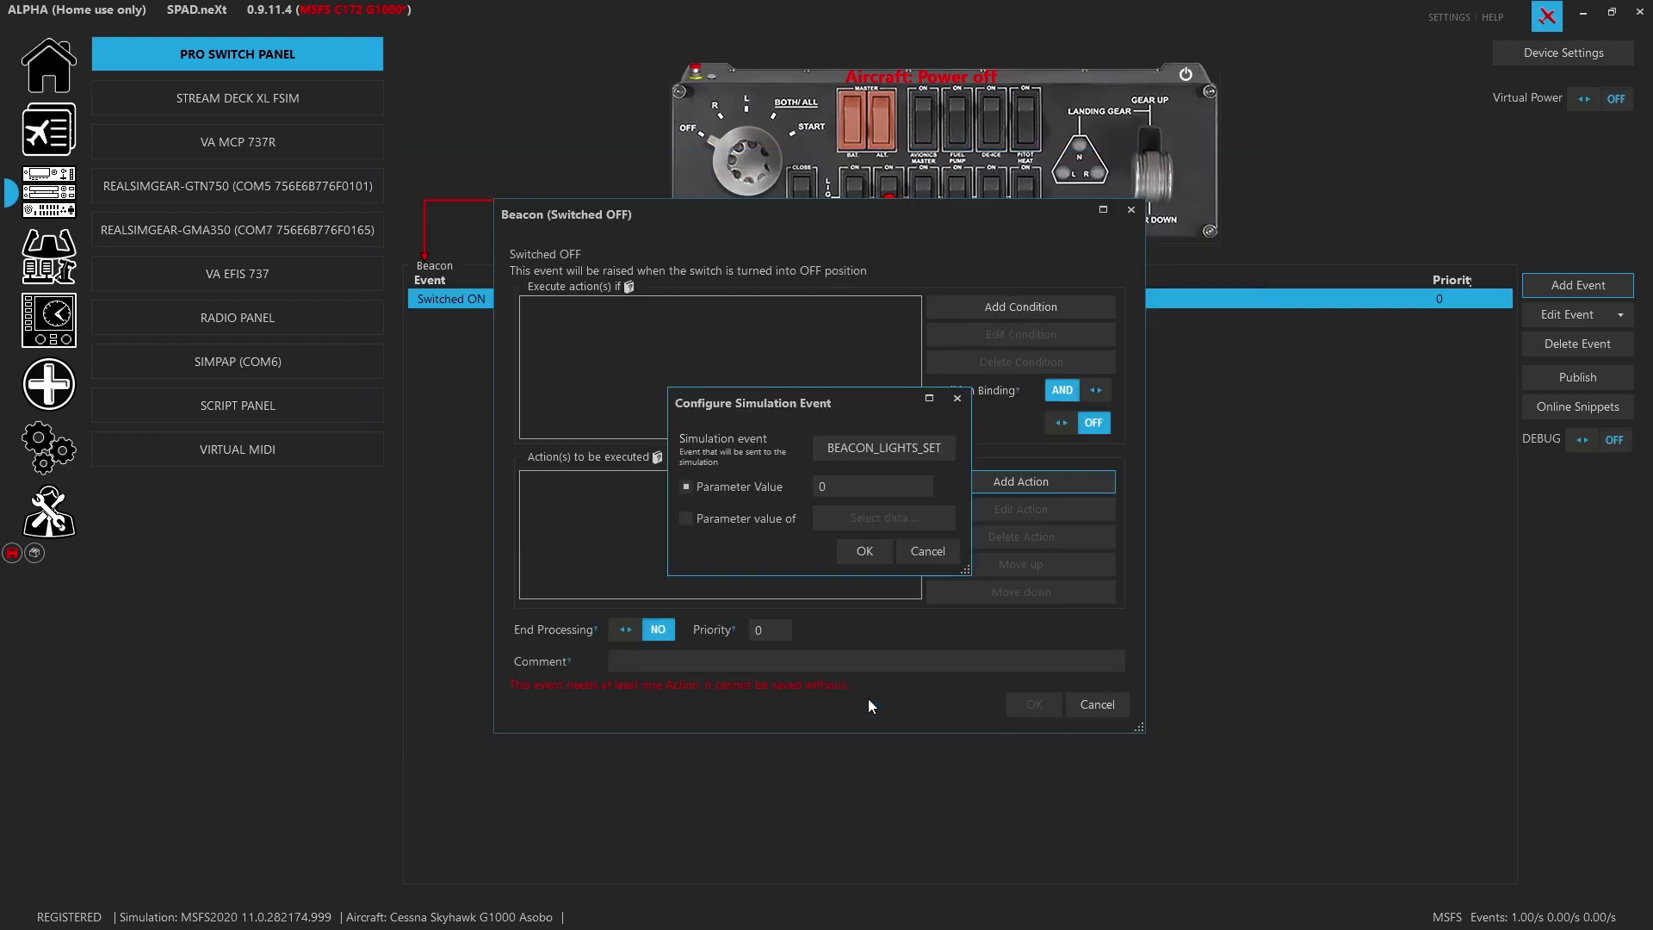
click(864, 554)
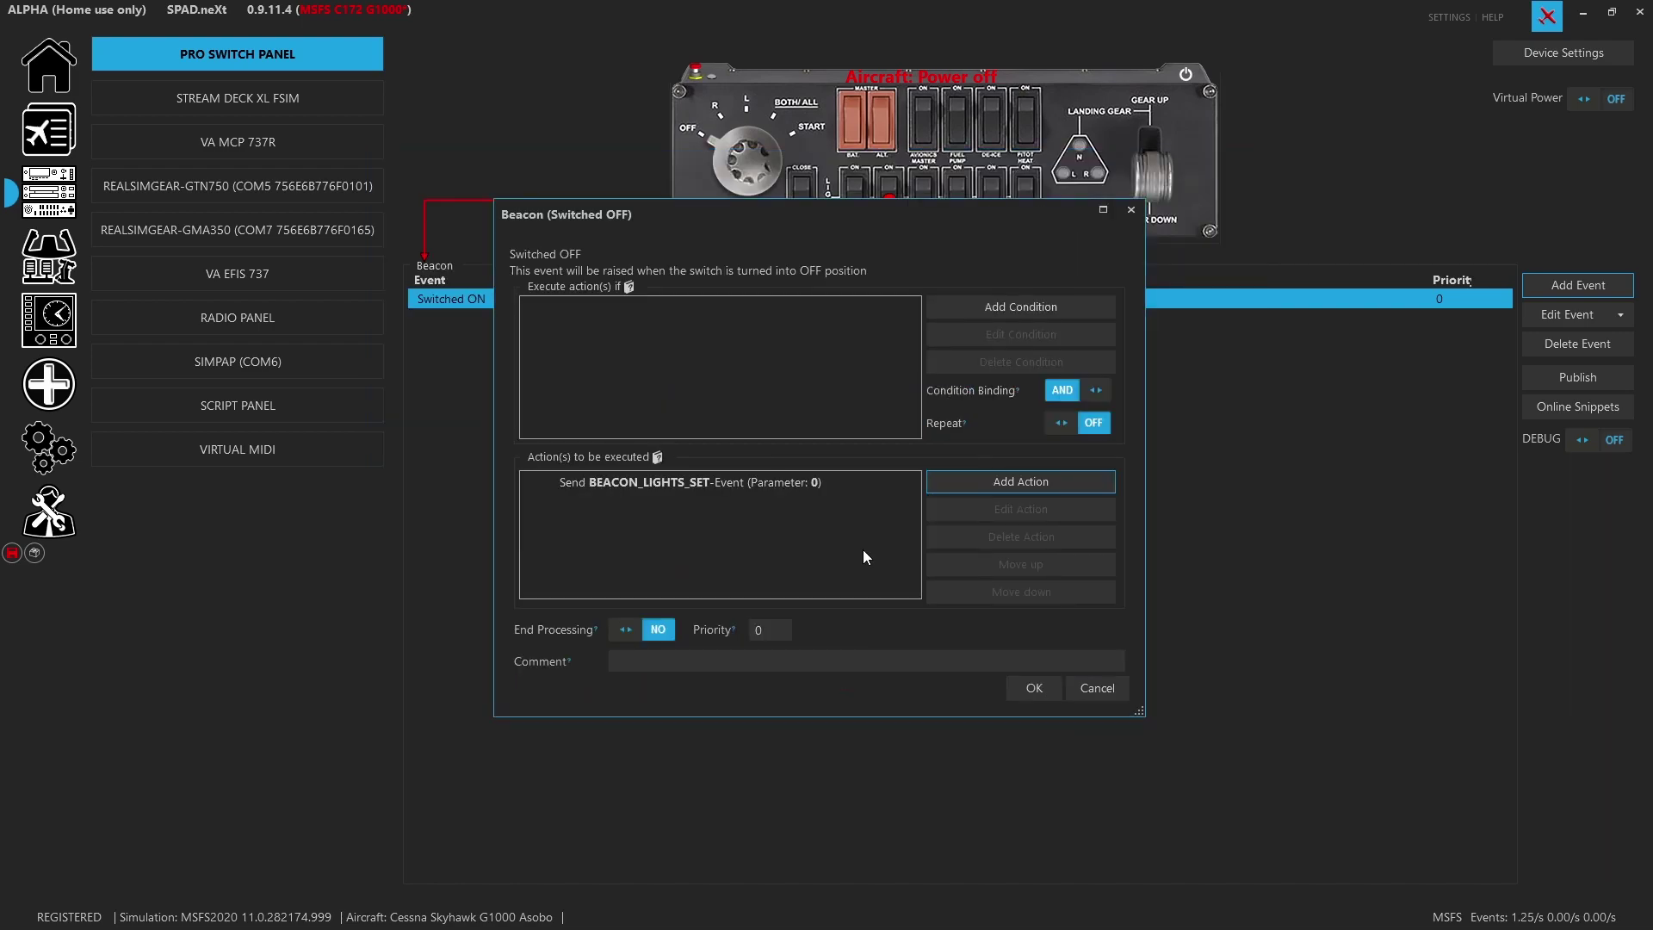
click(1023, 685)
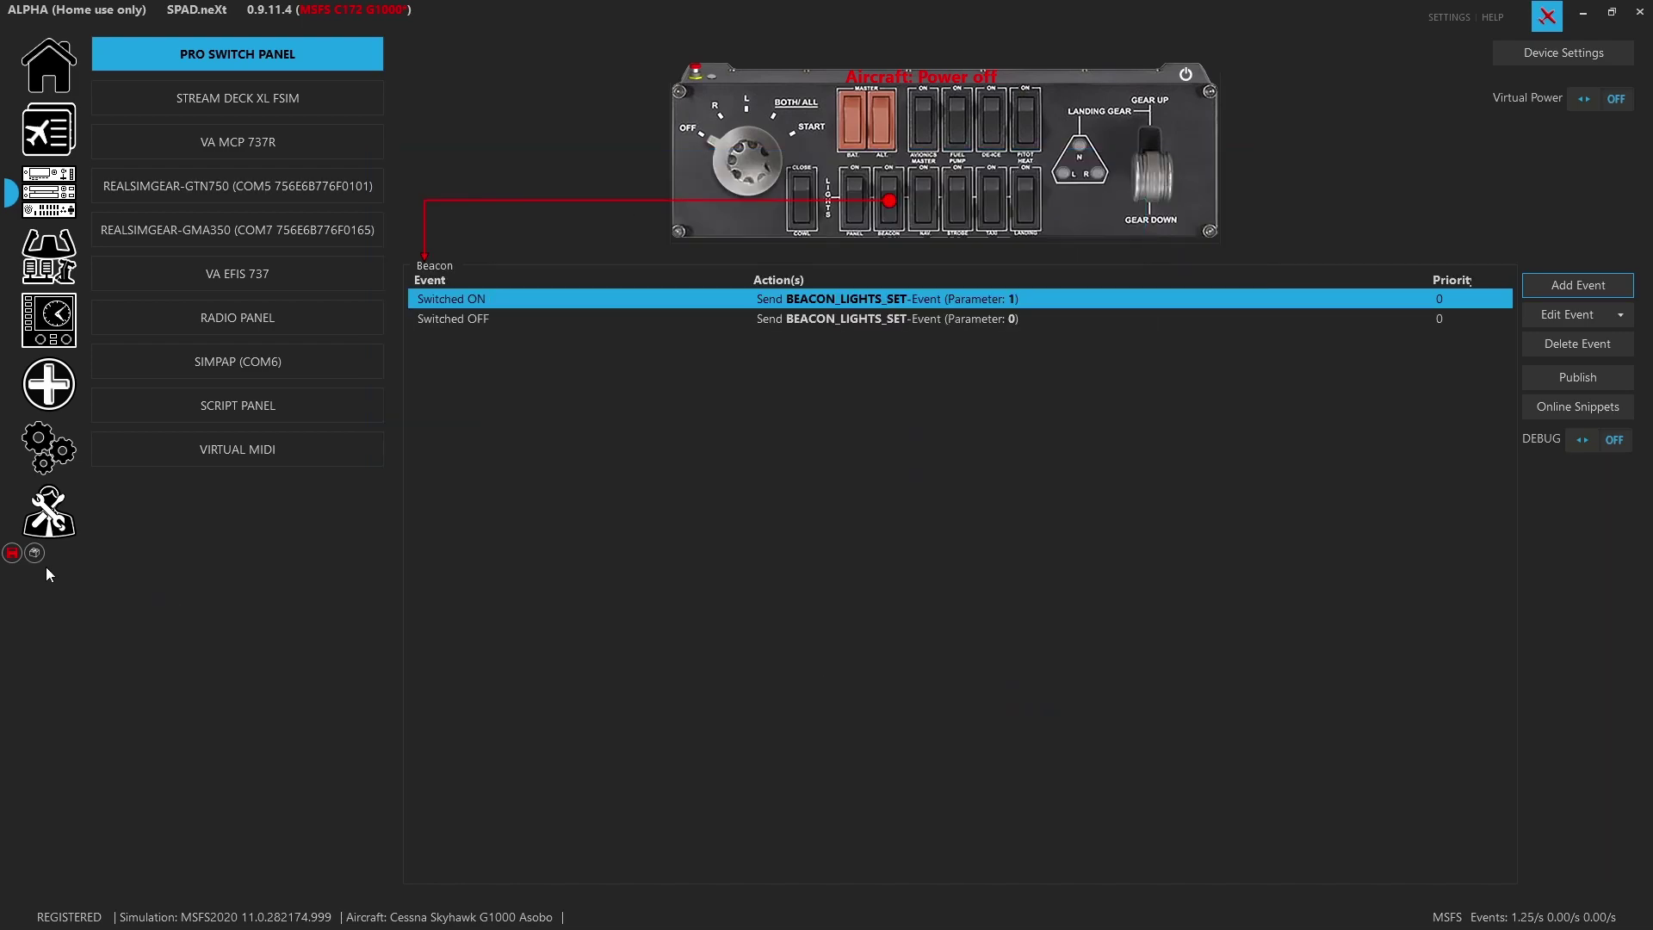
click(8, 555)
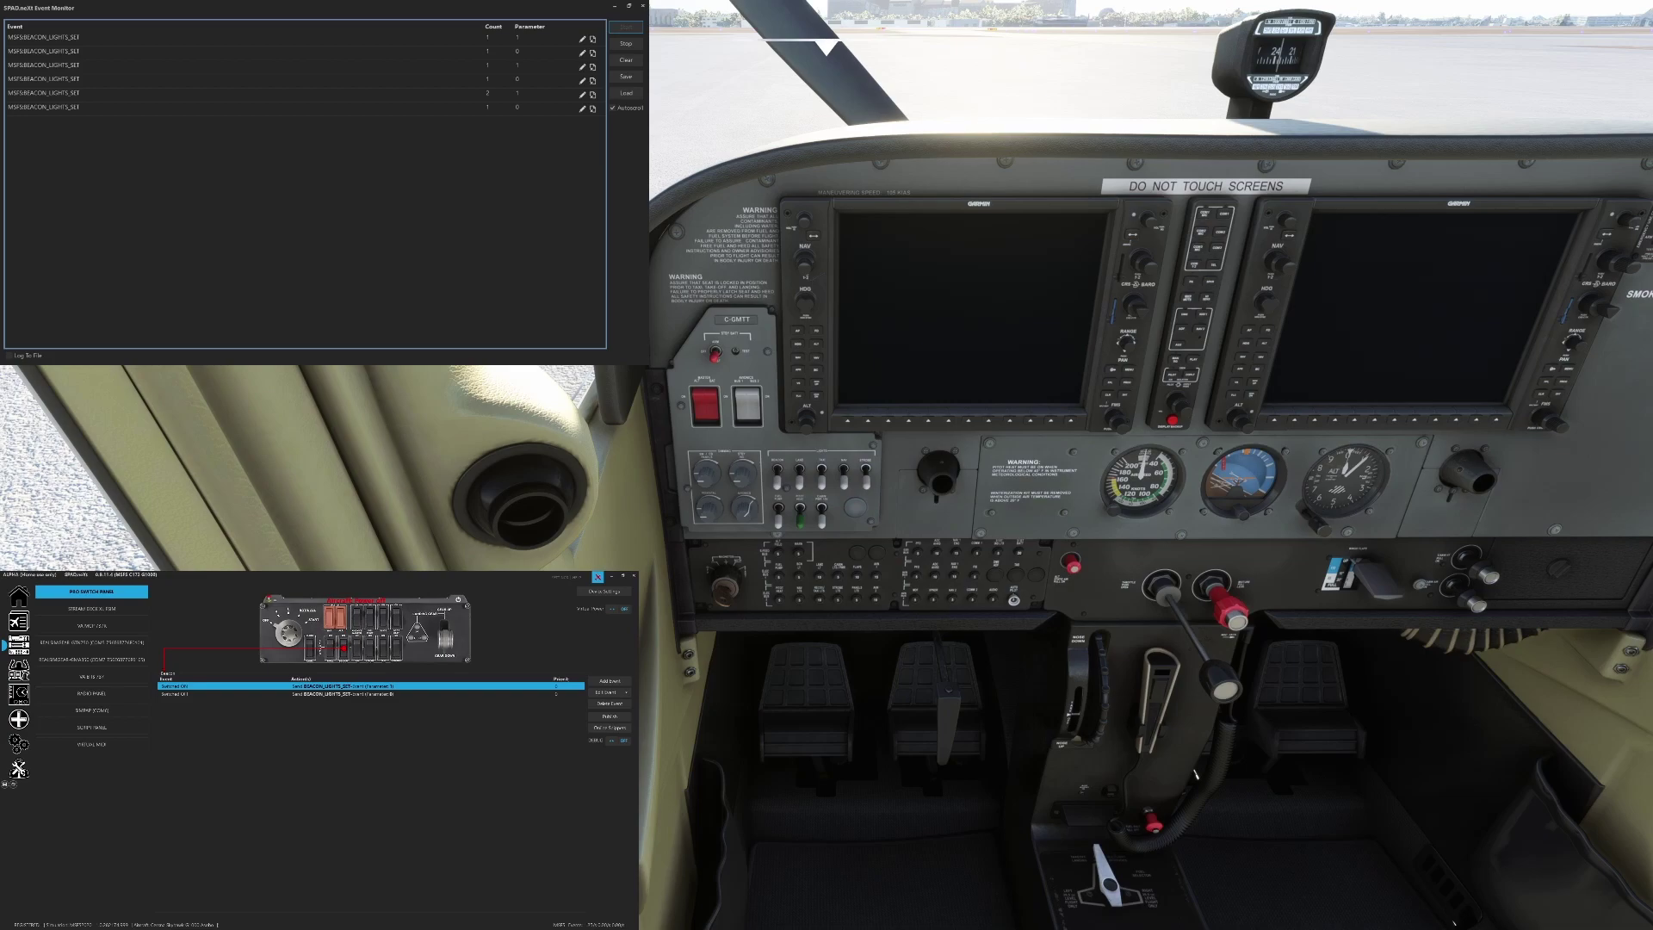
Select the Panel Lights switch to view its mappings
click(309, 647)
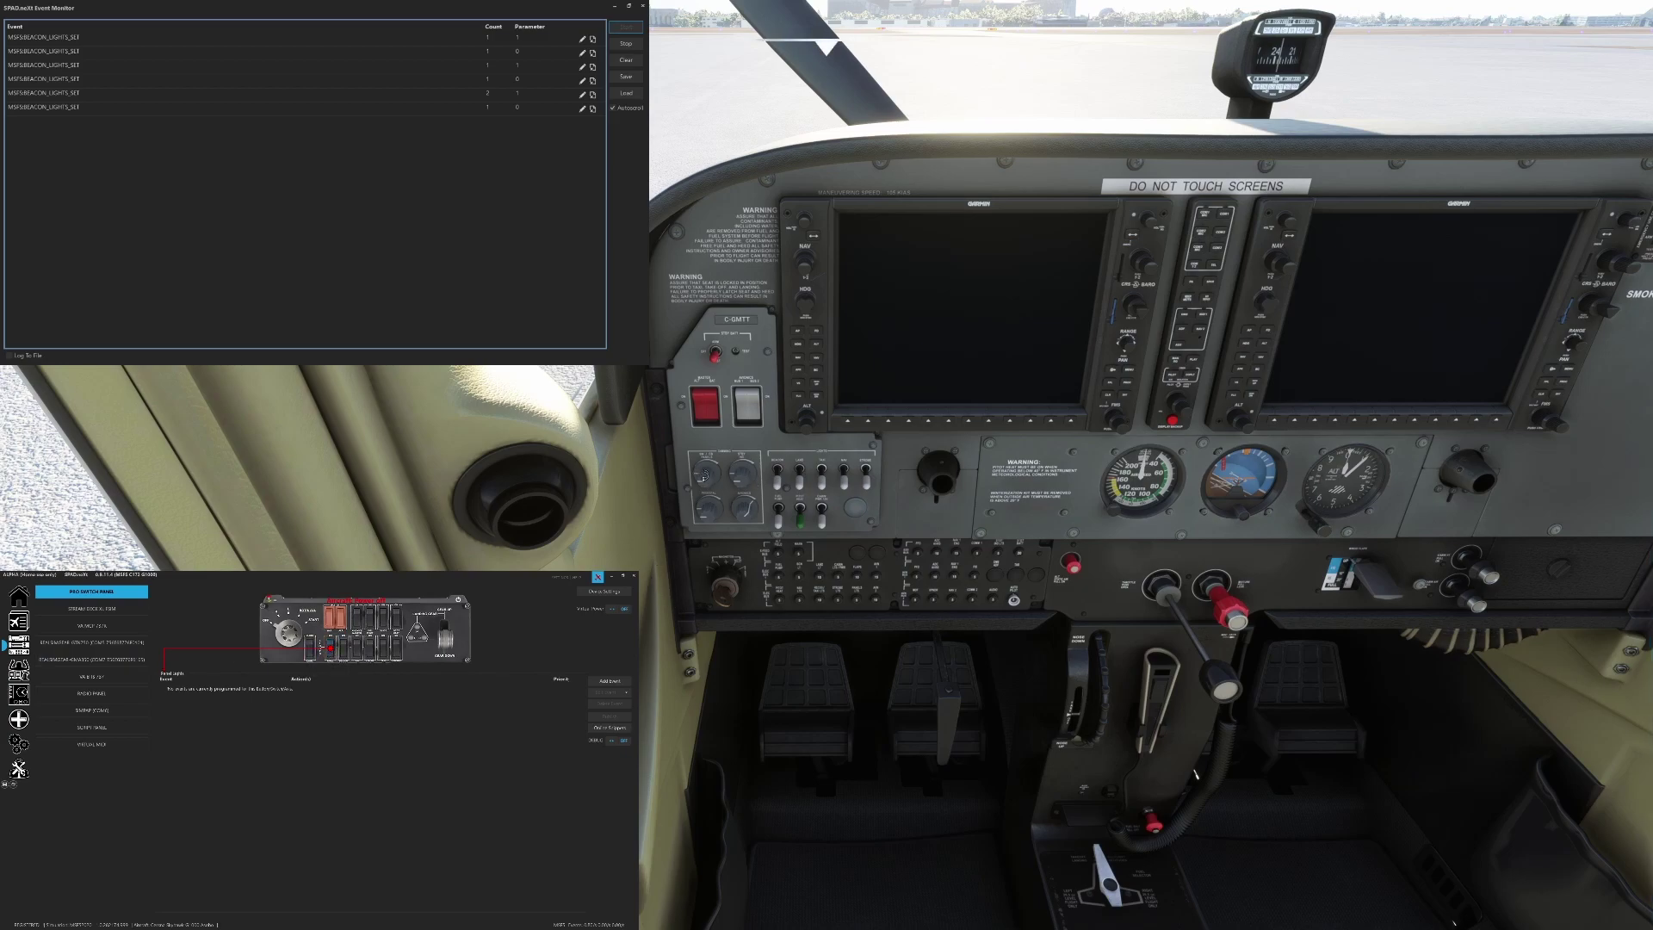
Select the Nav switch and flip the cockpit nav lights switch to test it
scroll(703, 479, up, 1)
scroll(754, 477, up, 5)
scroll(713, 507, up, 5)
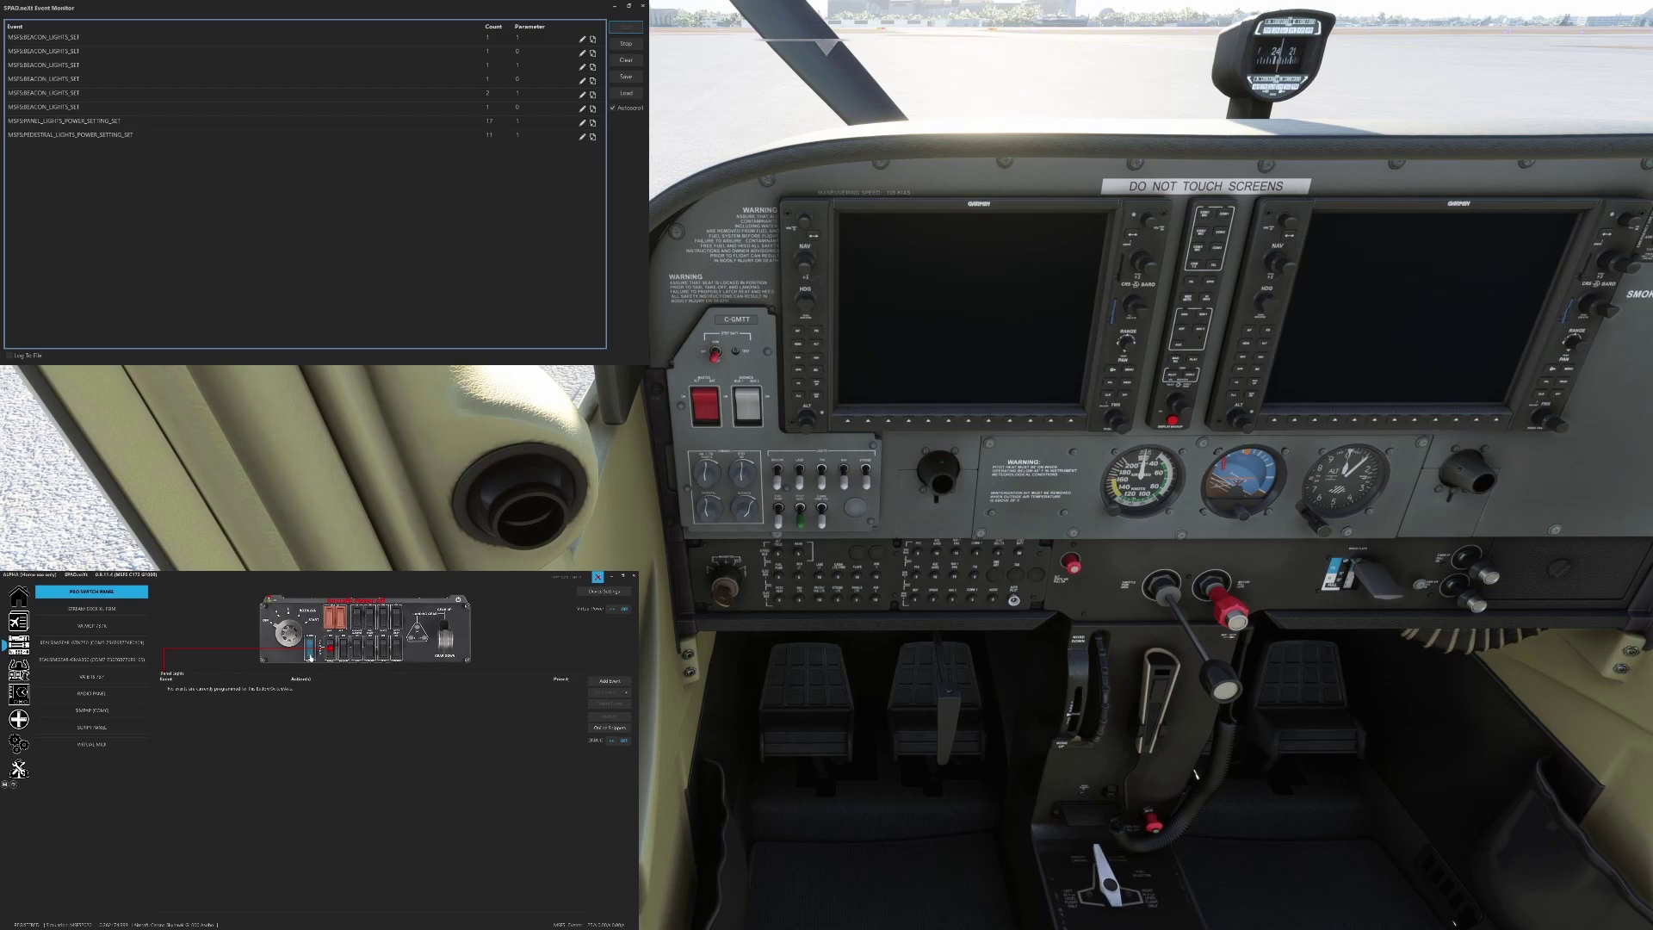
click(356, 650)
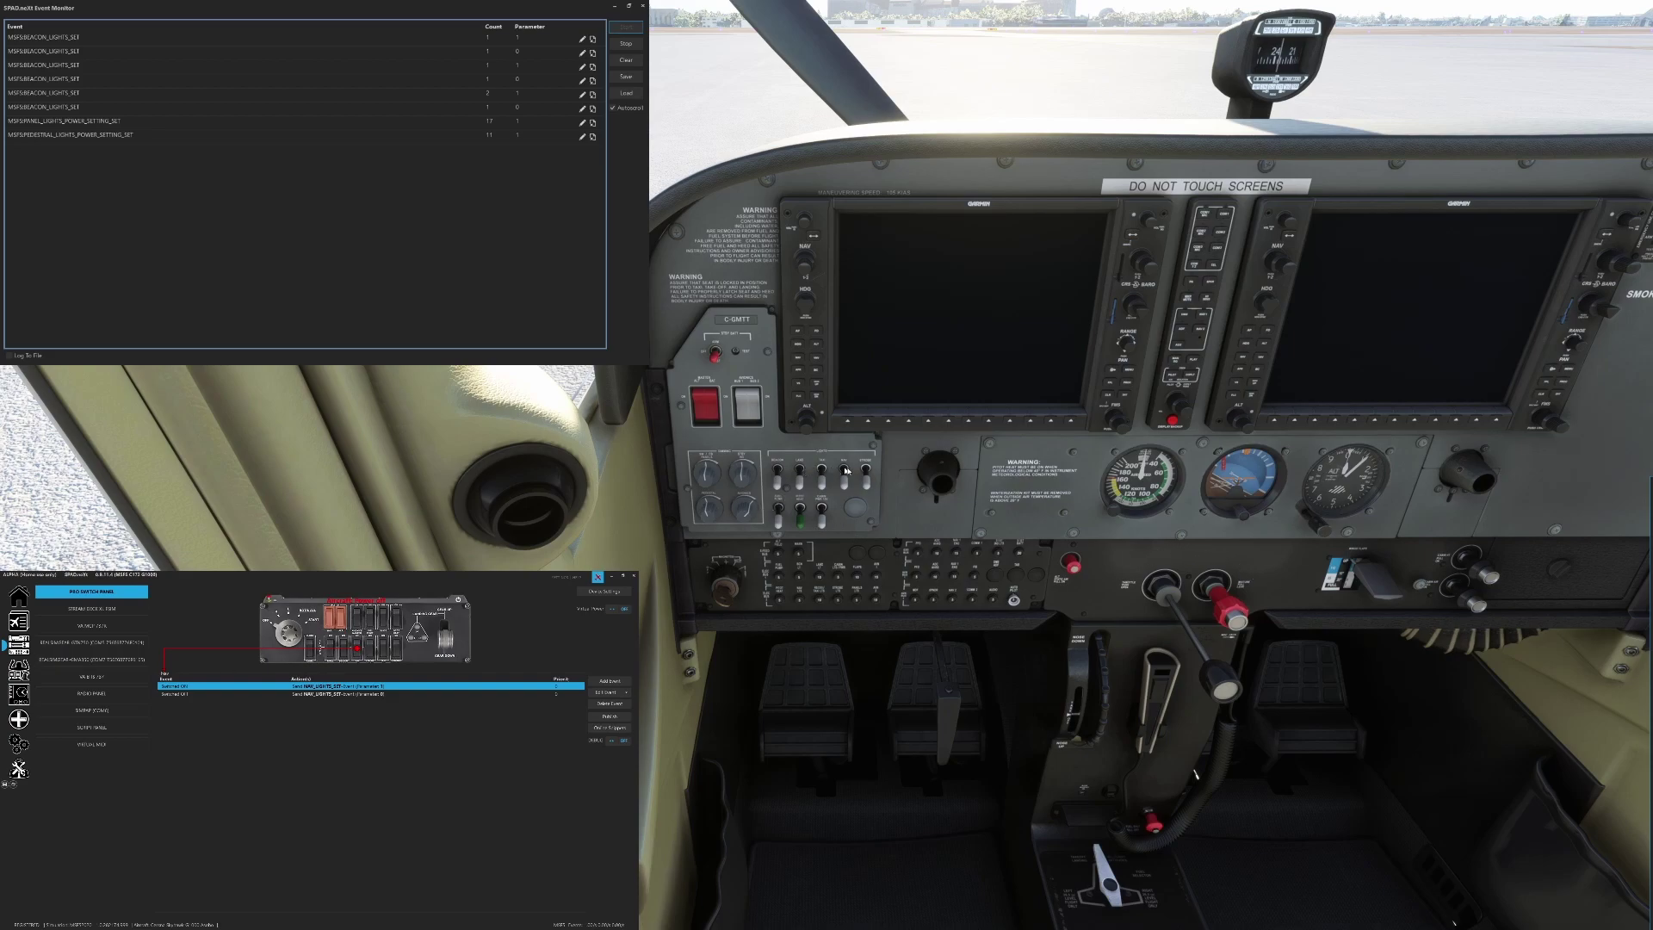
click(851, 487)
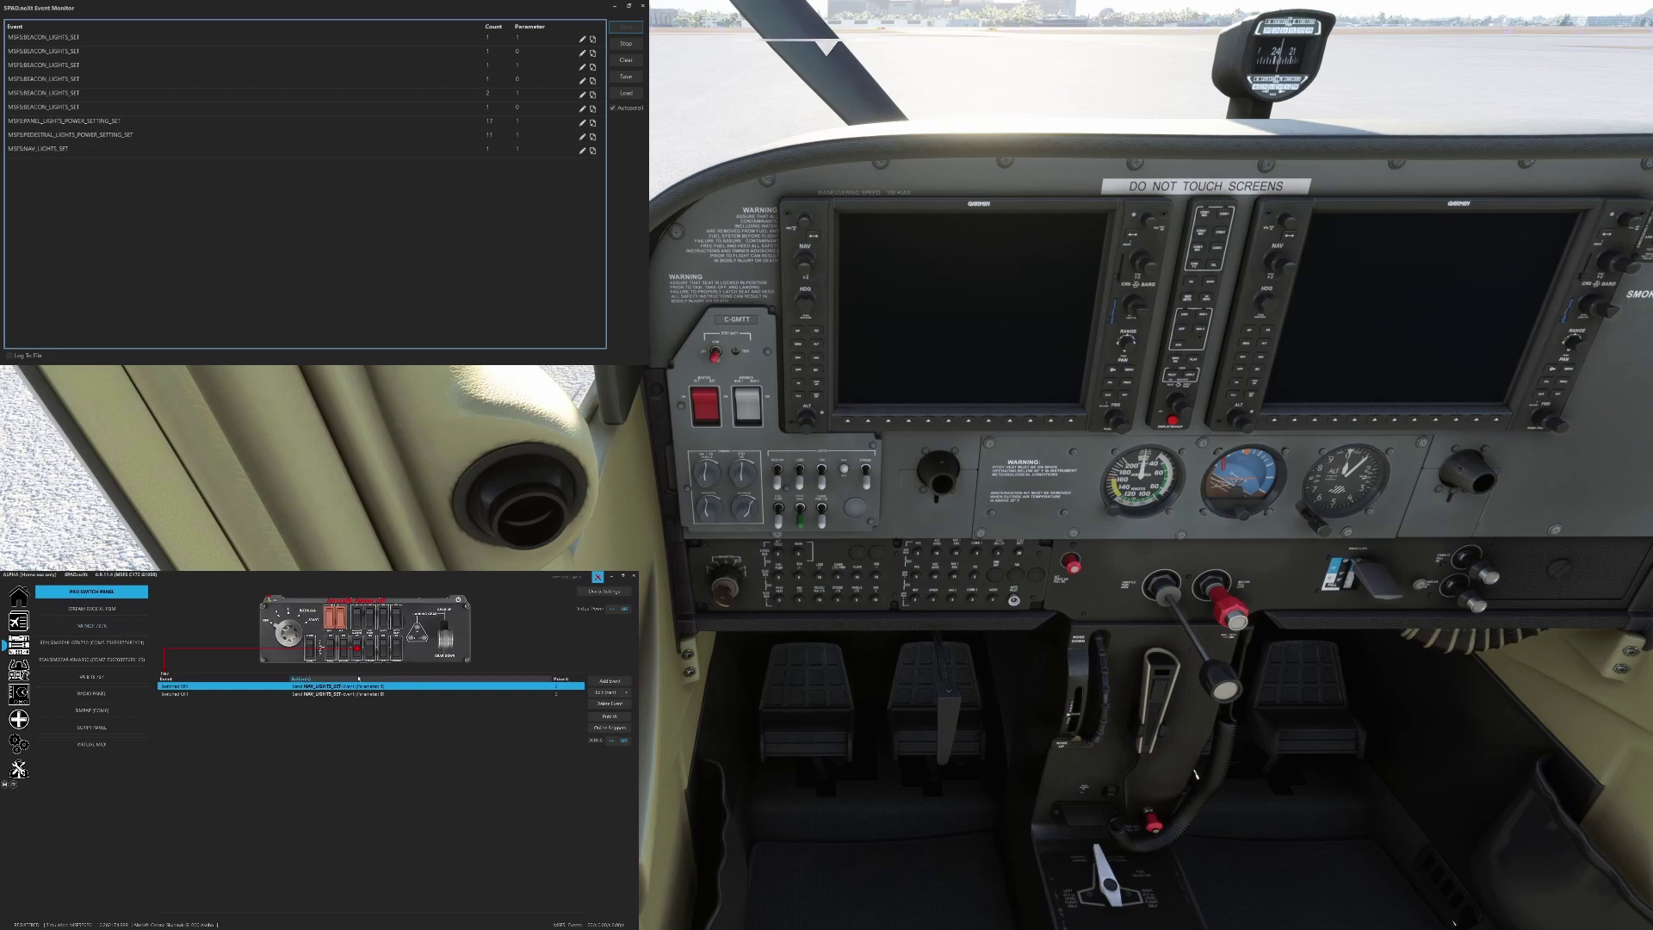
Re-confirm NAV_LIGHTS_SET in the Nav switched-on action, then select the Switched OFF event
double_click(355, 686)
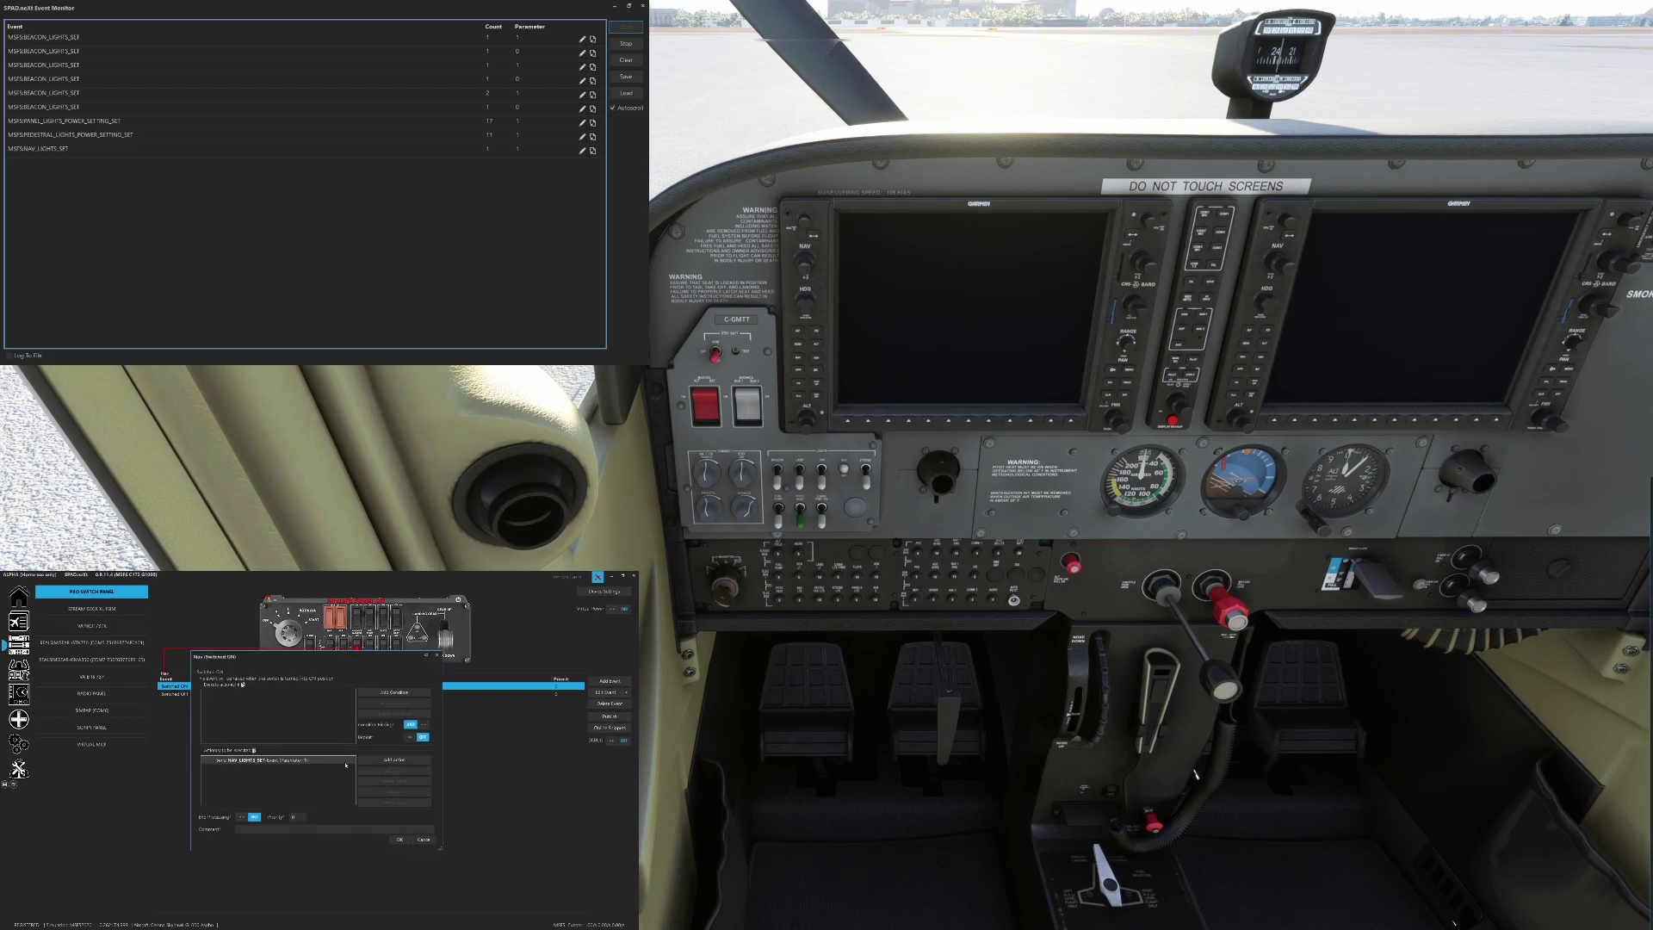
click(394, 759)
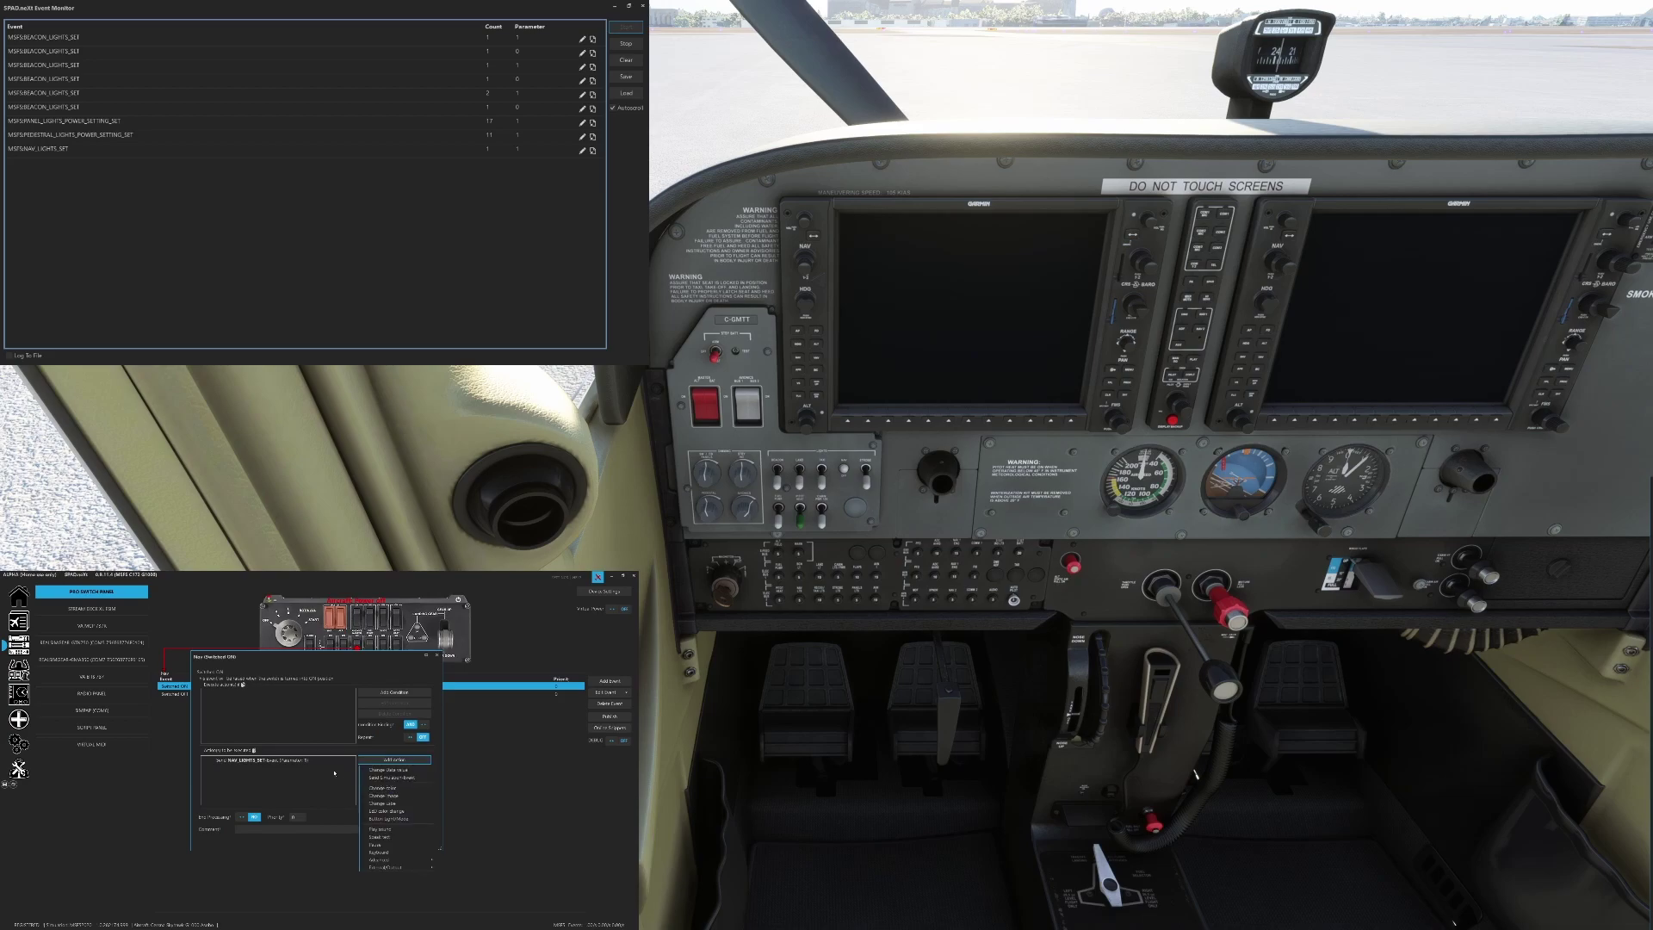
click(292, 760)
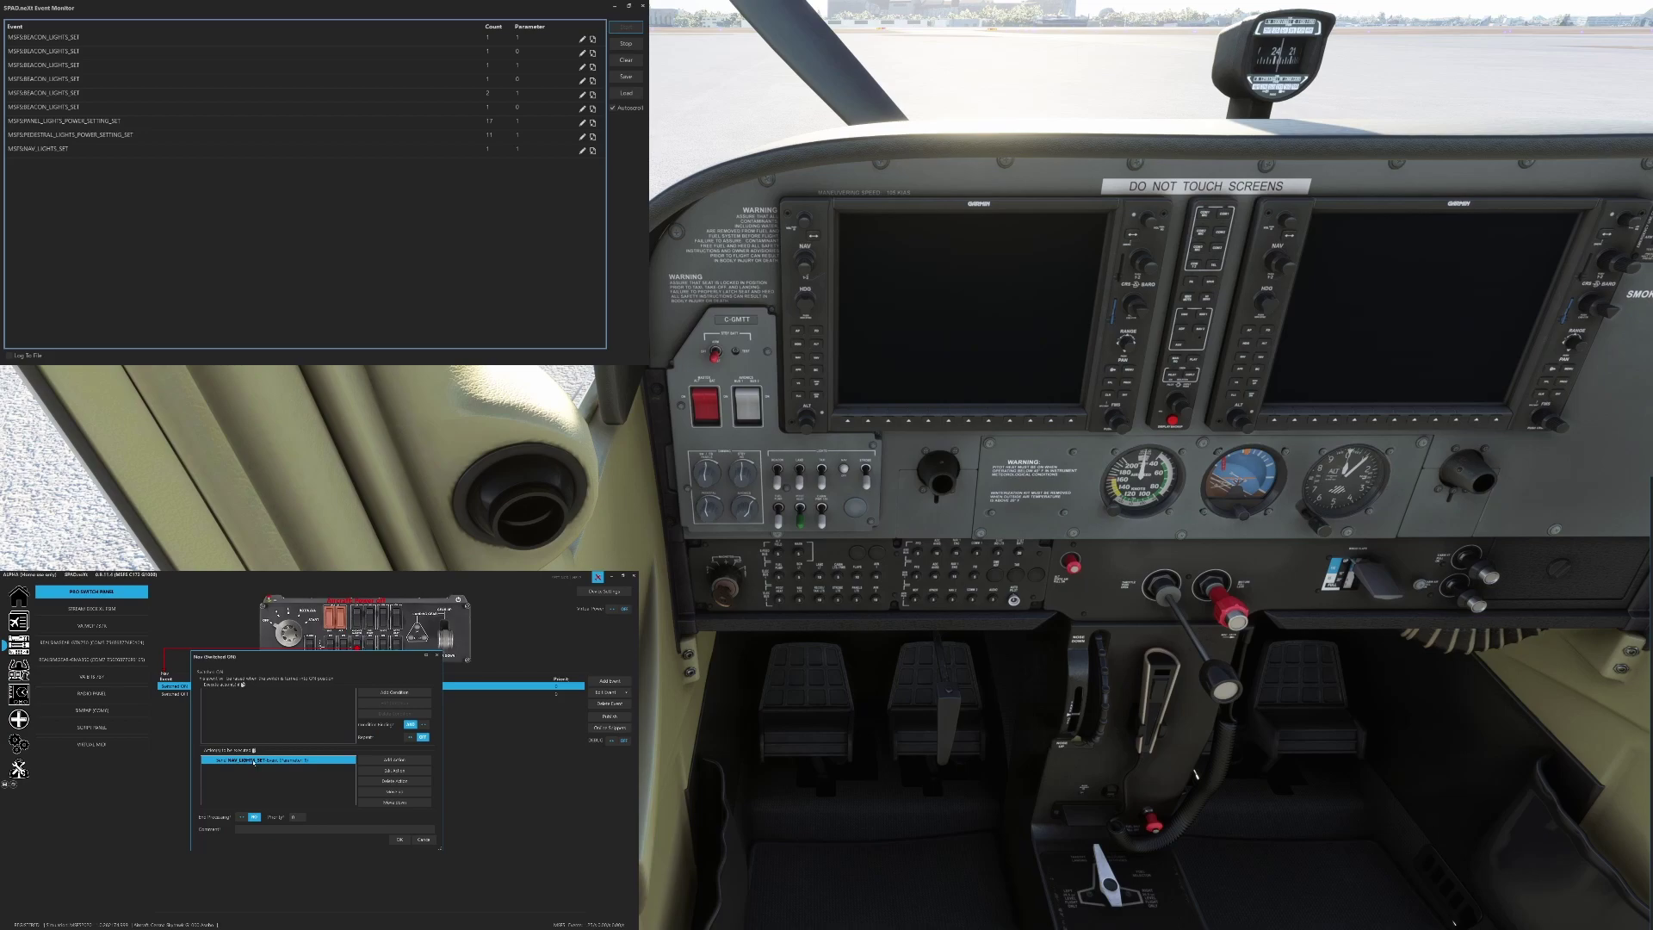
double_click(254, 761)
click(338, 731)
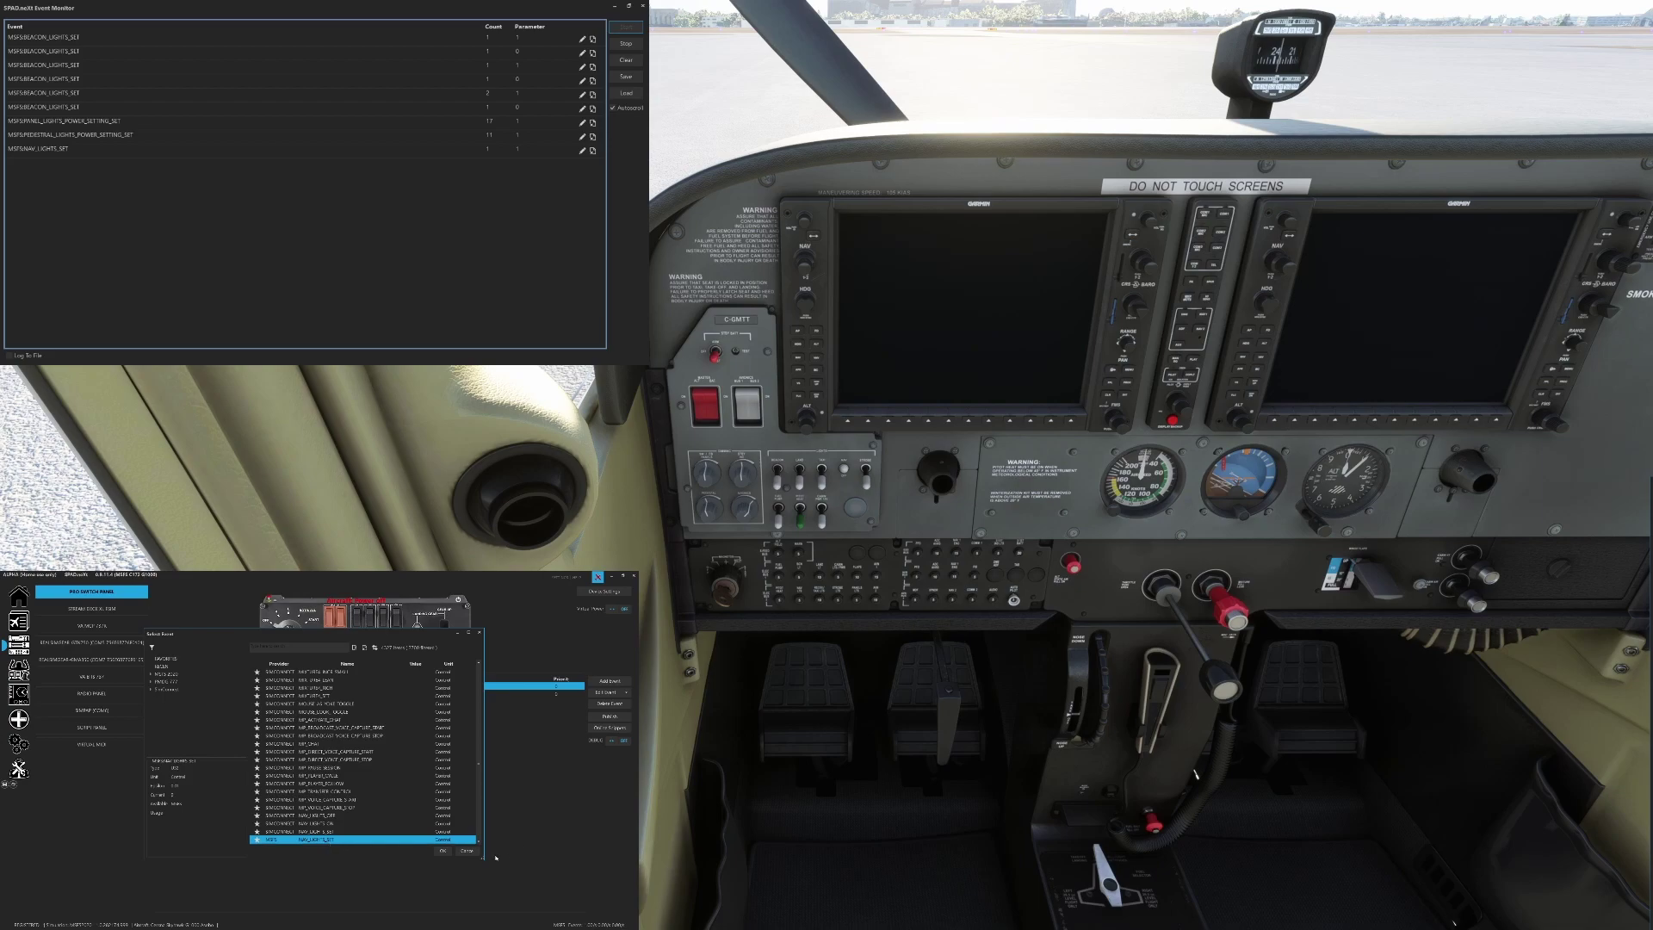
double_click(340, 841)
click(350, 775)
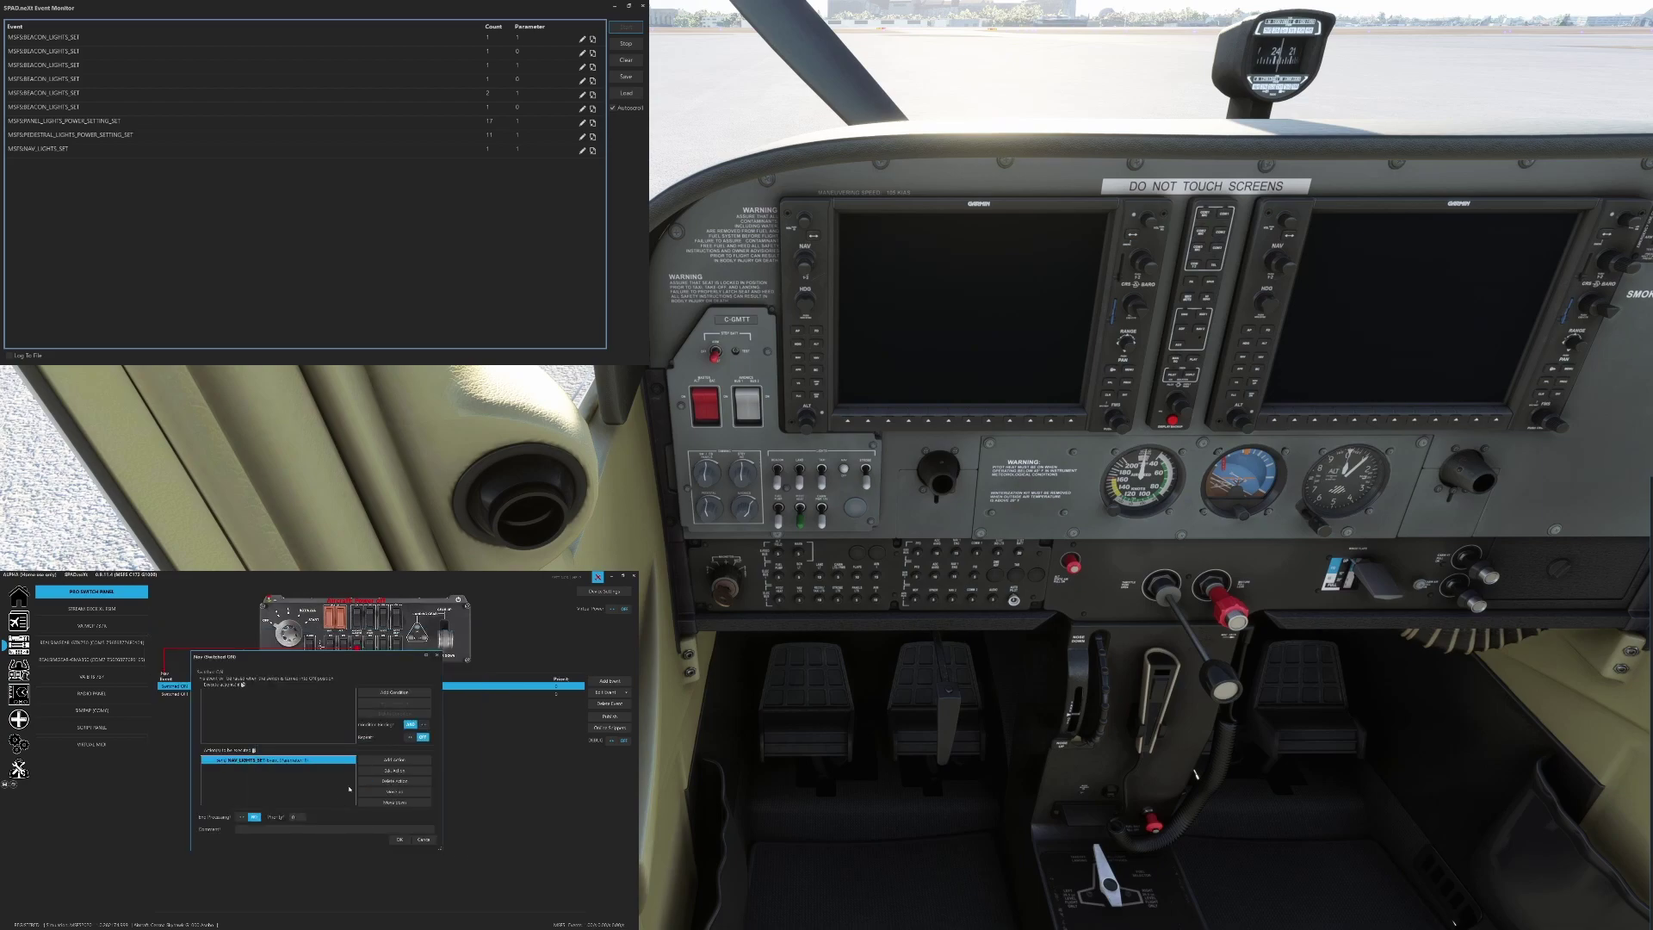
click(421, 842)
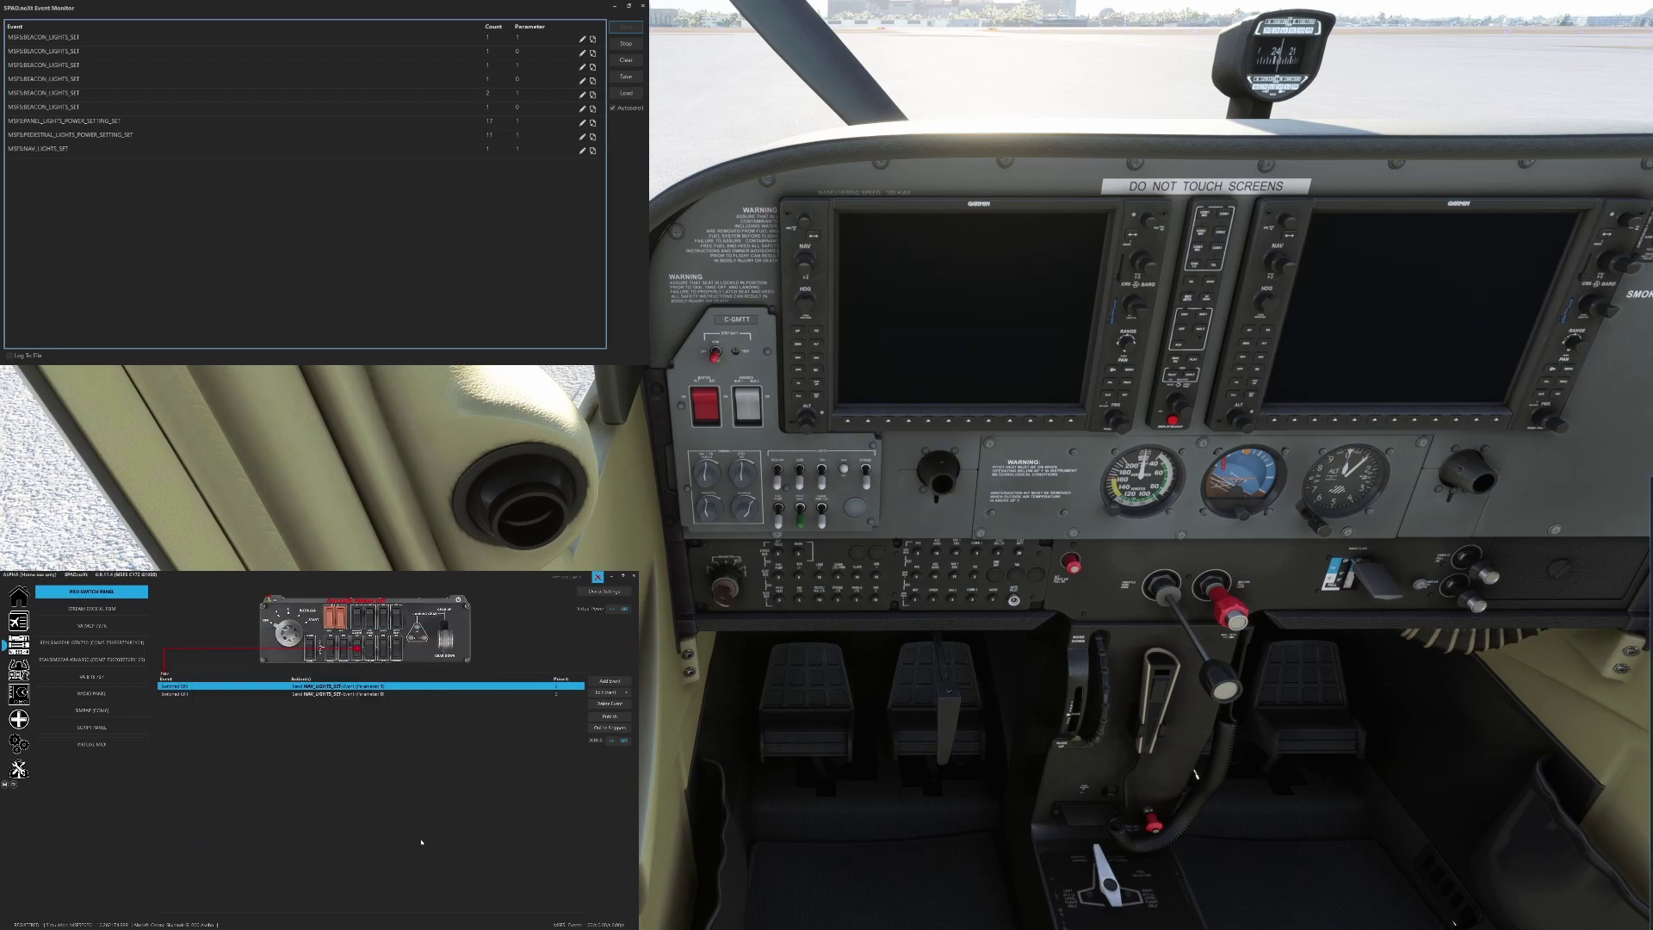
click(255, 696)
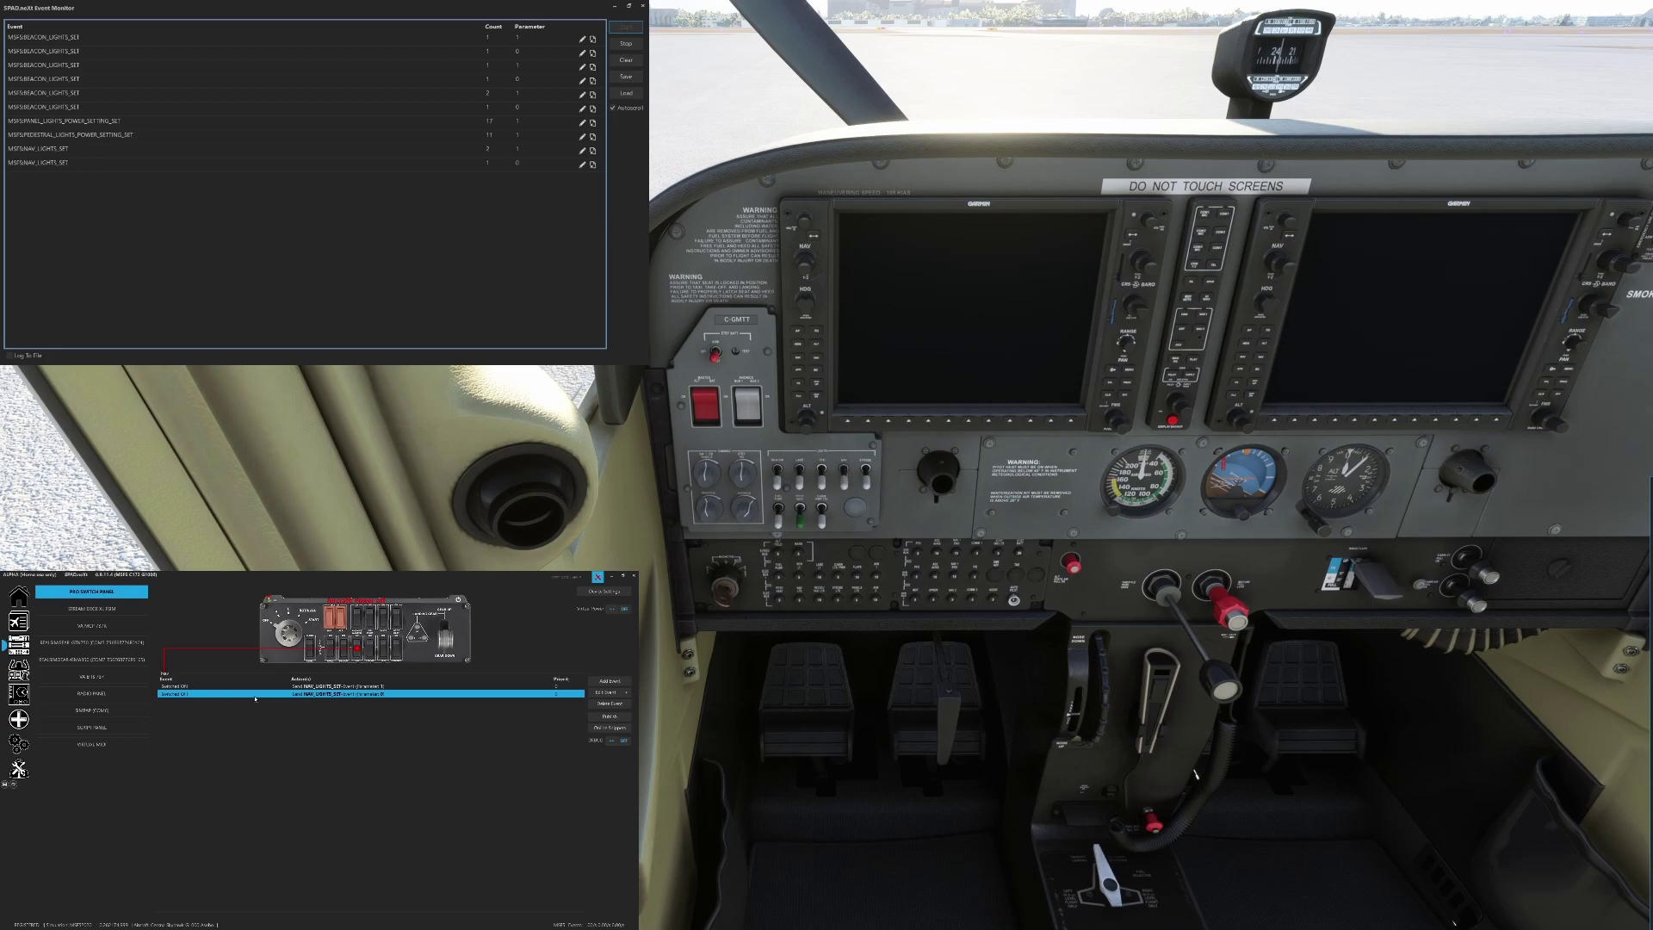
Test the Strobe and Taxi switches by flipping their matching cockpit switches
click(371, 651)
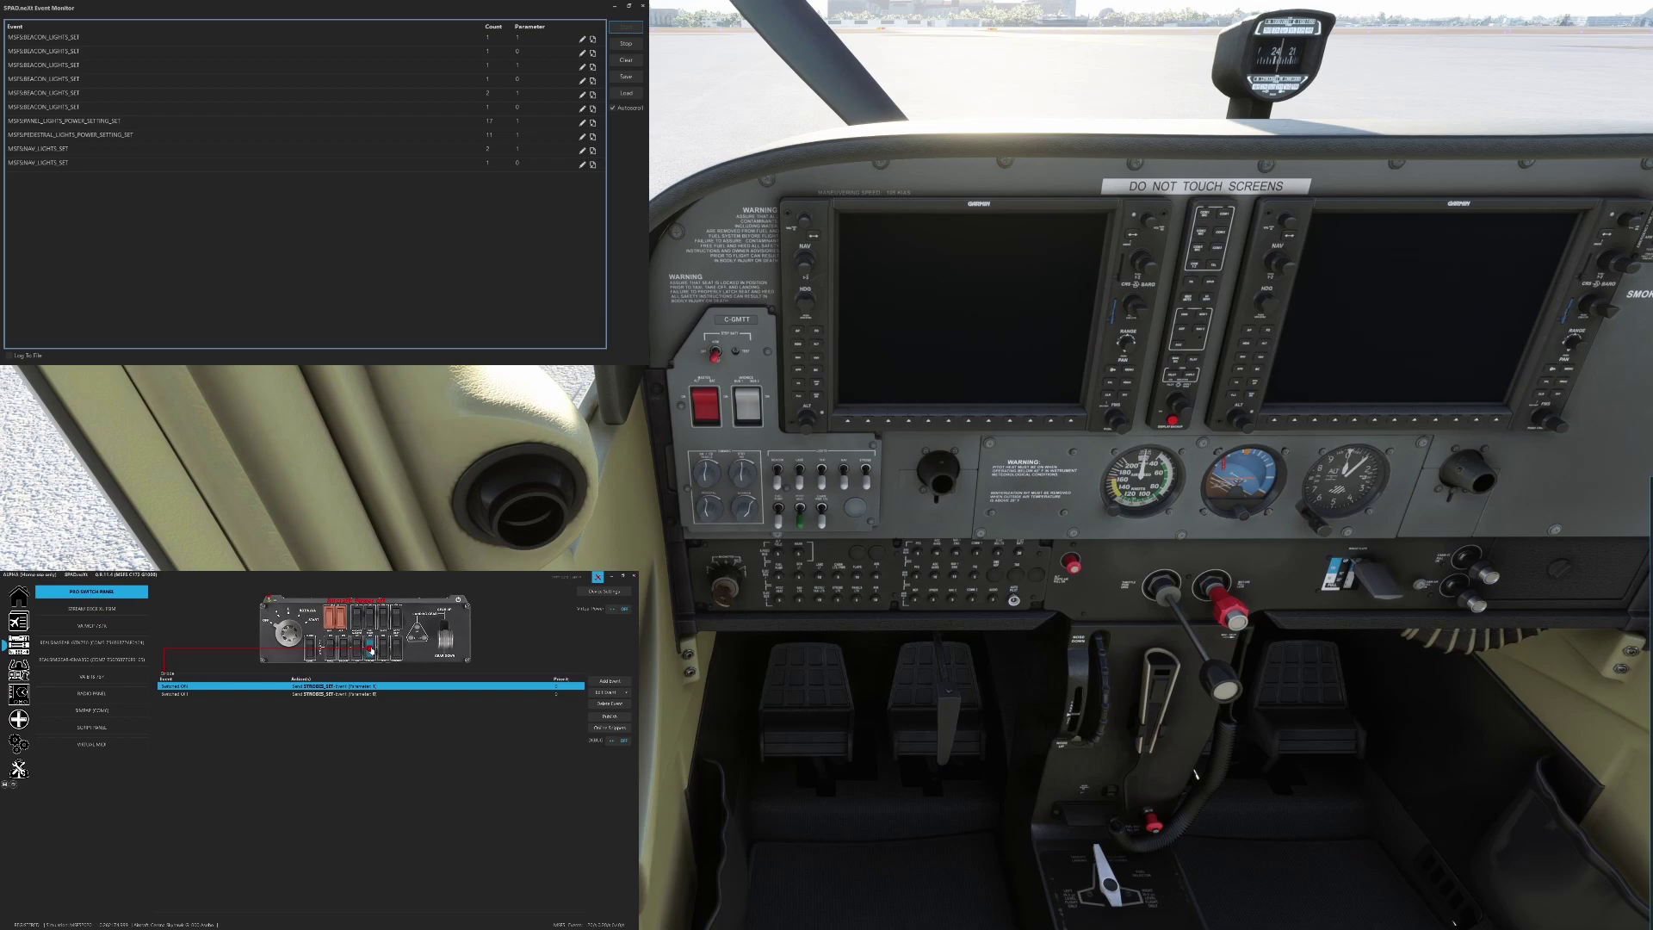
click(868, 483)
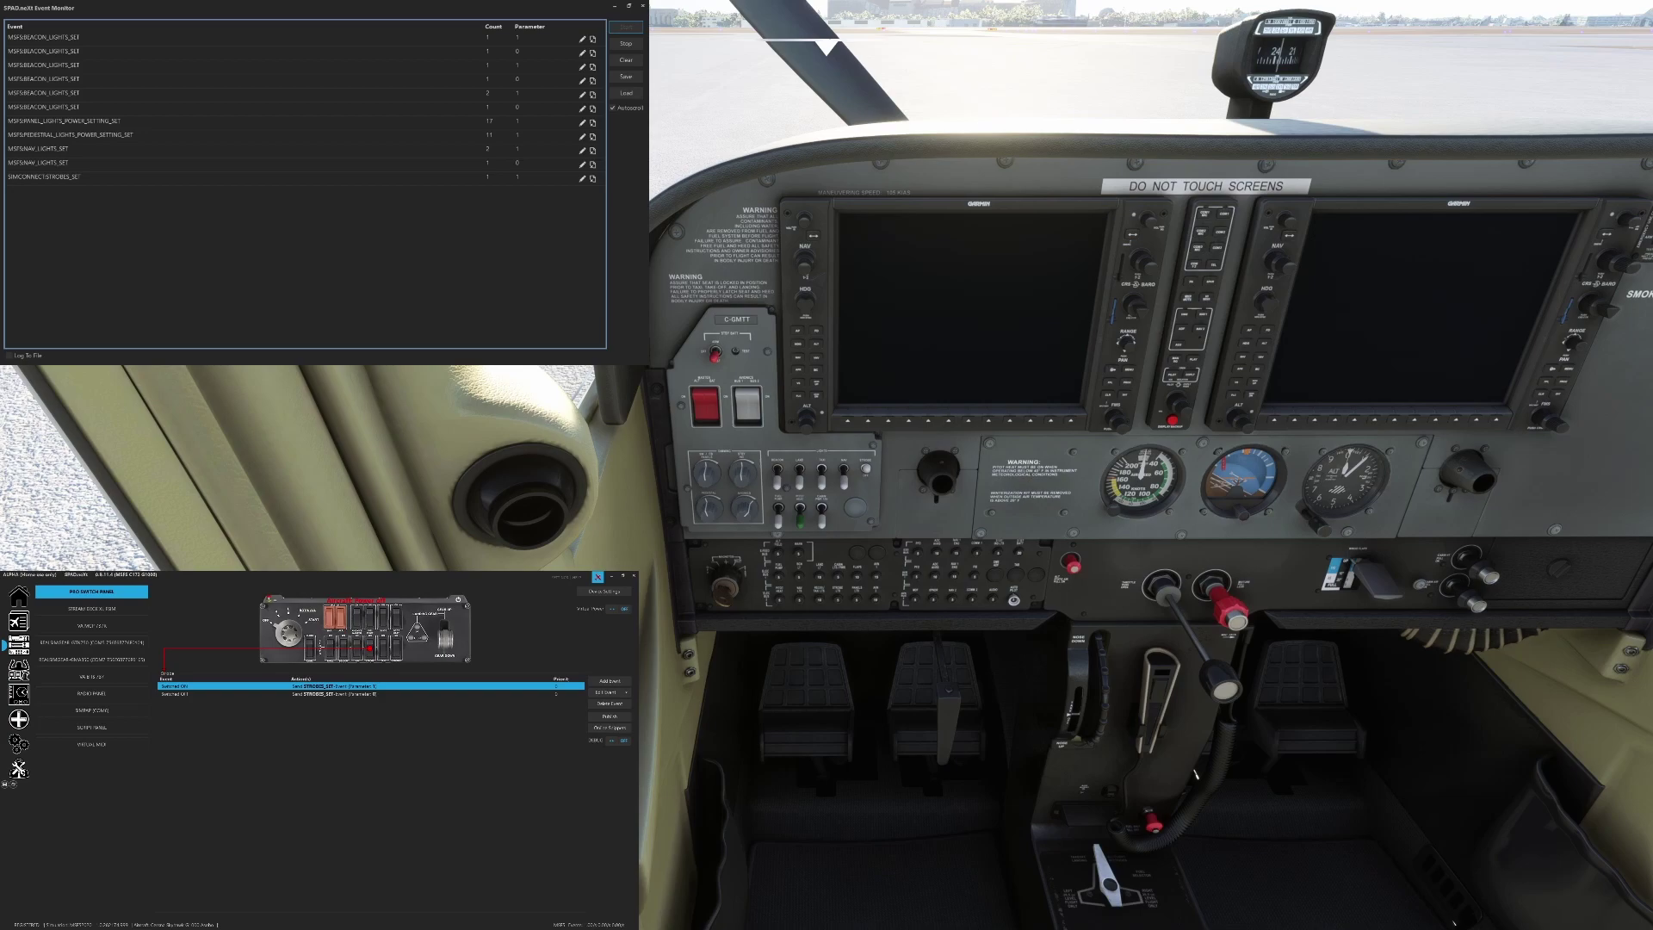
click(384, 657)
click(823, 473)
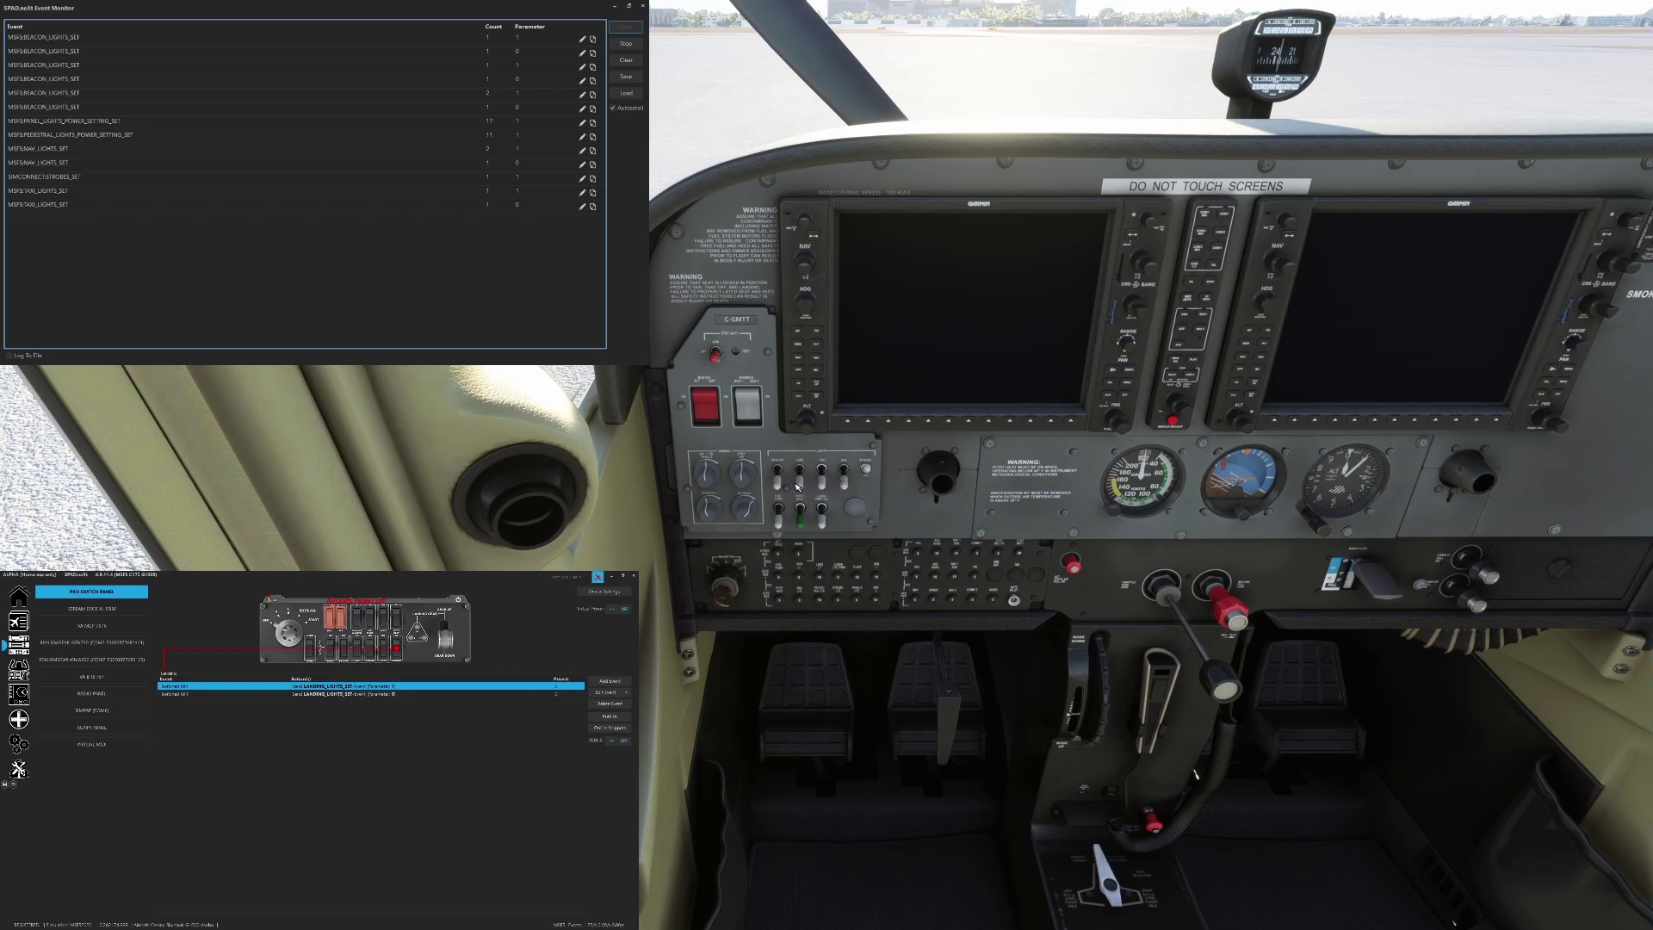
Toggle the cockpit landing lights, then select Pitot Heat and toggle the pitot heat switch
click(801, 477)
click(802, 477)
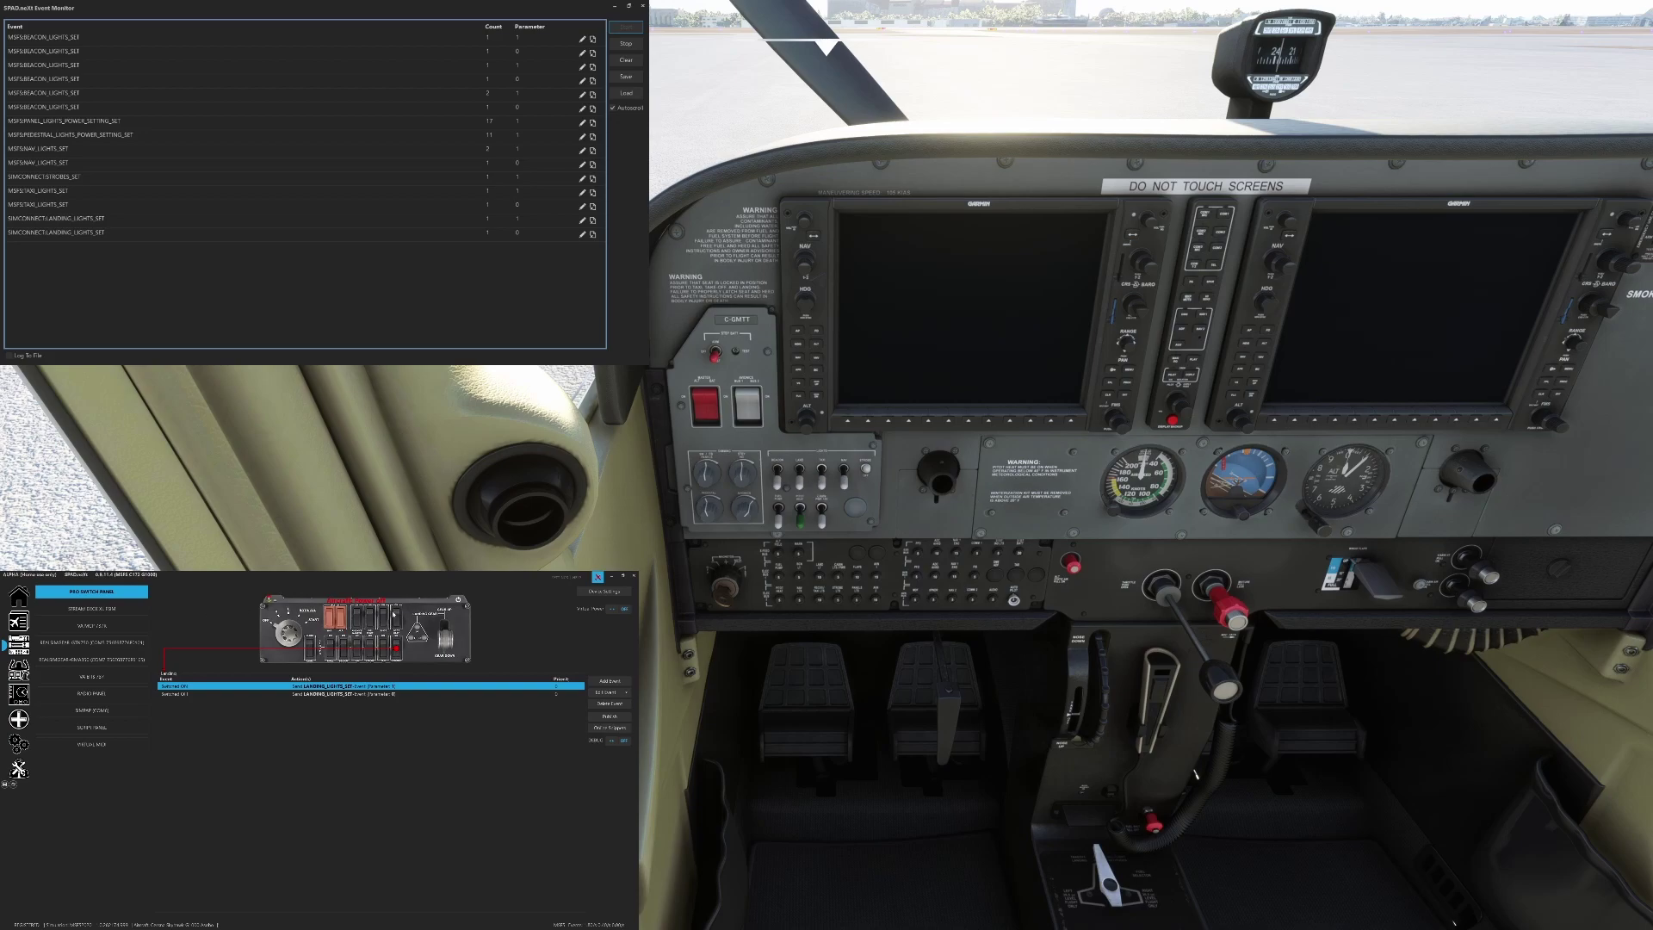
click(397, 616)
click(804, 523)
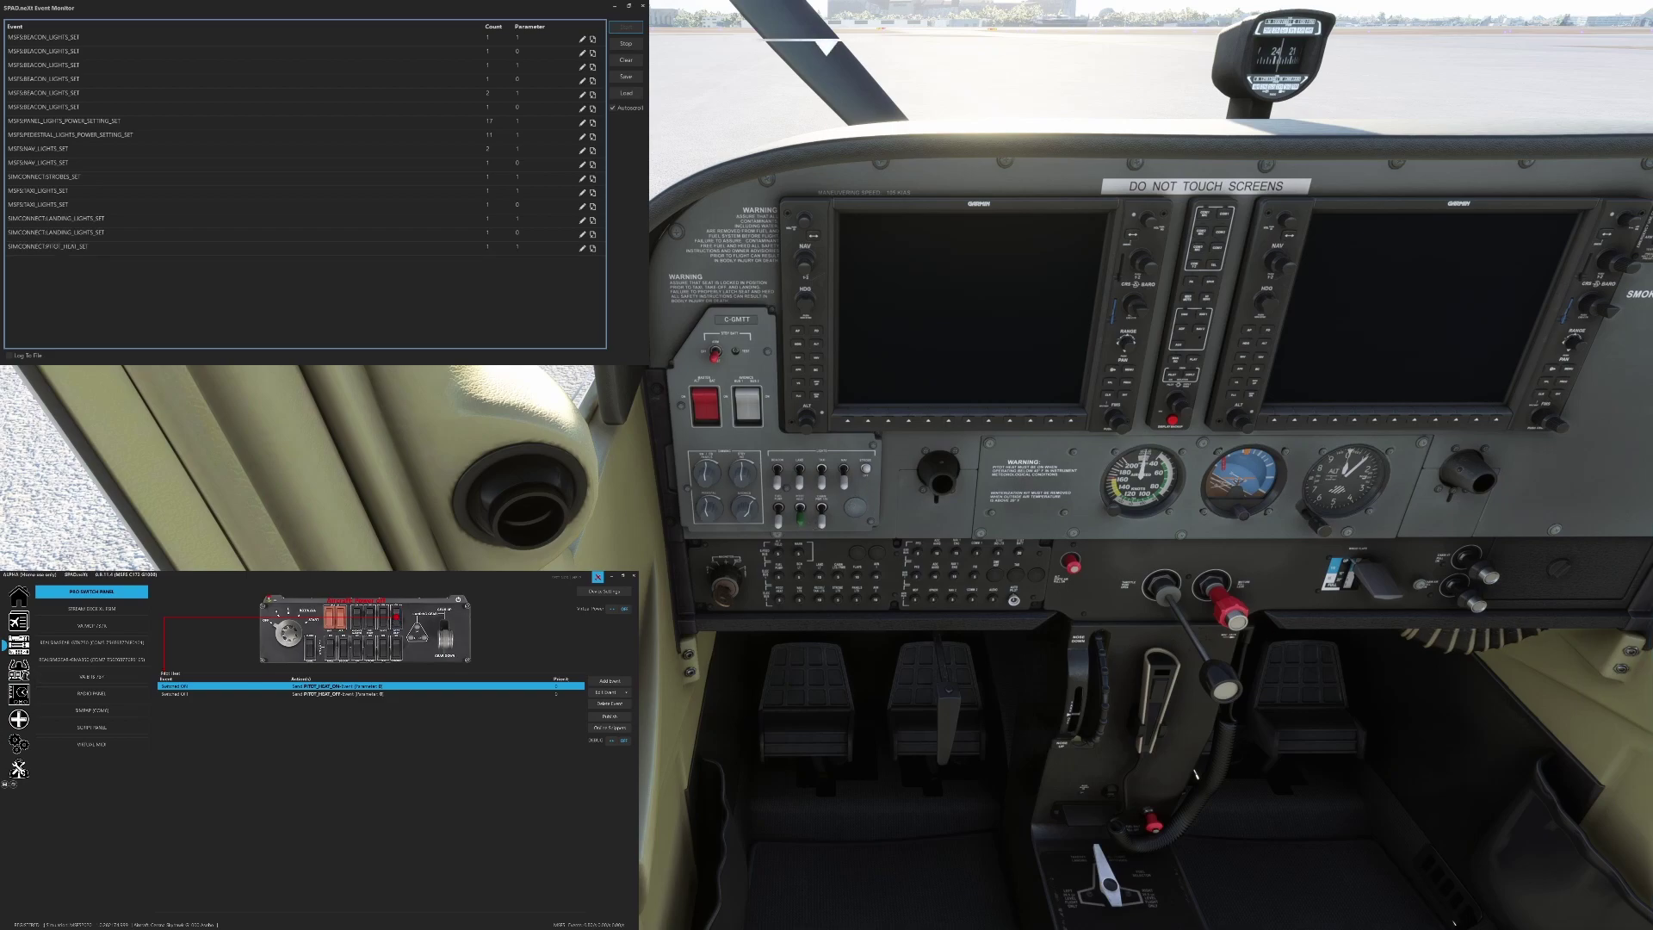
click(804, 522)
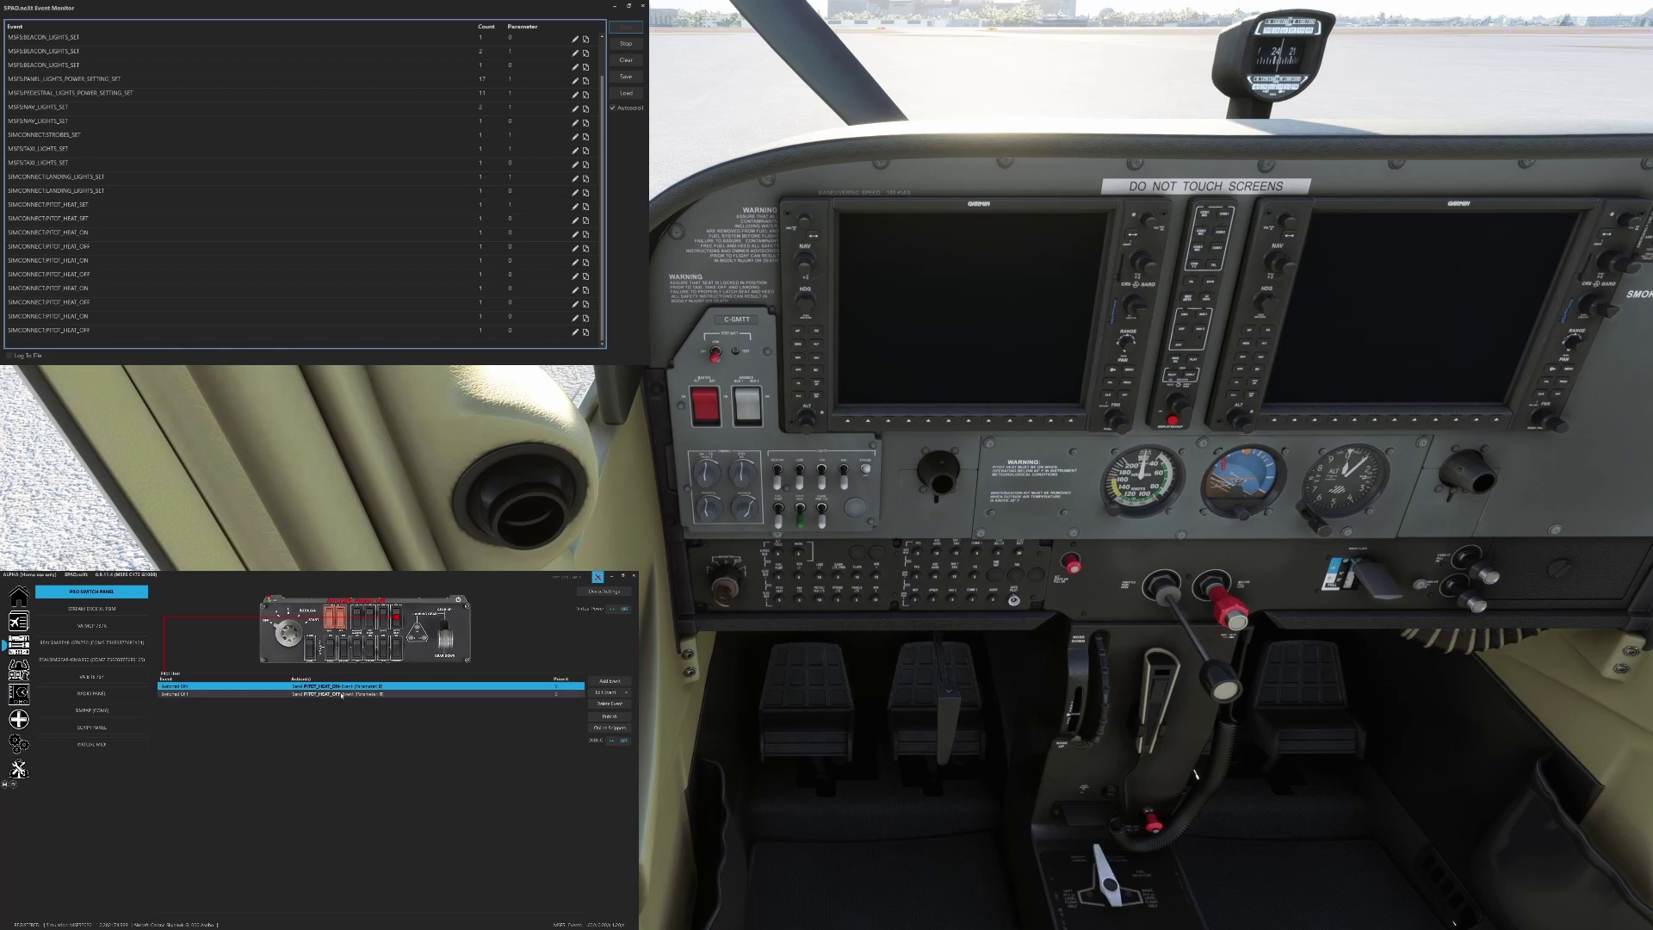
Map the Pitot Heat Switched ON event to PITOT_HEAT_ON
double_click(348, 688)
double_click(288, 760)
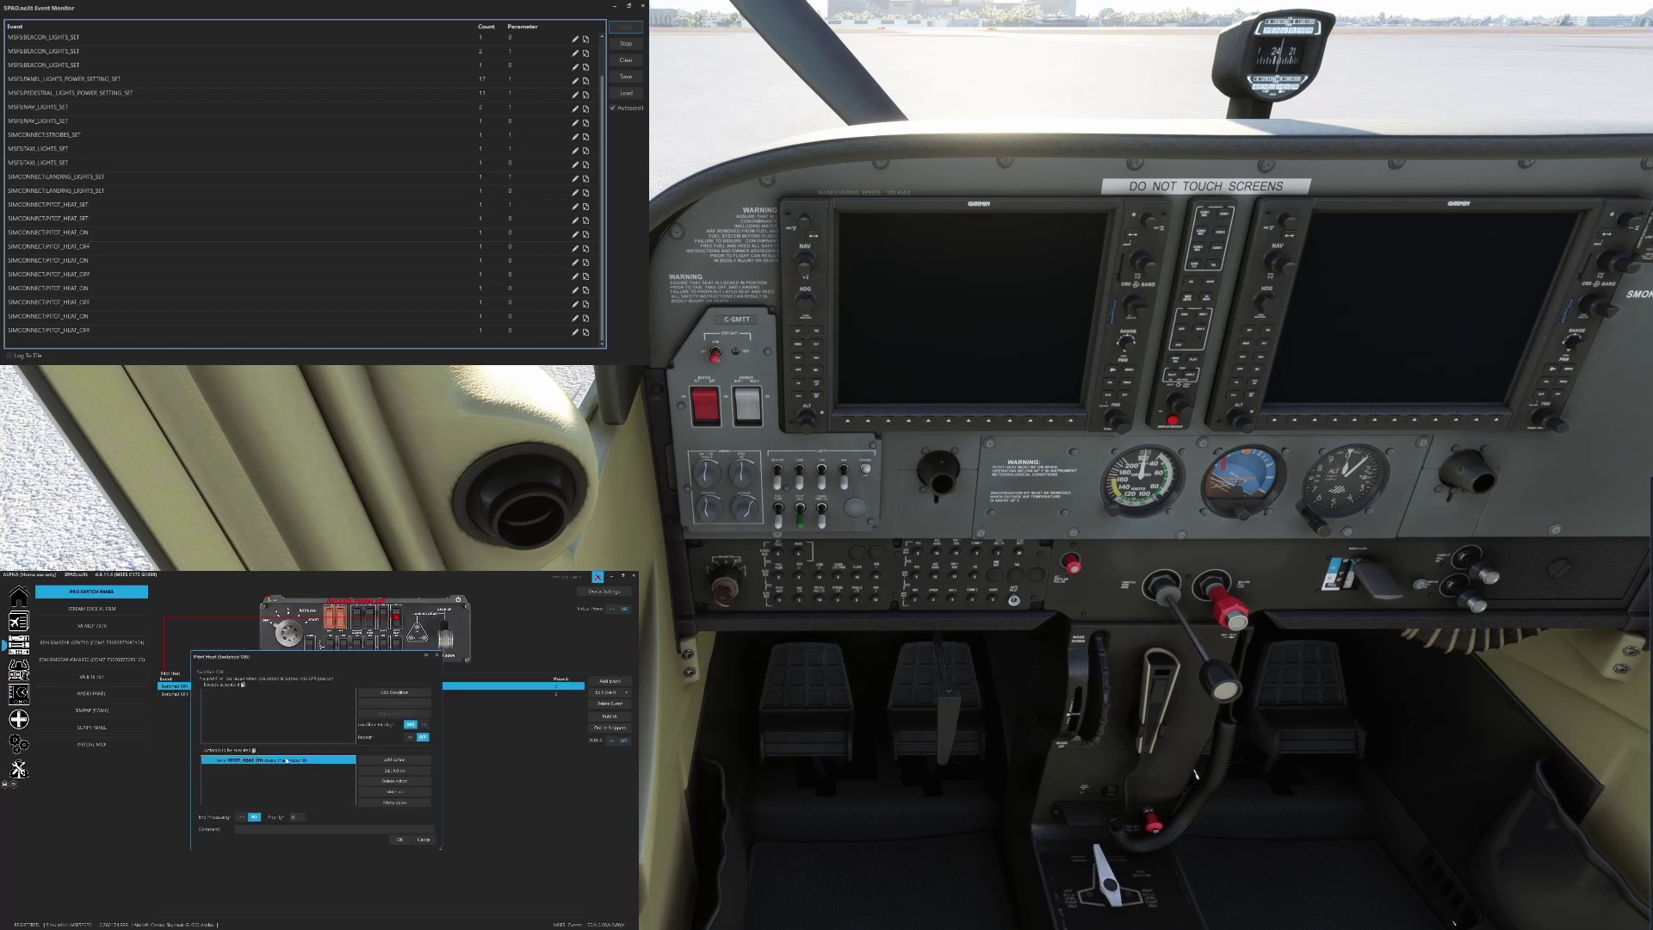
scroll(328, 736, down, 3)
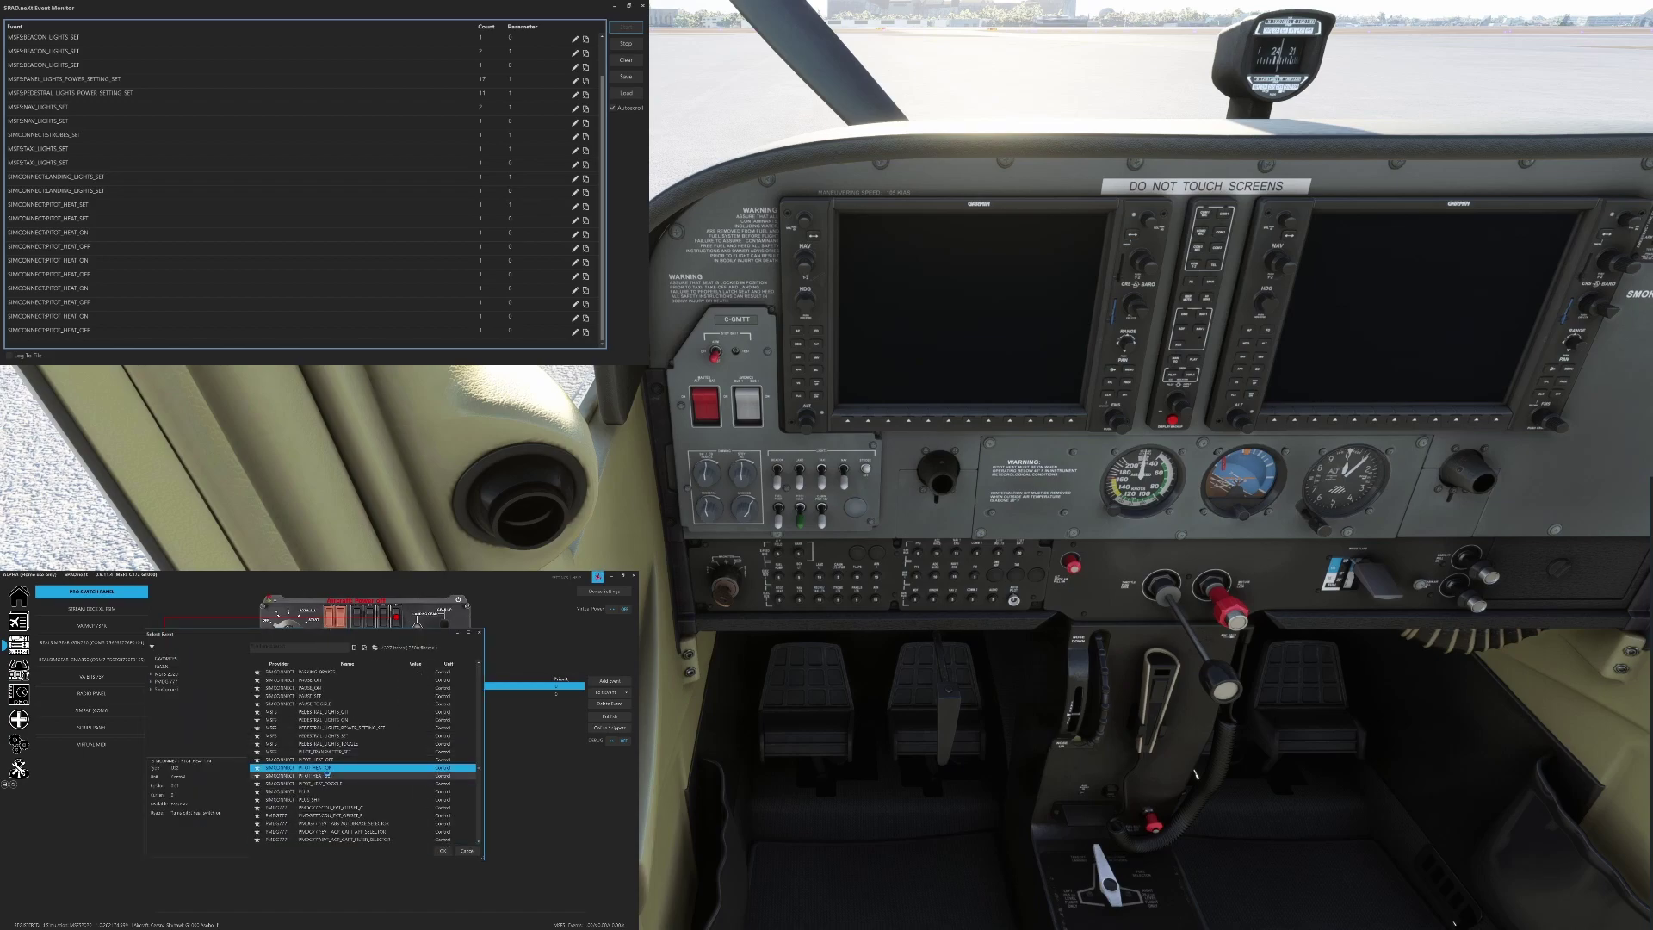
double_click(328, 776)
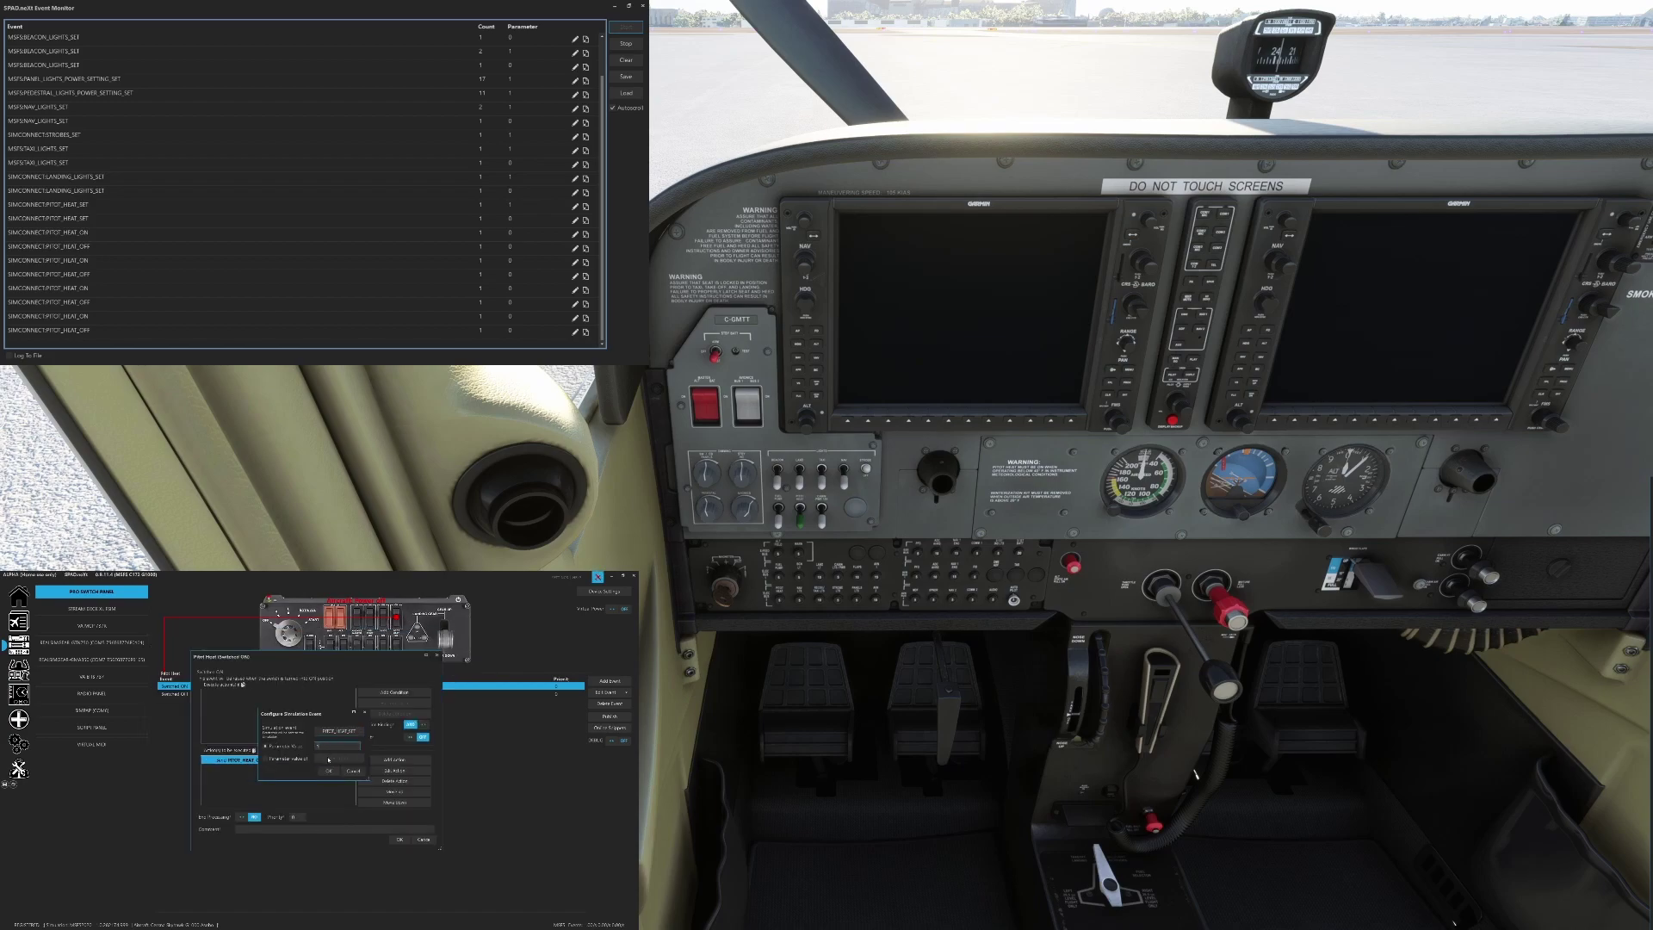
click(329, 771)
click(399, 840)
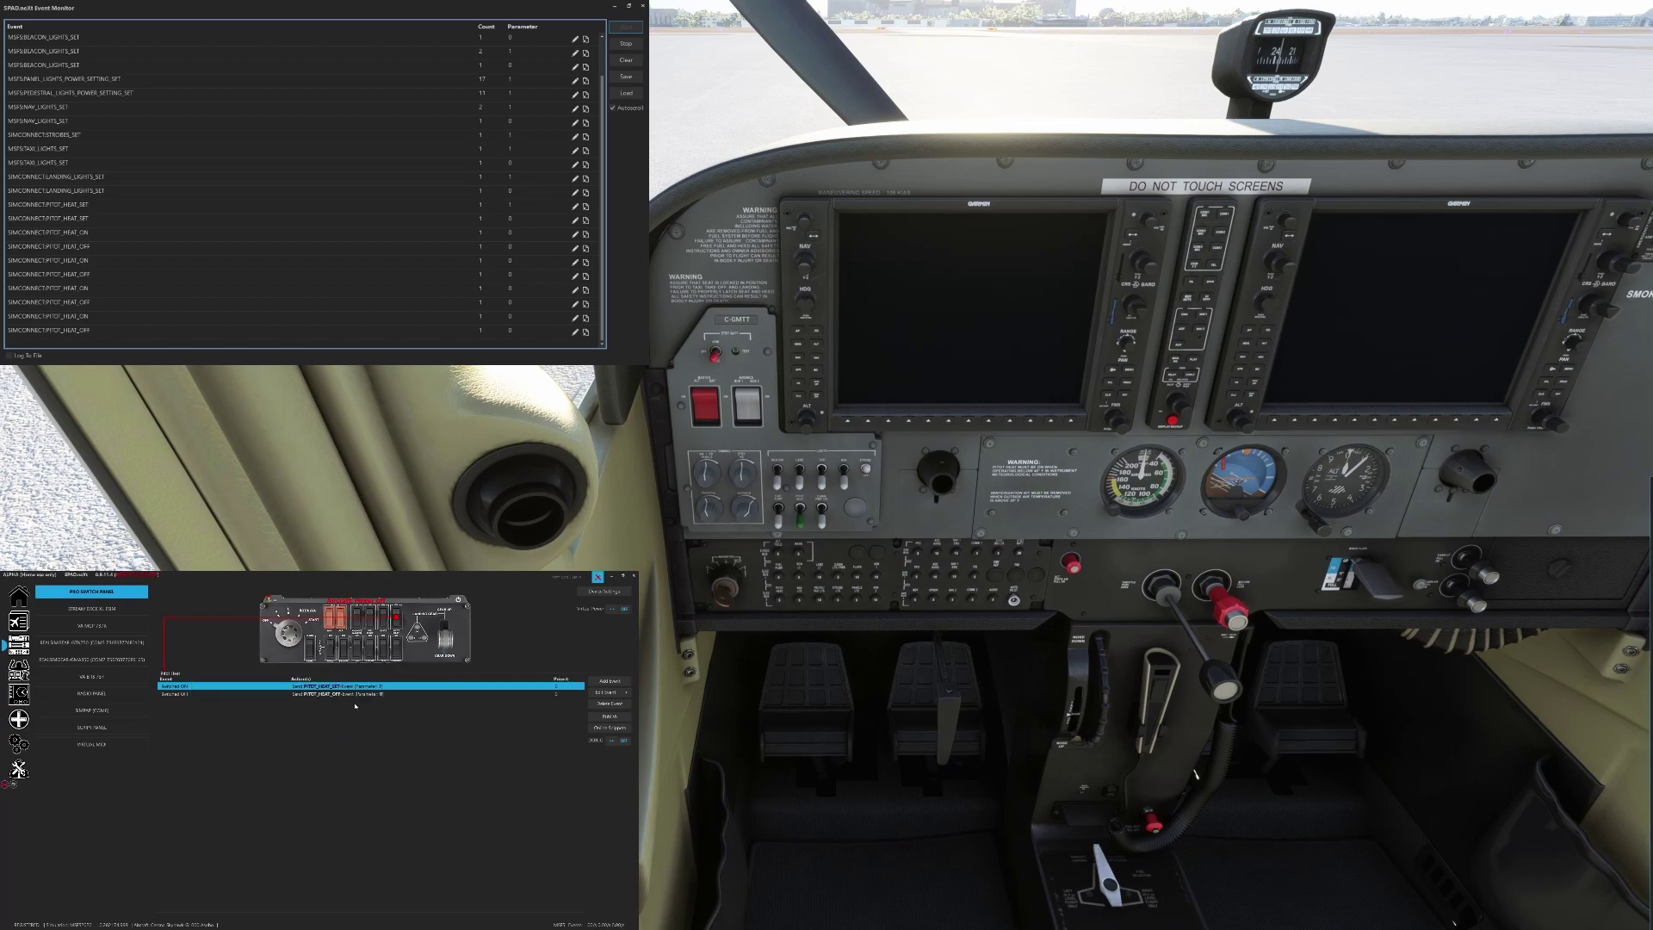
Map the Pitot Heat Switched OFF event to PITOT_HEAT_SET with parameter 0, and save the profile
double_click(353, 694)
double_click(304, 767)
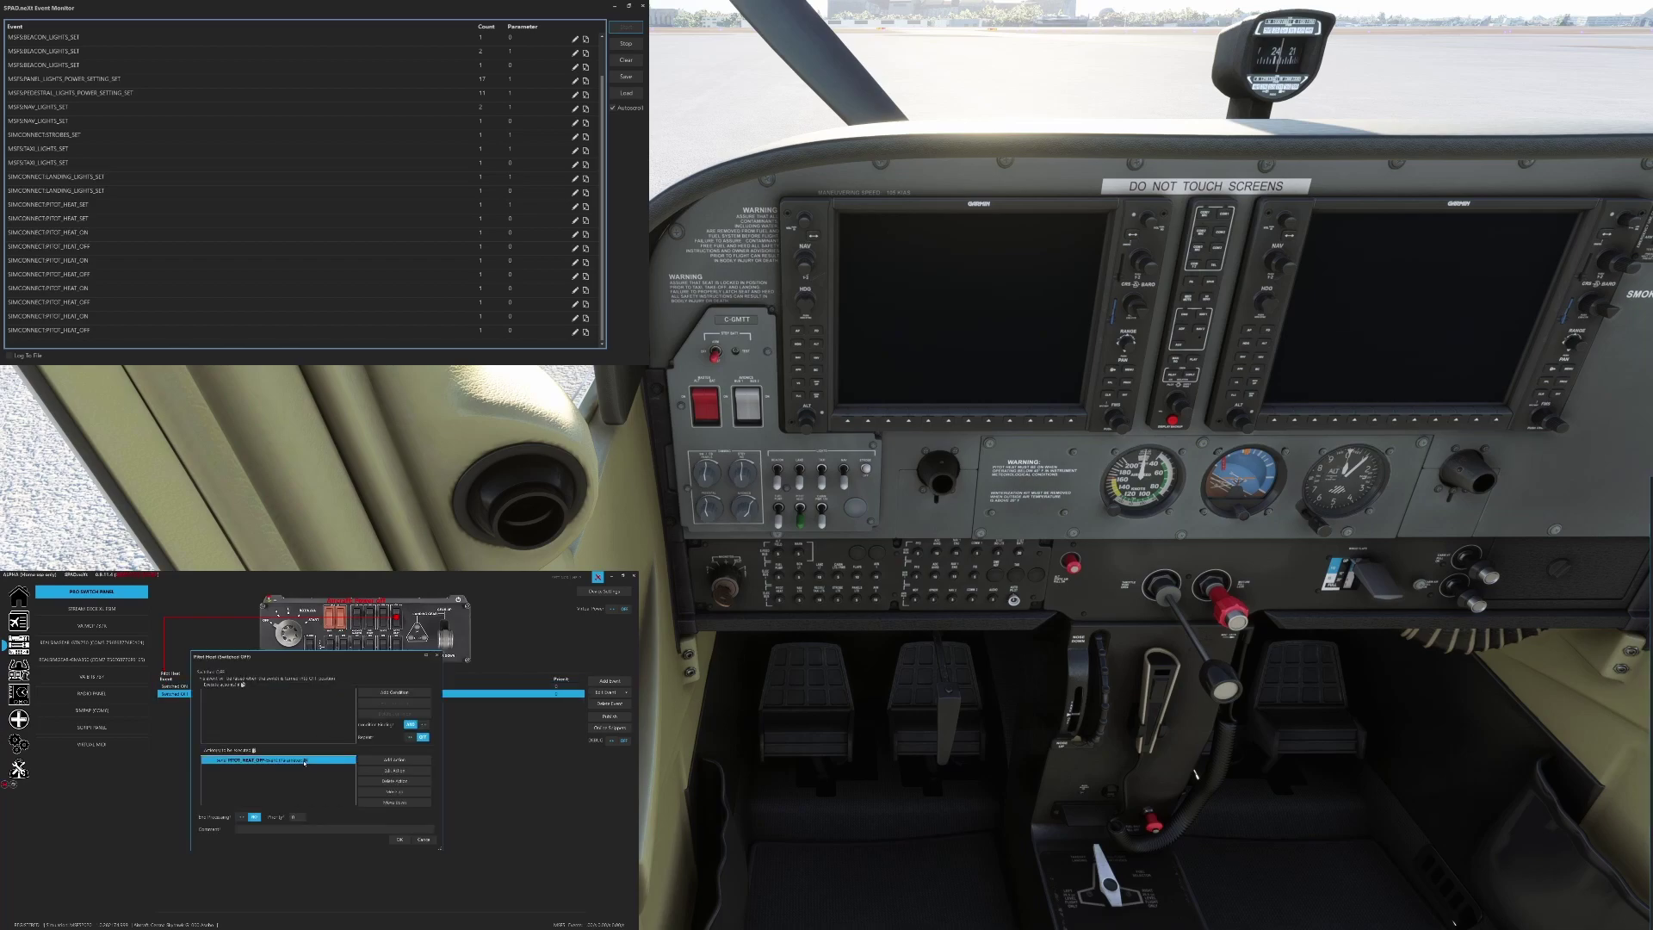
click(340, 731)
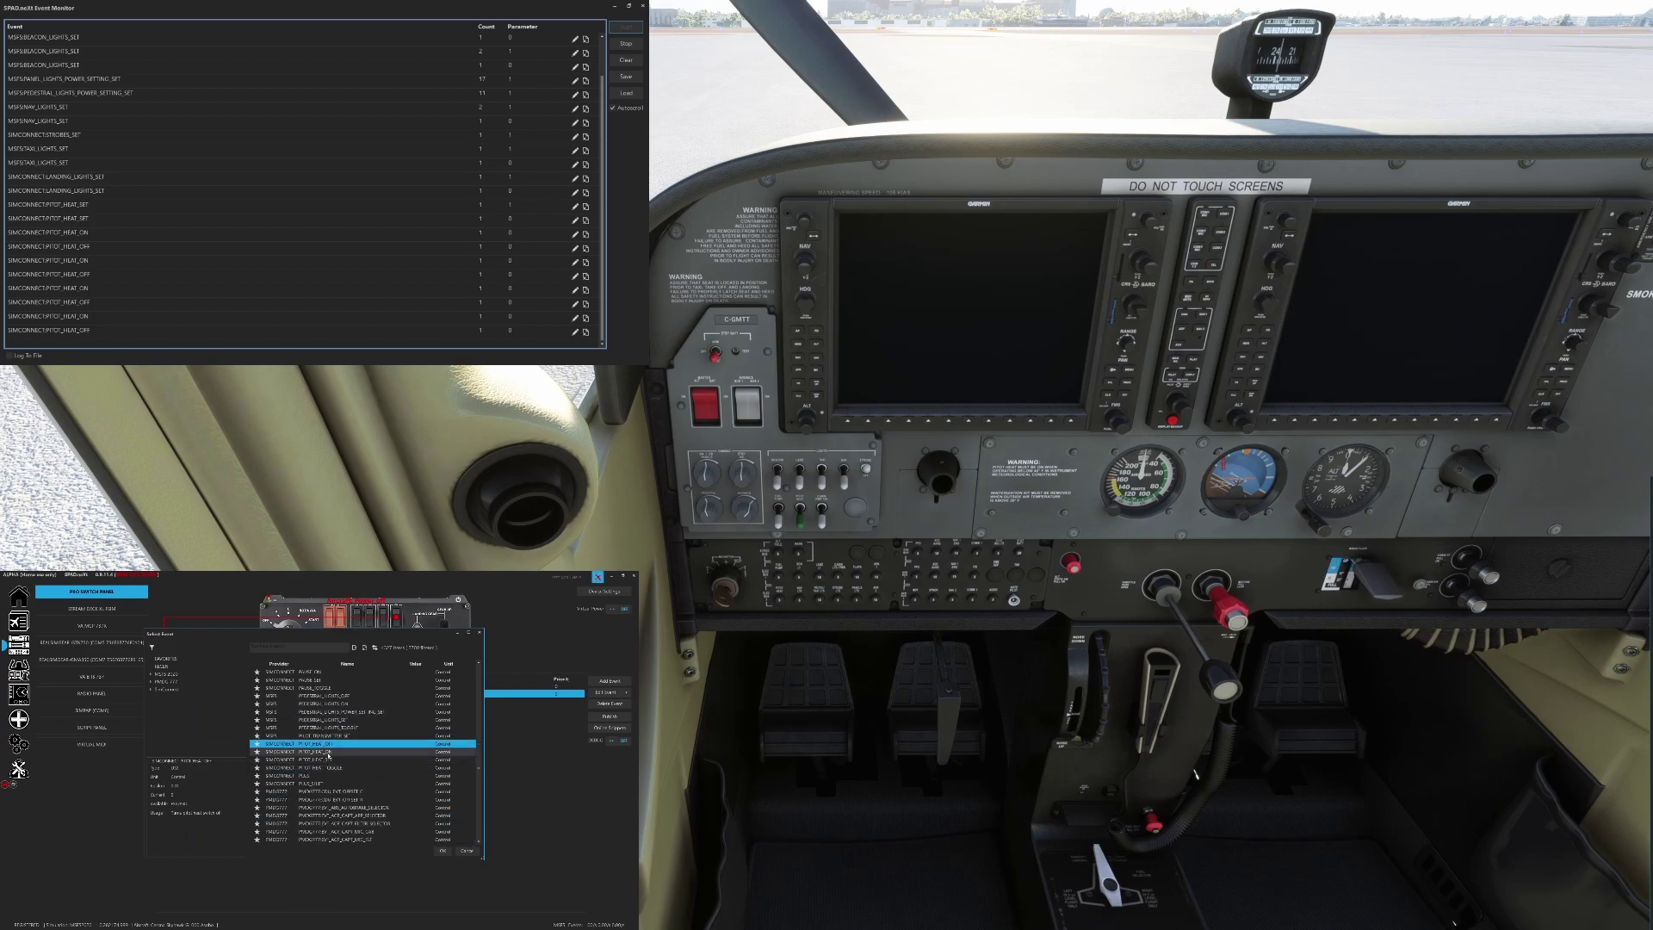
double_click(330, 759)
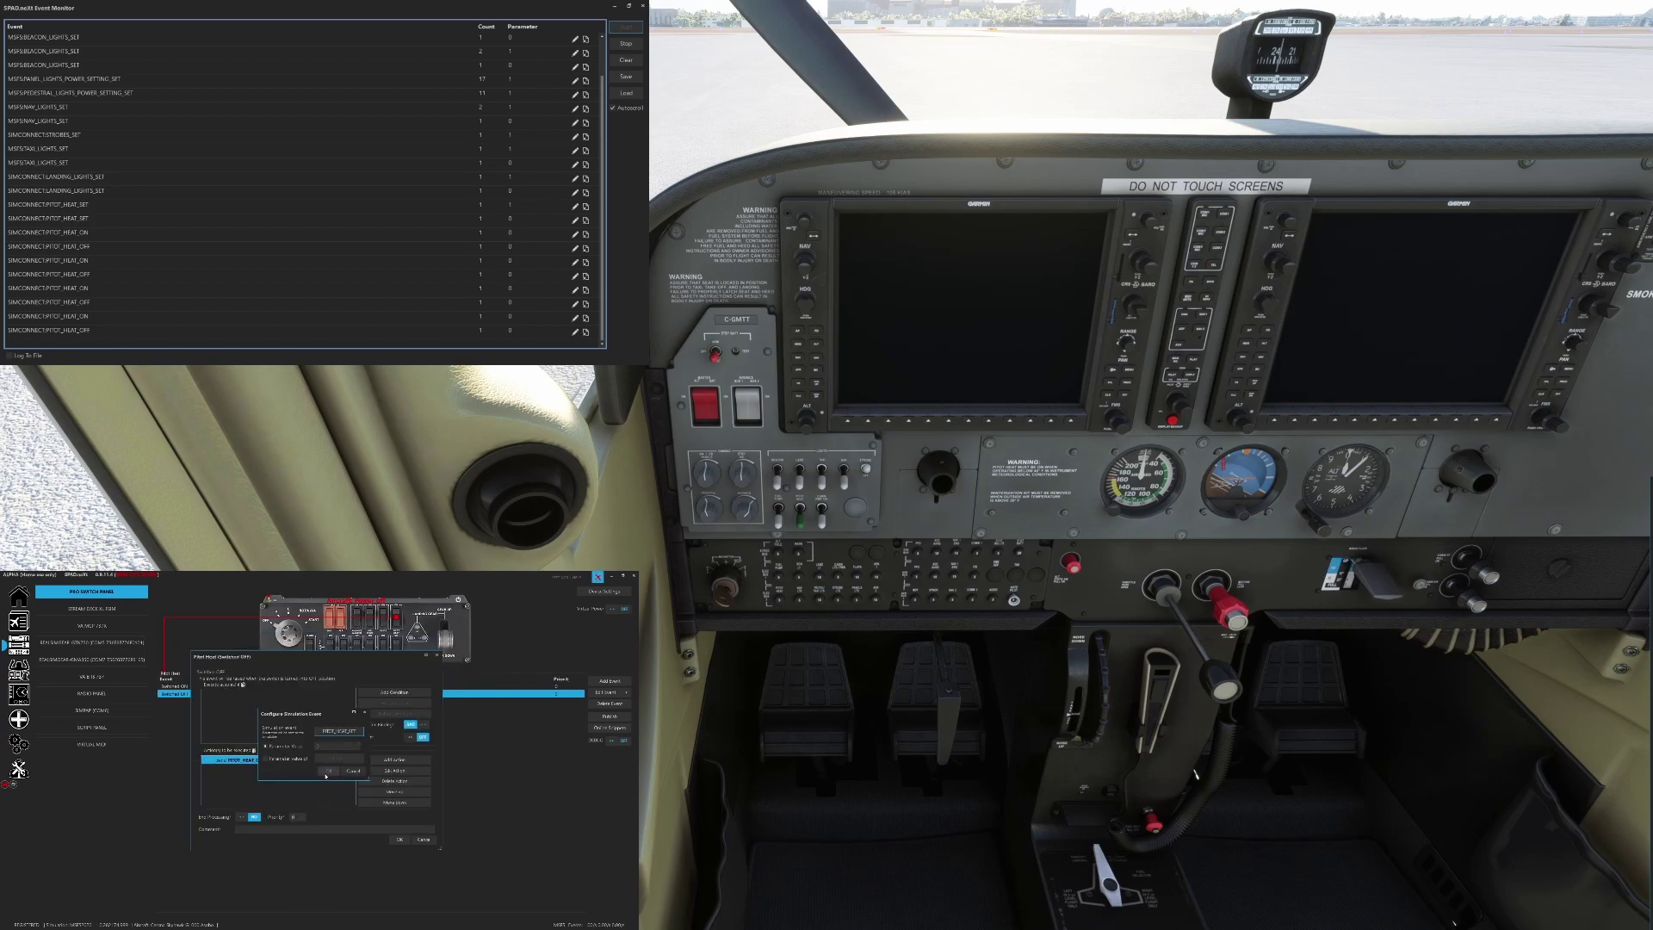
click(328, 771)
click(400, 839)
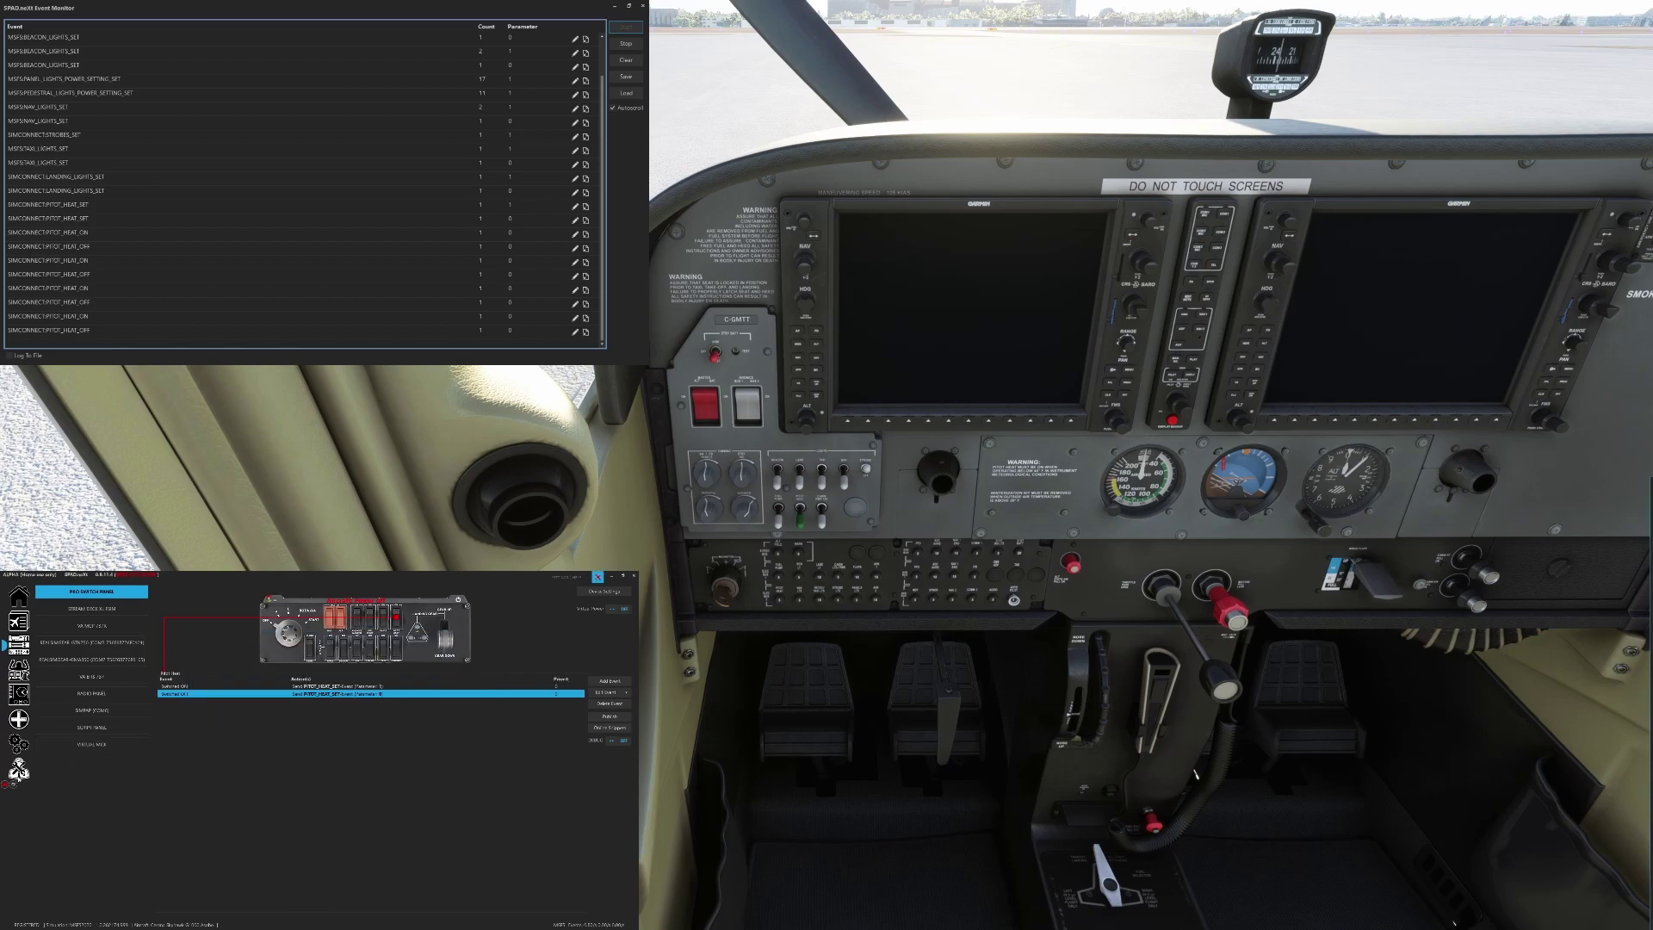
click(18, 768)
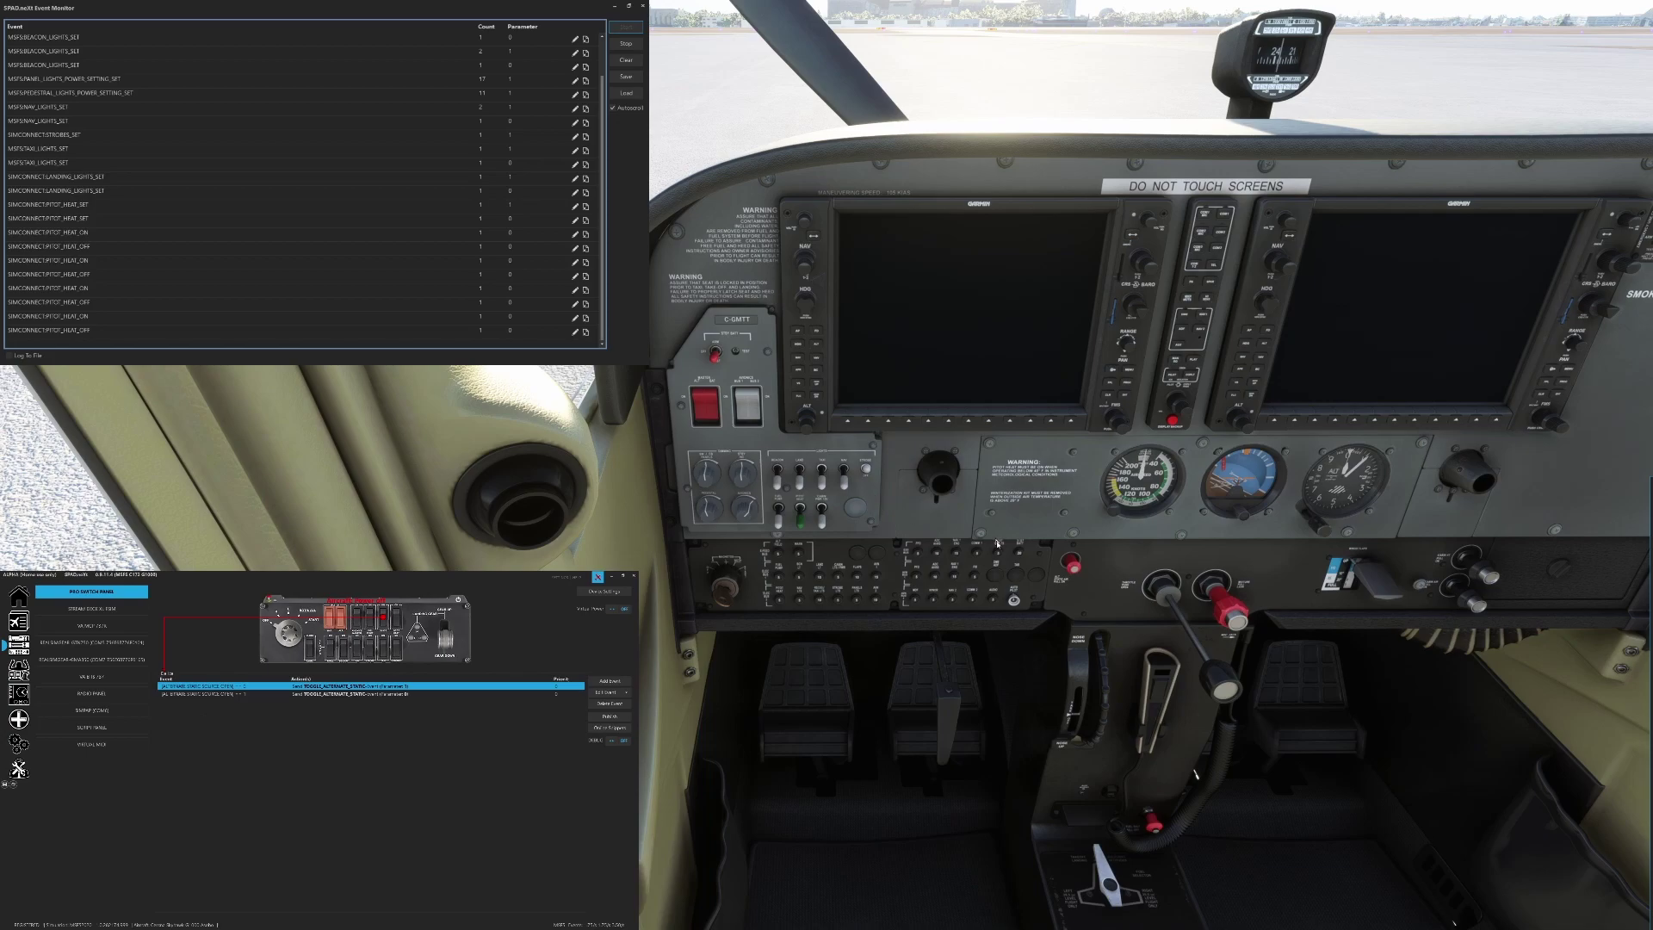
Toggle the alternate static knob in MSFS several times to log its events
click(1074, 567)
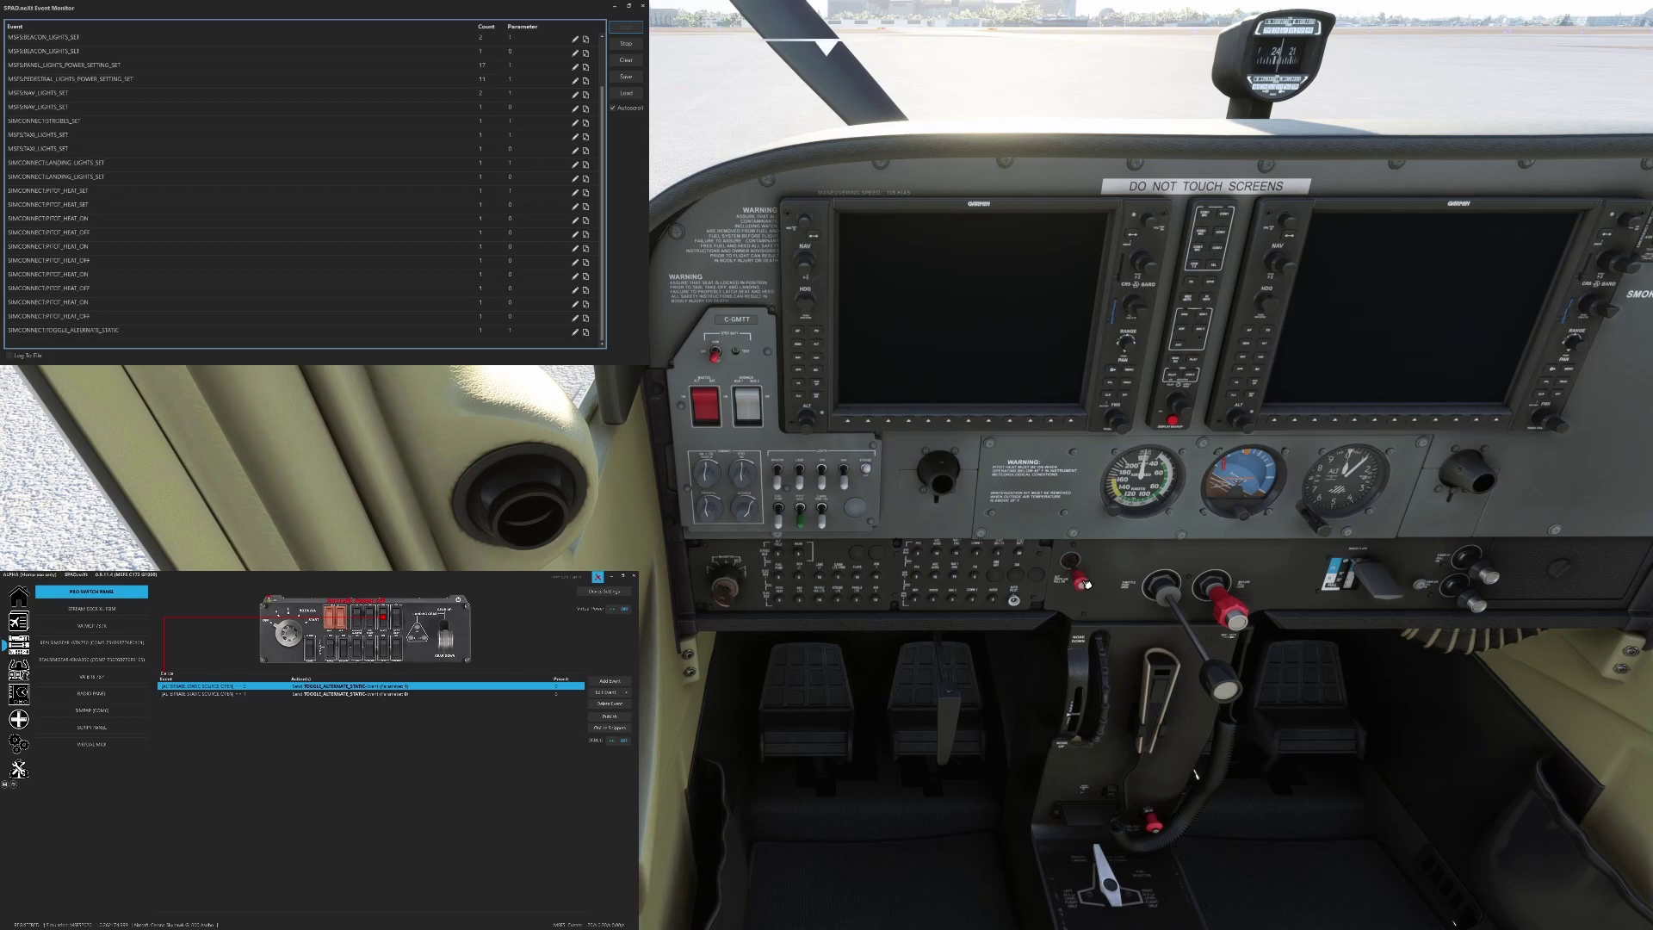
click(1082, 581)
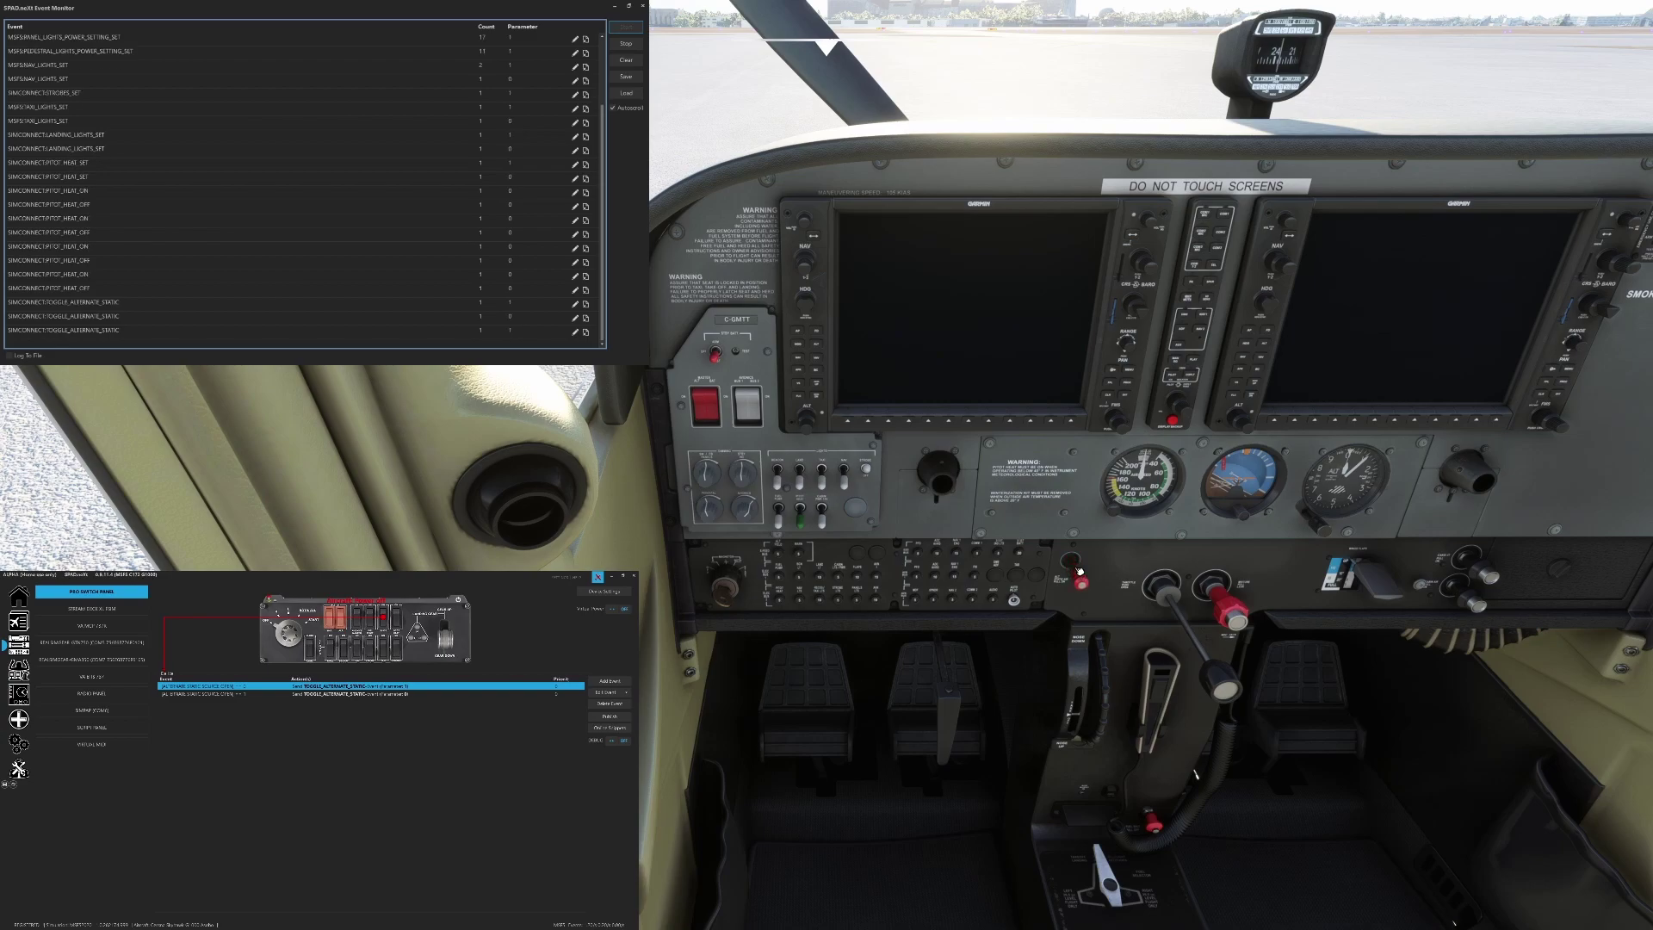
click(1081, 572)
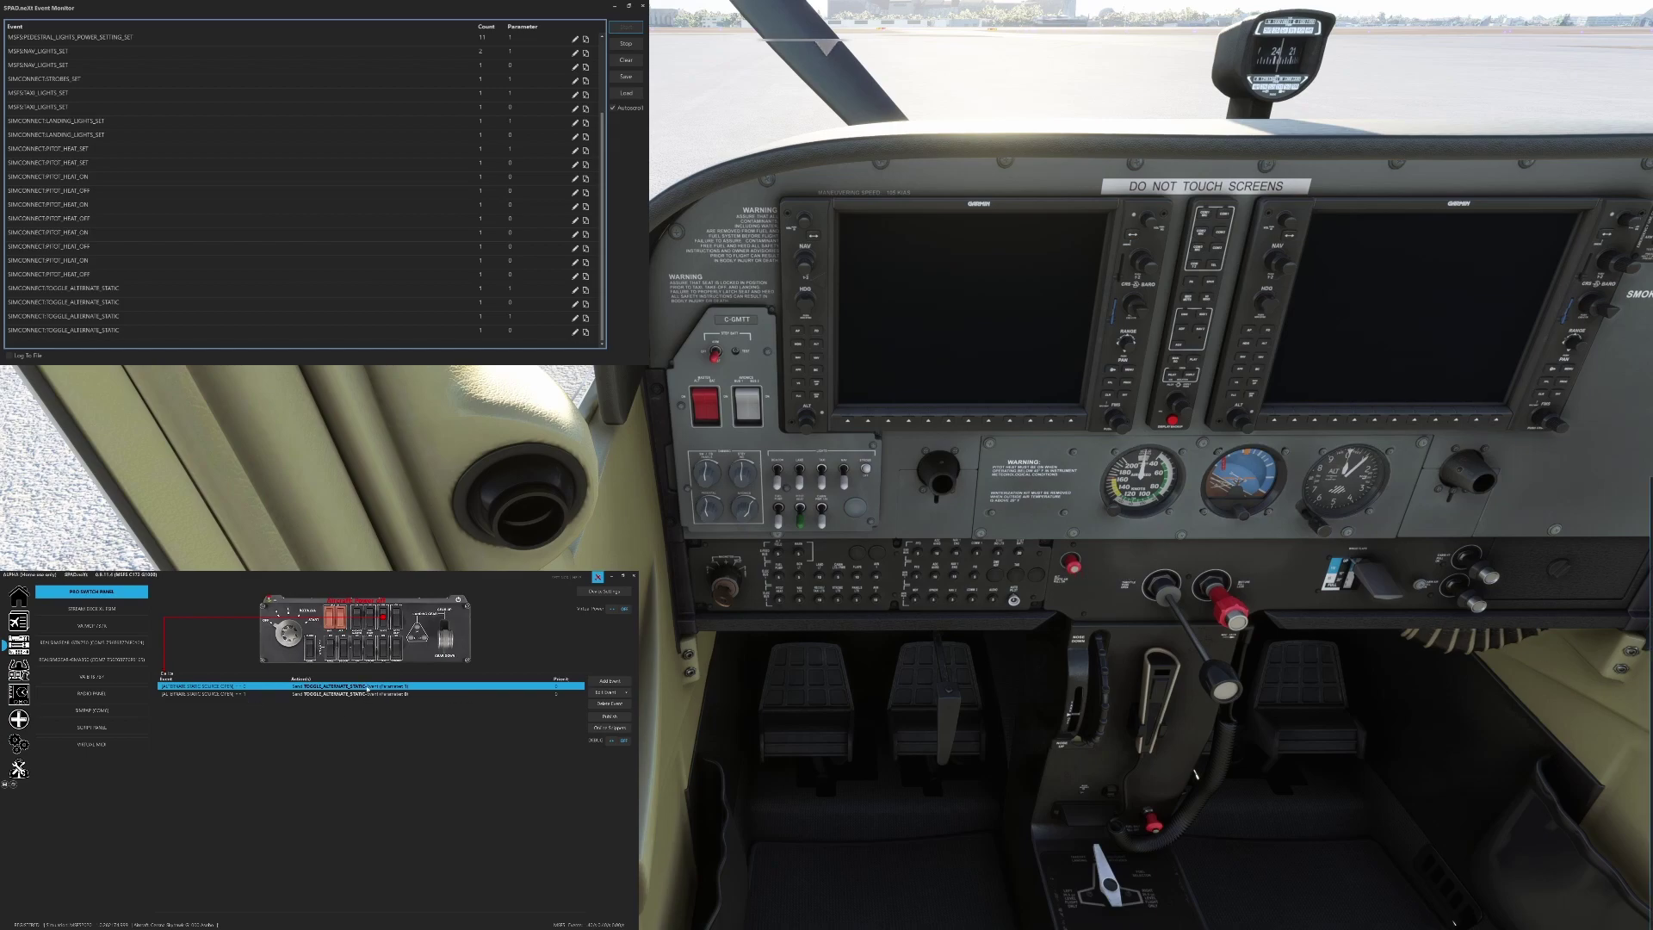
Open the alternate static Switched ON mapping's condition and bring up the data-definition list
double_click(285, 687)
double_click(280, 695)
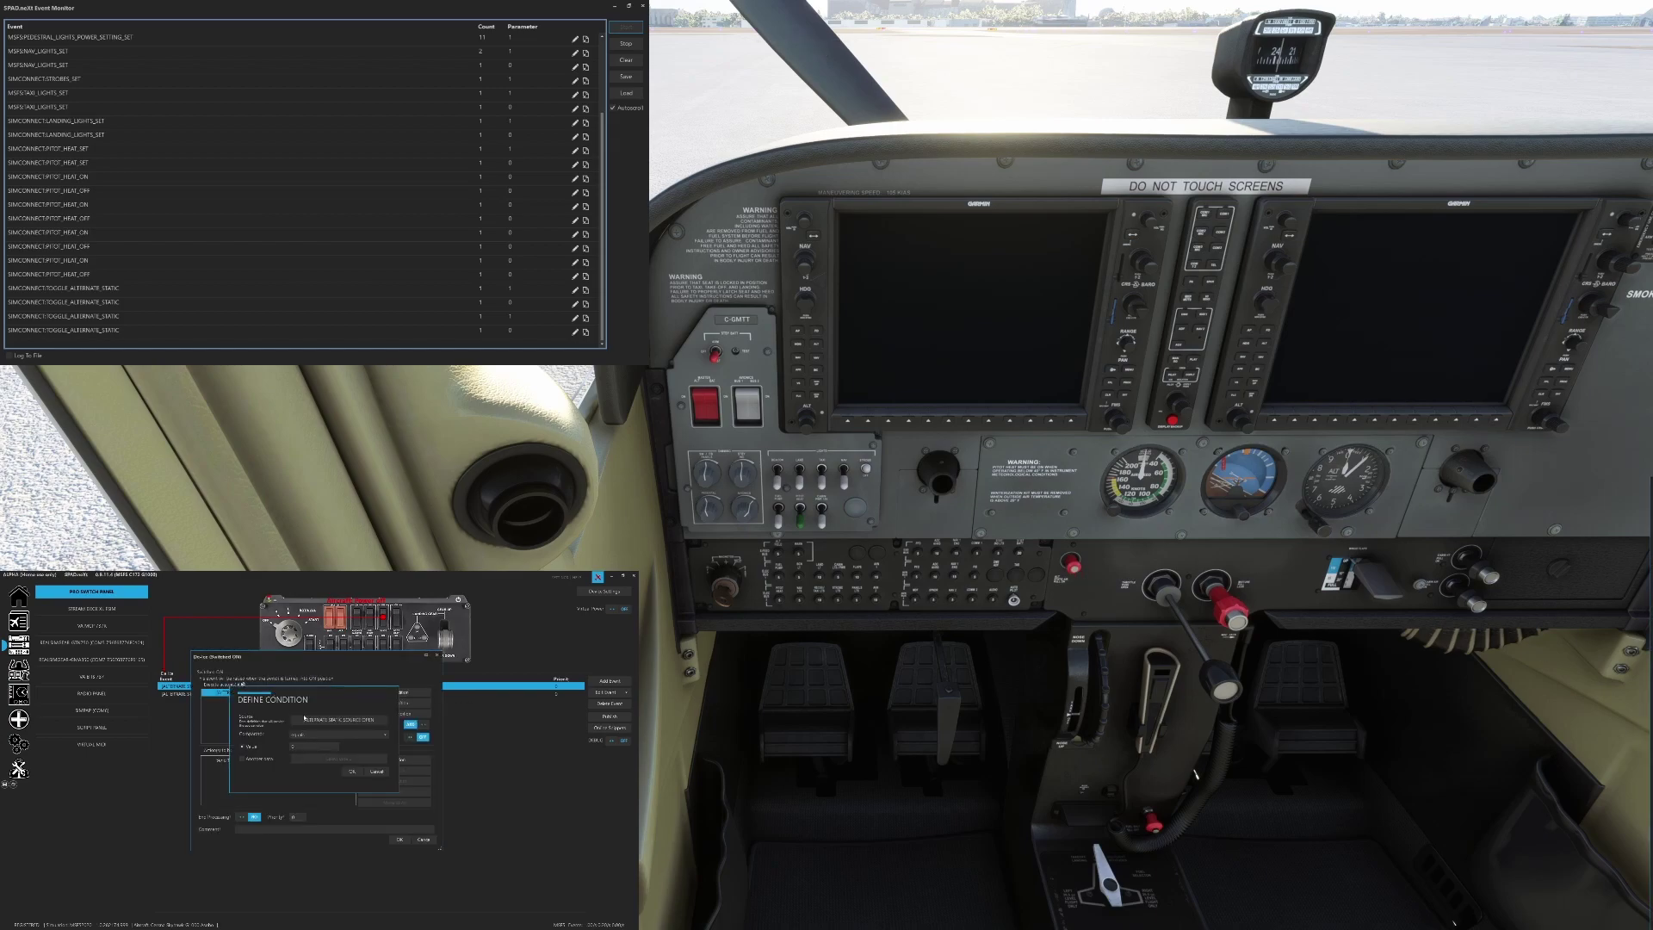
click(317, 717)
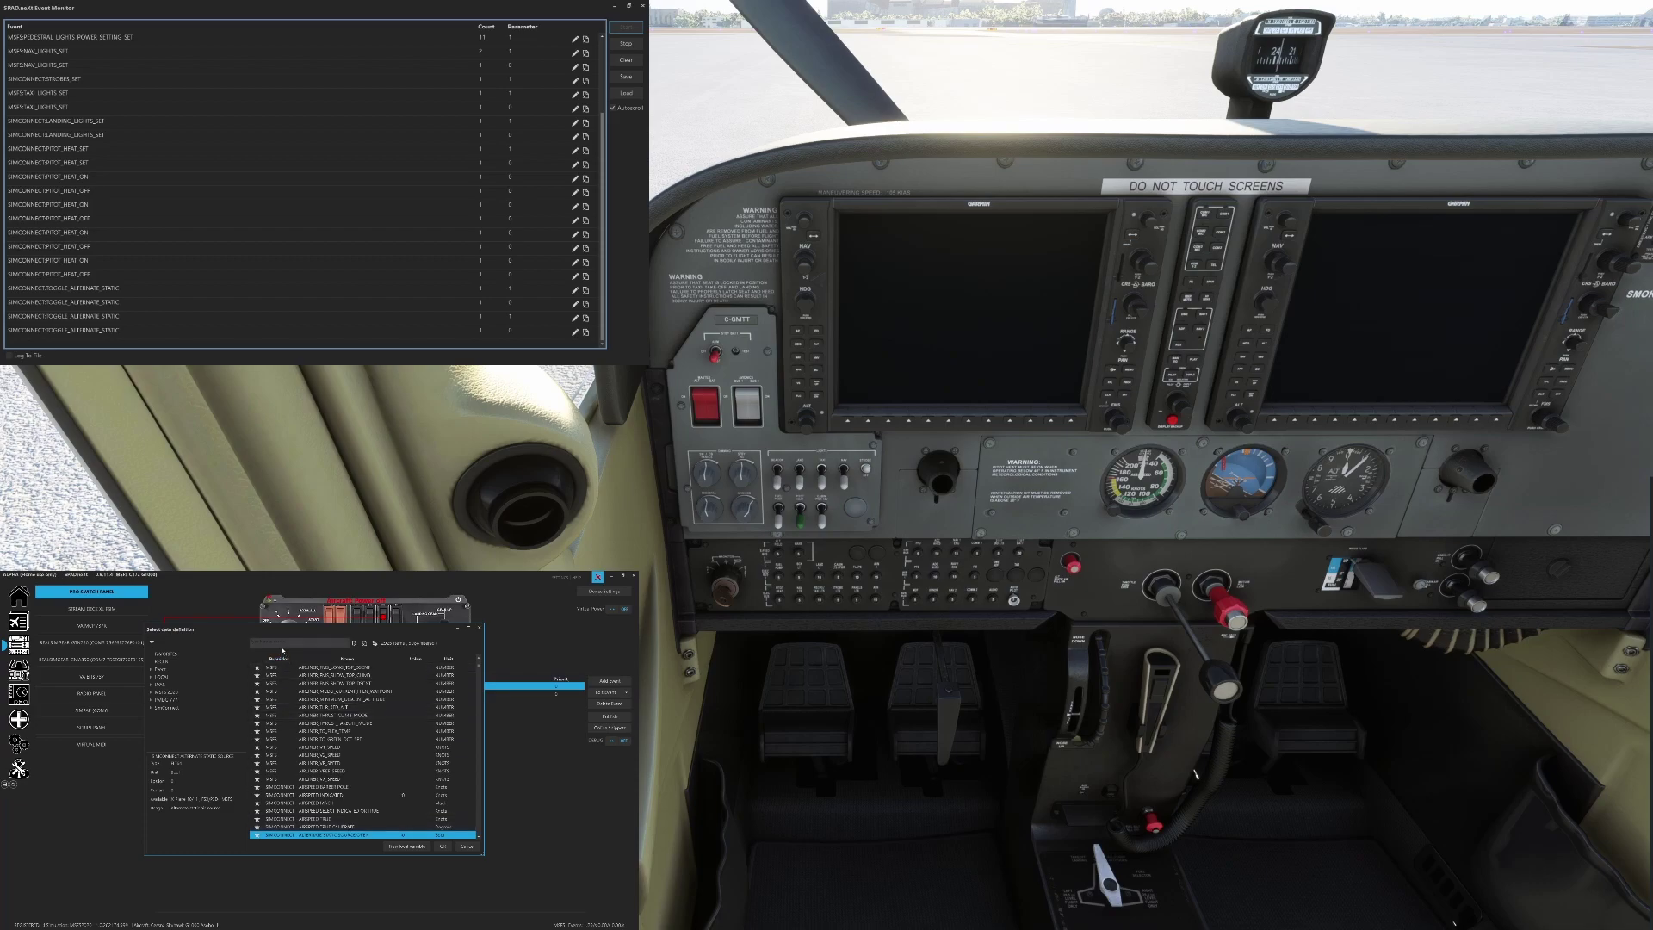
Add a condition on ALTERNATE STATIC SOURCE OPEN, found by searching 'alte'
click(465, 846)
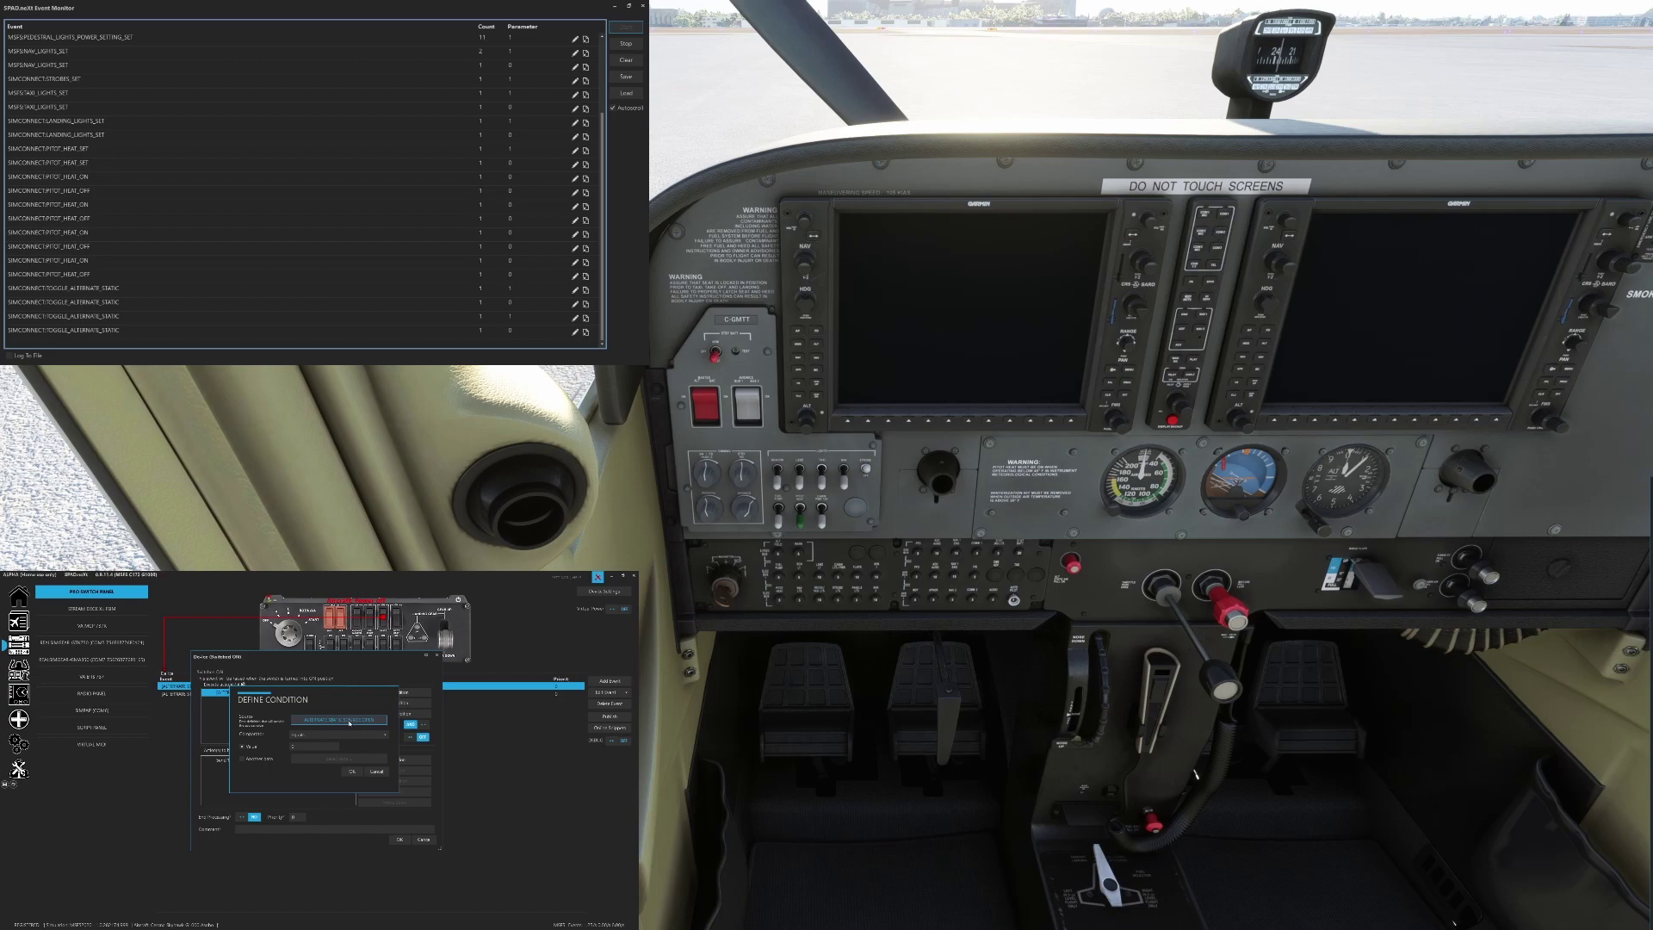
click(352, 771)
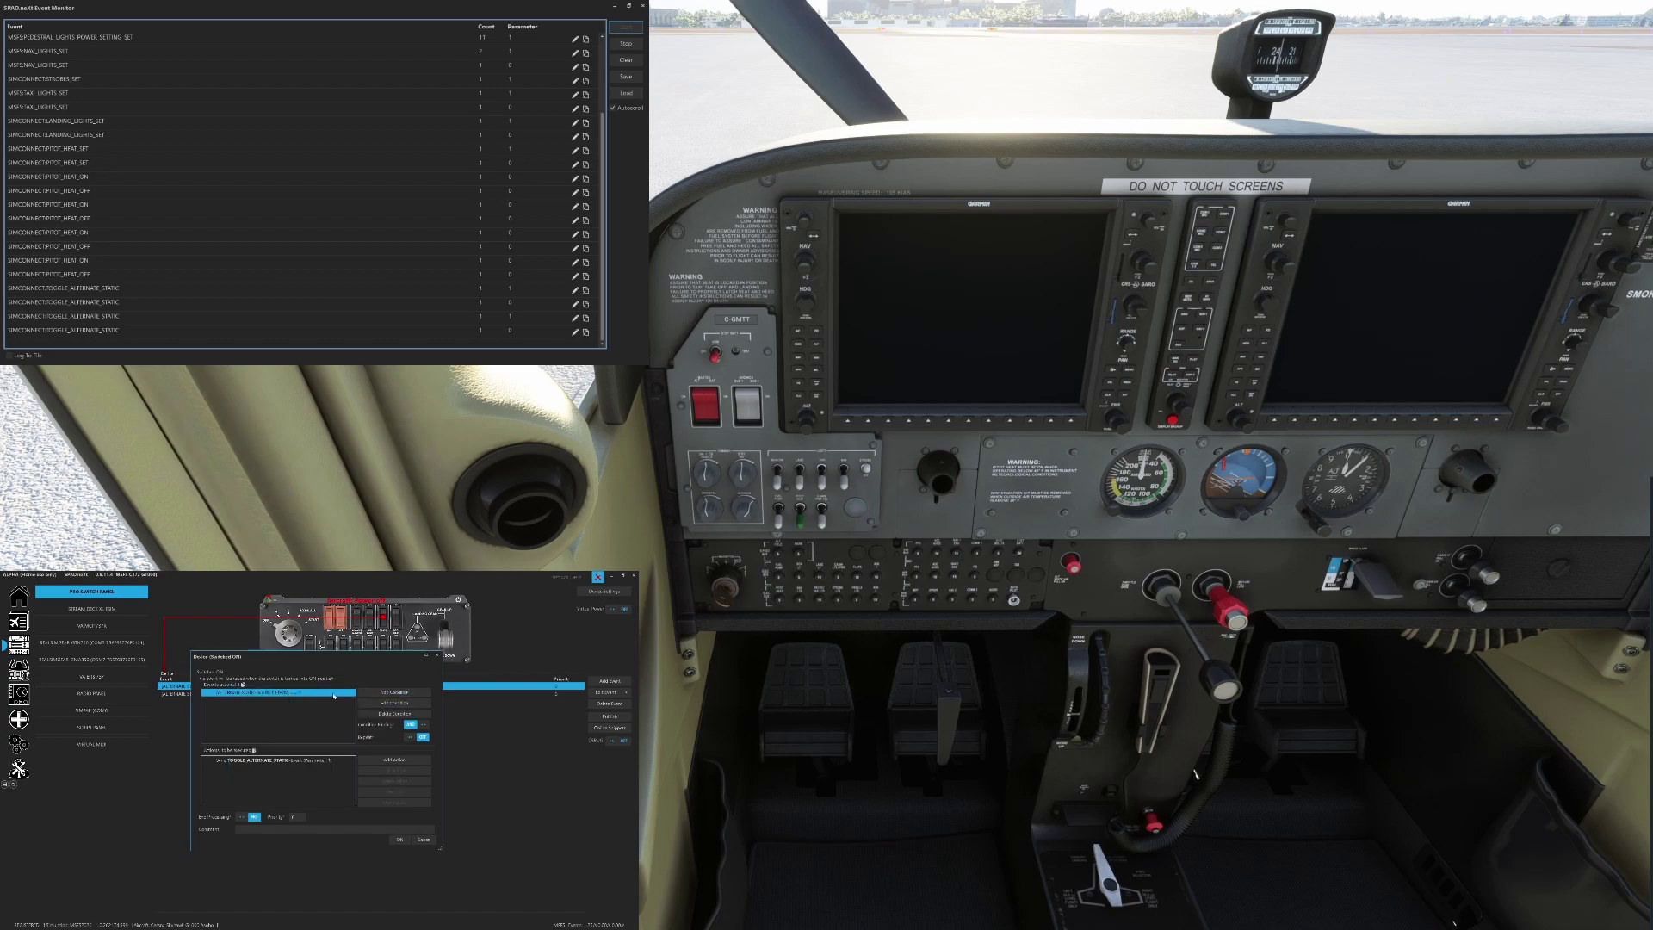
click(367, 693)
click(361, 720)
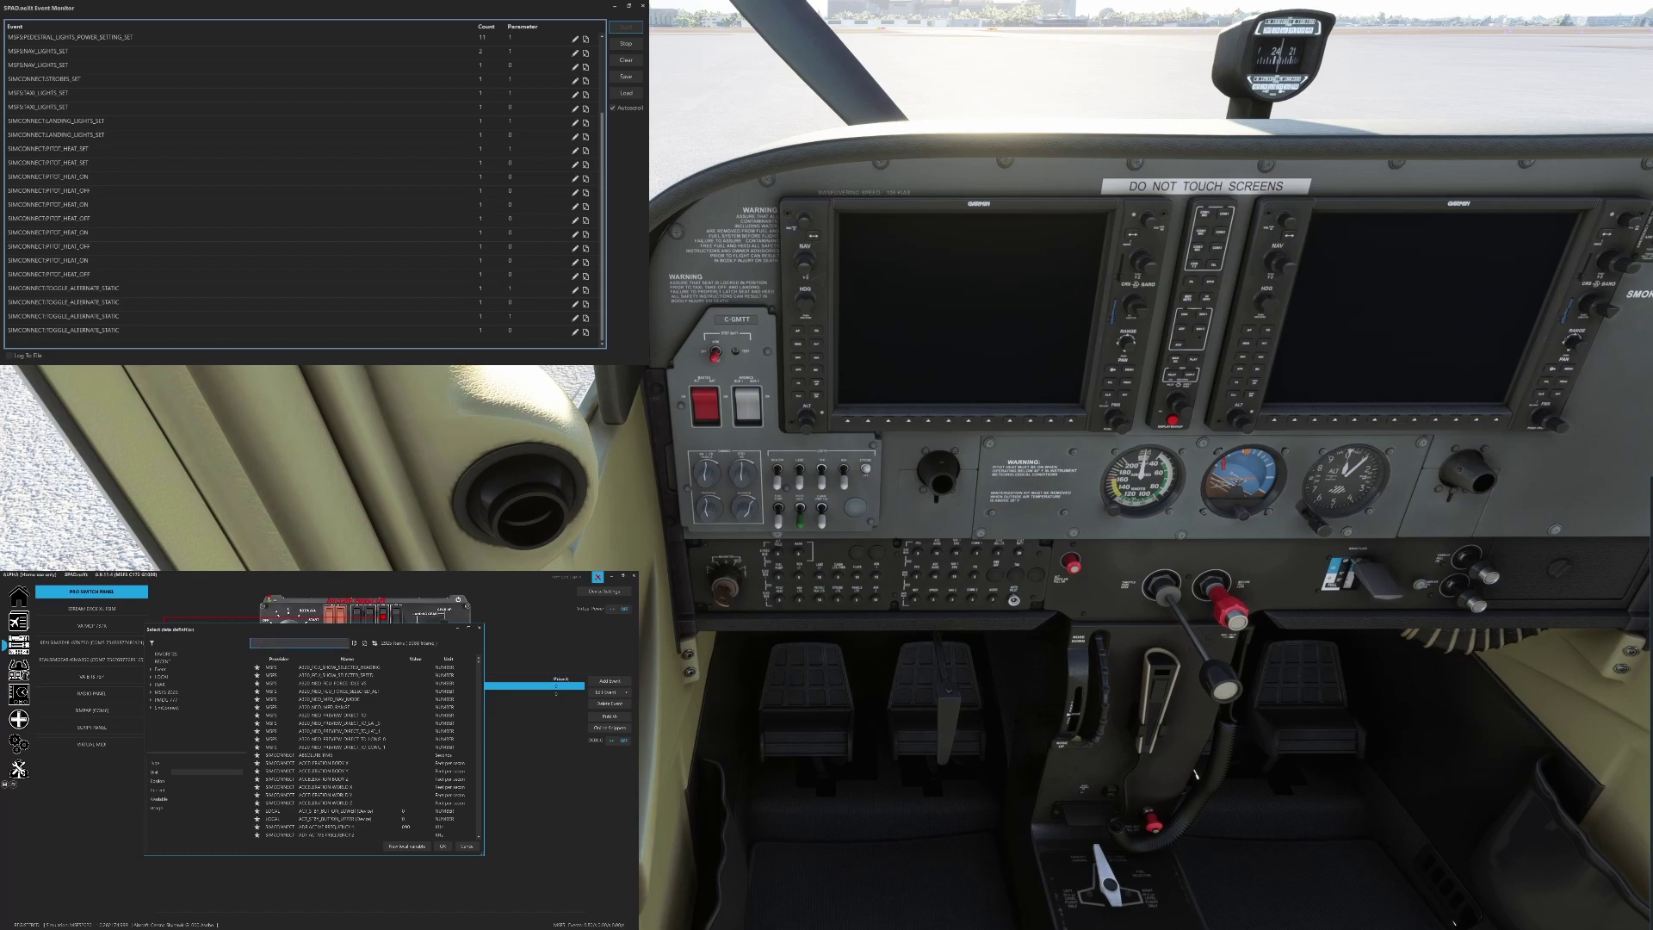
text(alte)
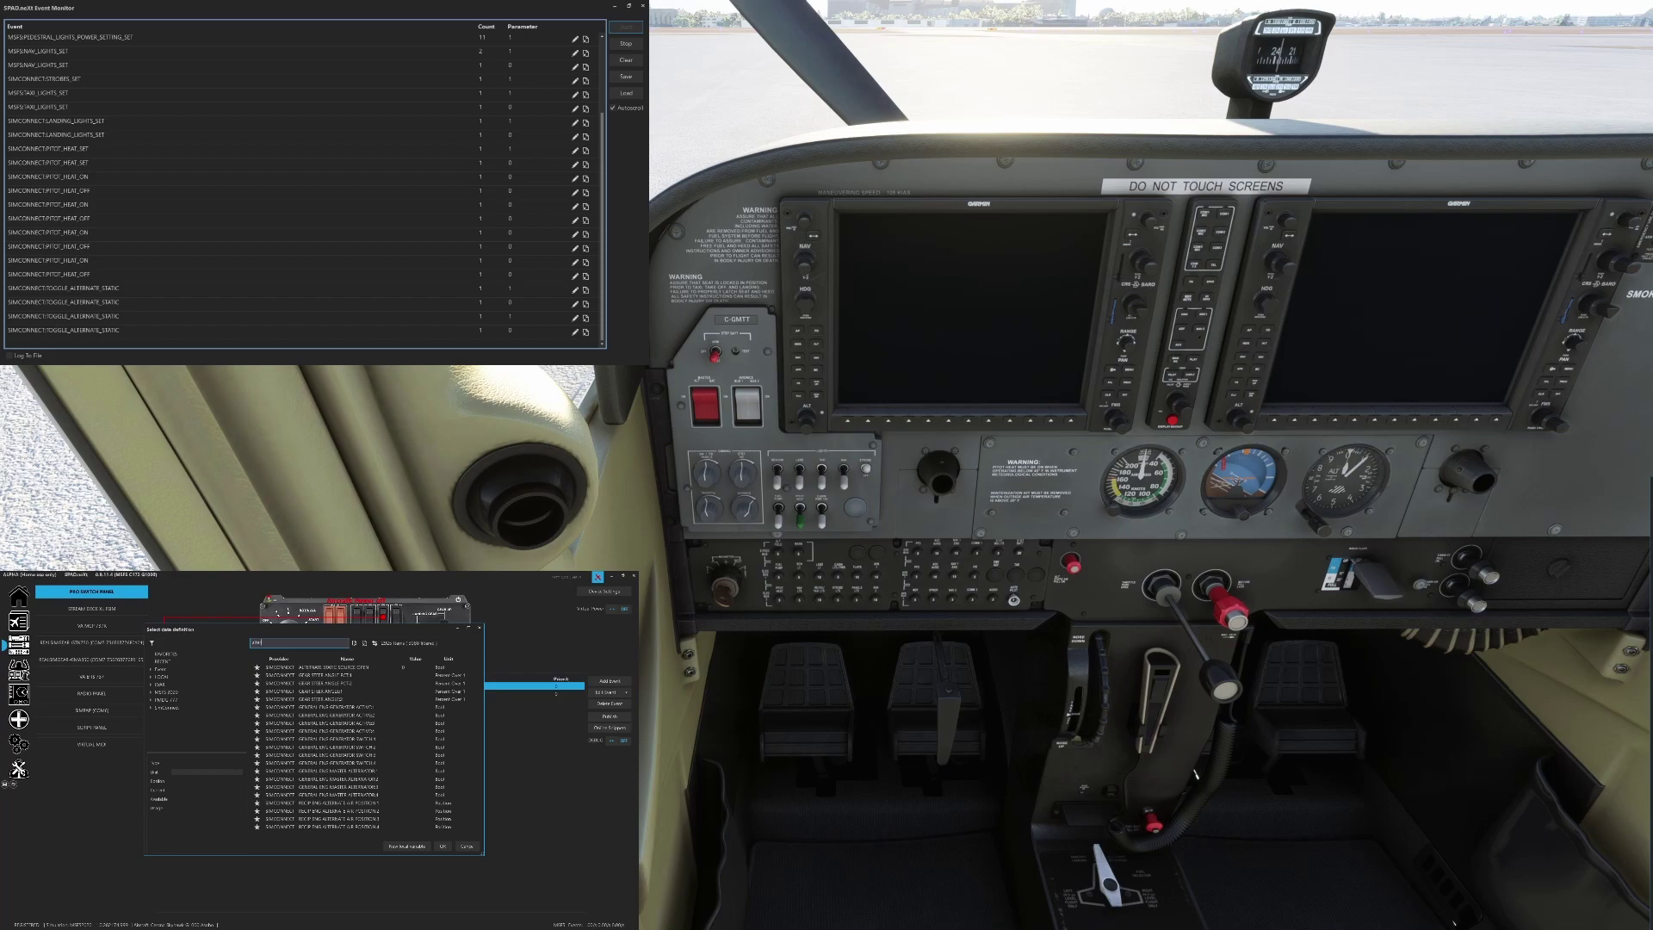
click(332, 668)
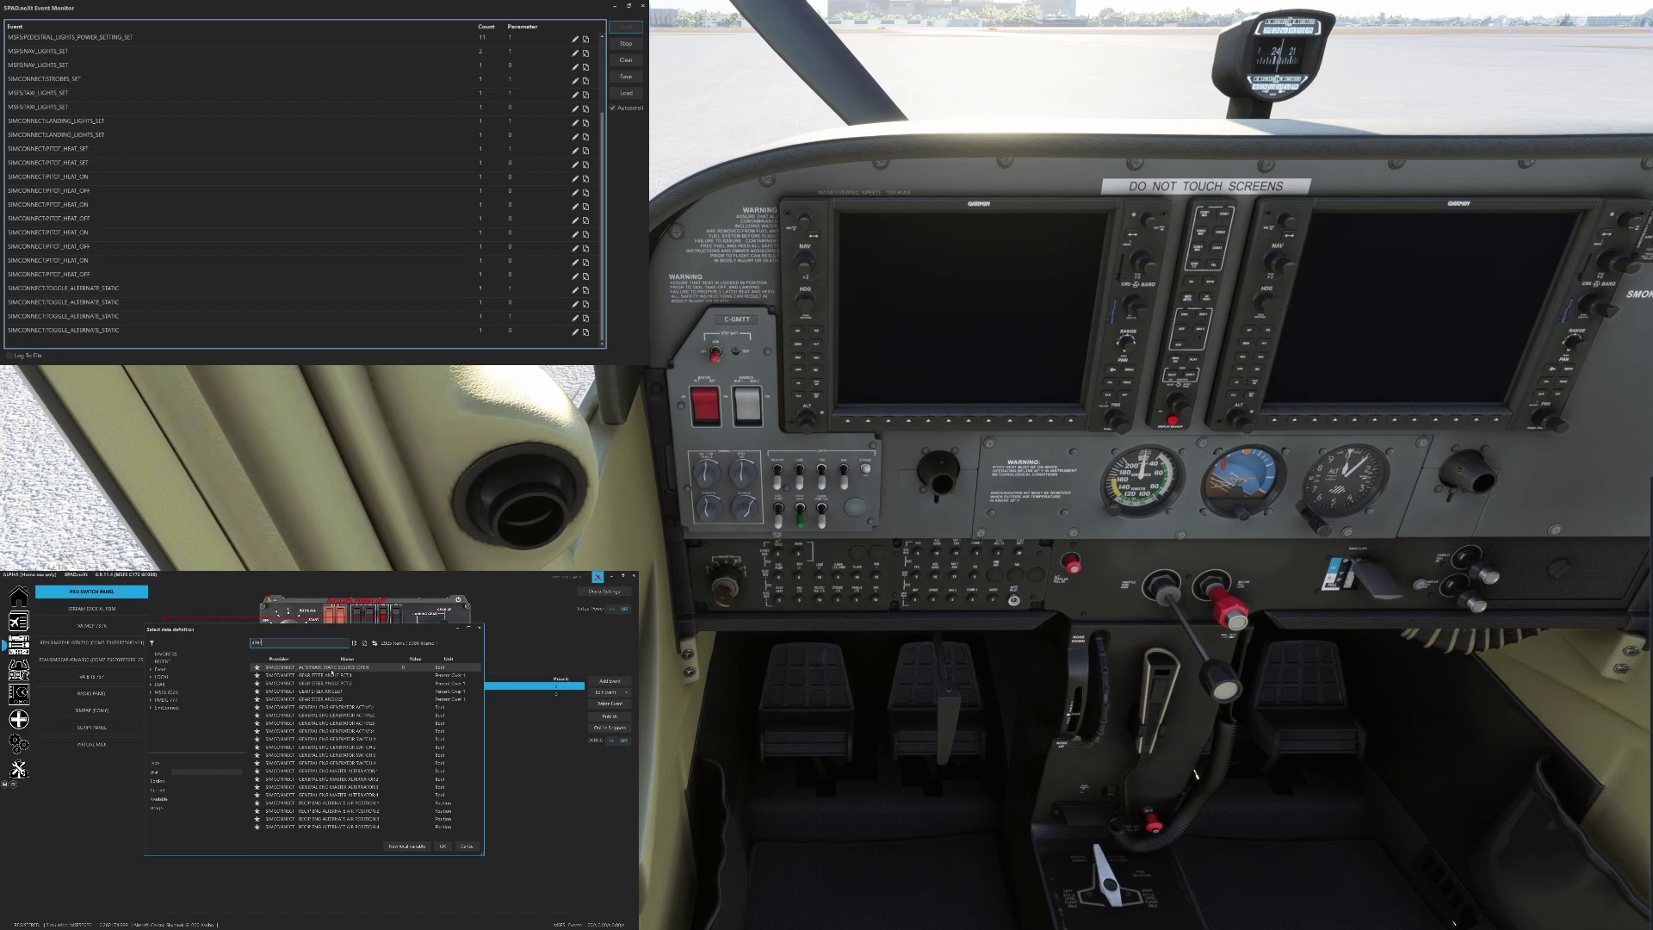
click(465, 847)
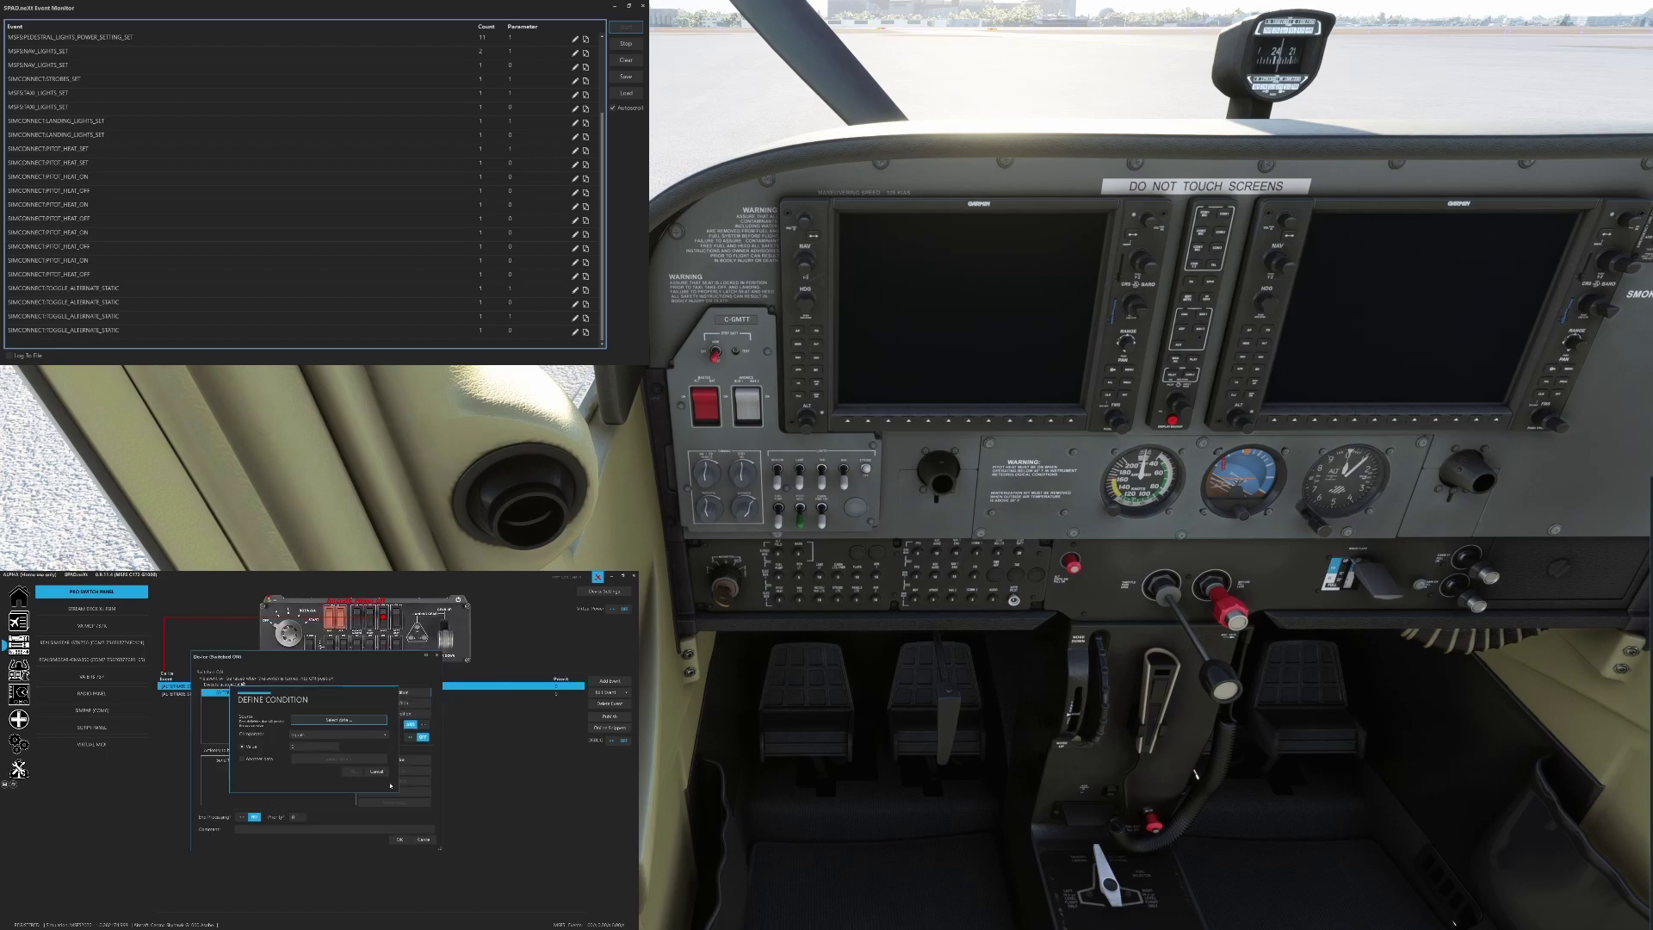
click(352, 771)
Recheck the condition settings and confirm the alternate static Switched ON mapping
double_click(277, 694)
click(377, 771)
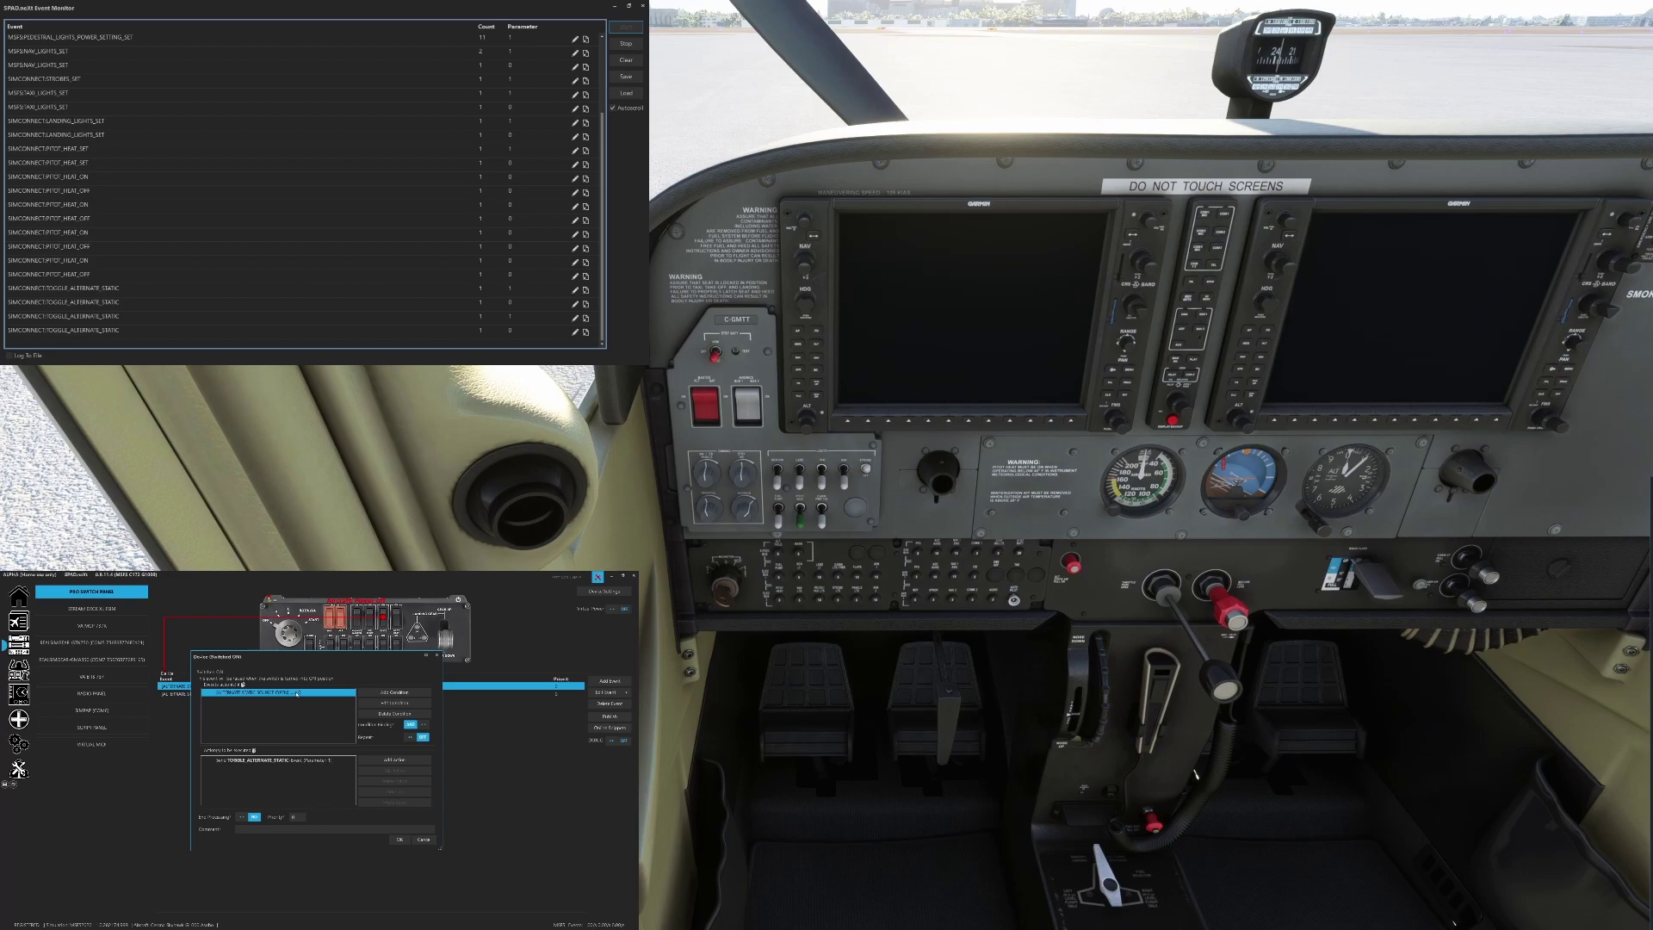
click(421, 843)
click(333, 694)
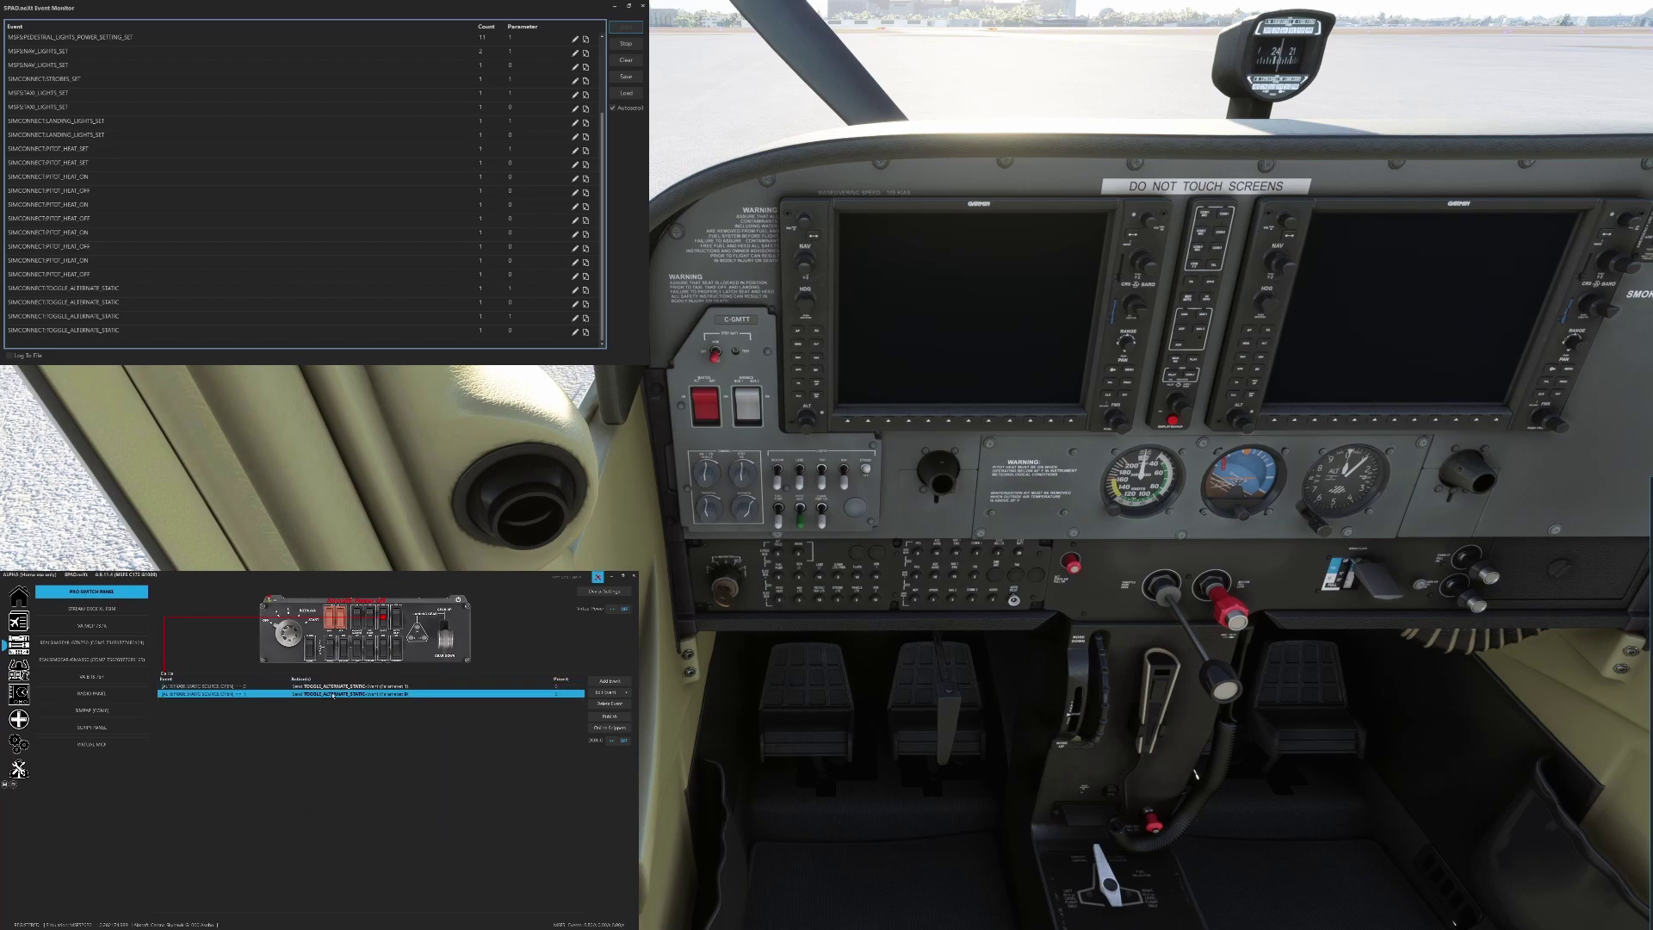
Inspect the Switched OFF mapping unchanged, retest the alternate static knob, then display the Fuel Pump mappings
double_click(333, 694)
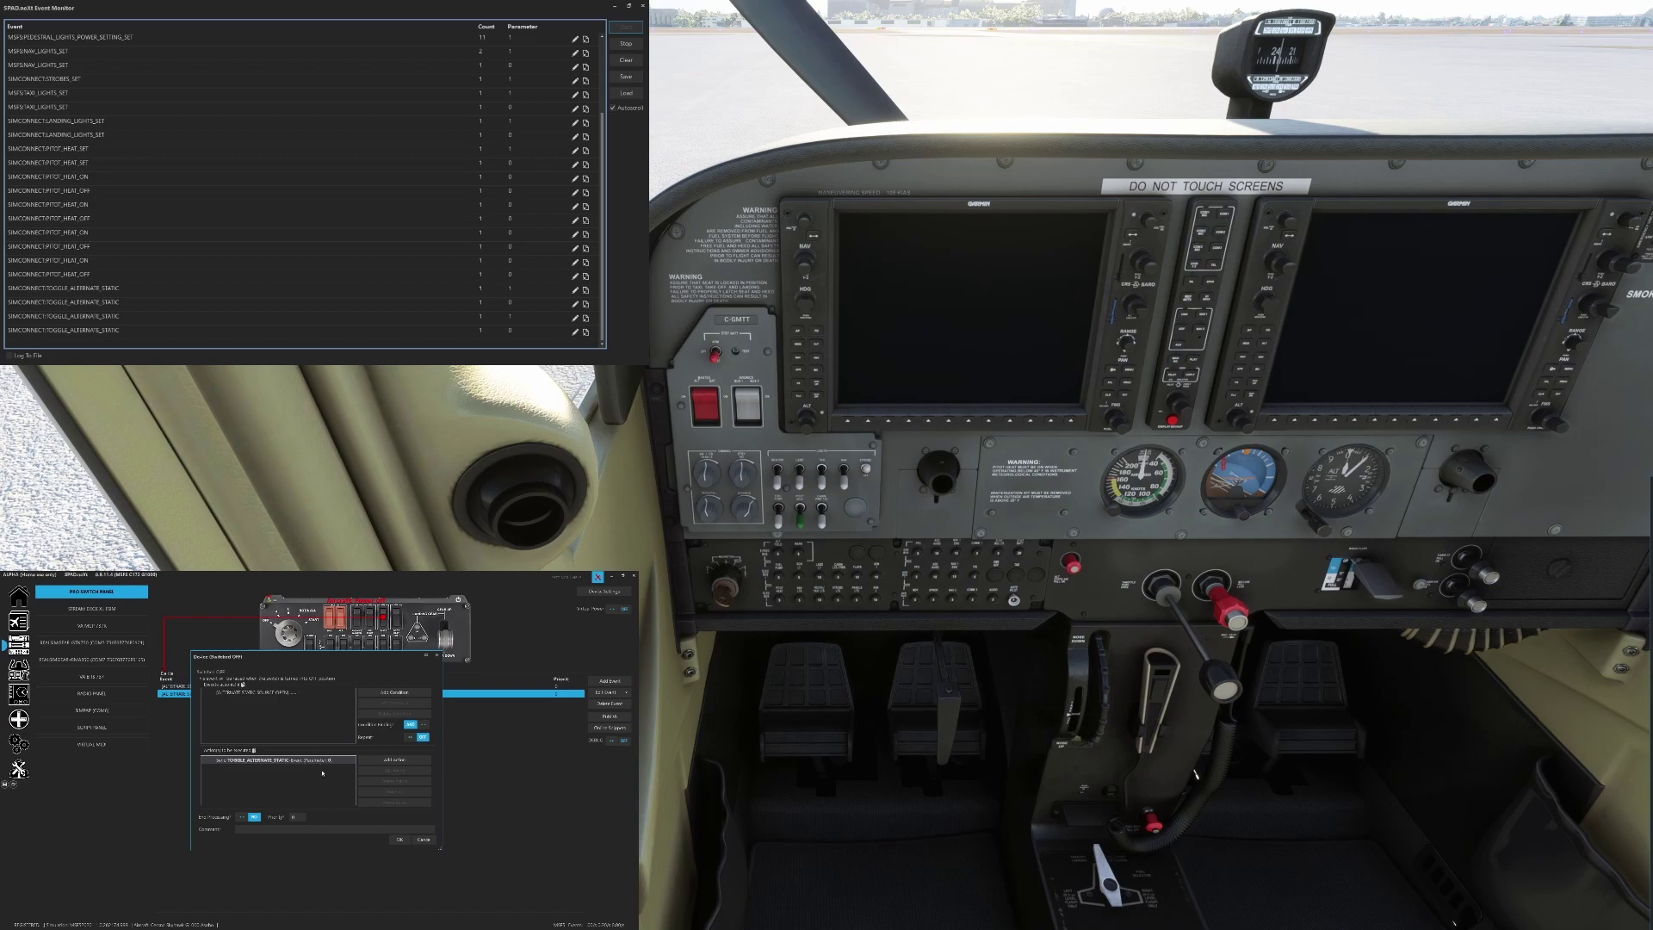
click(426, 841)
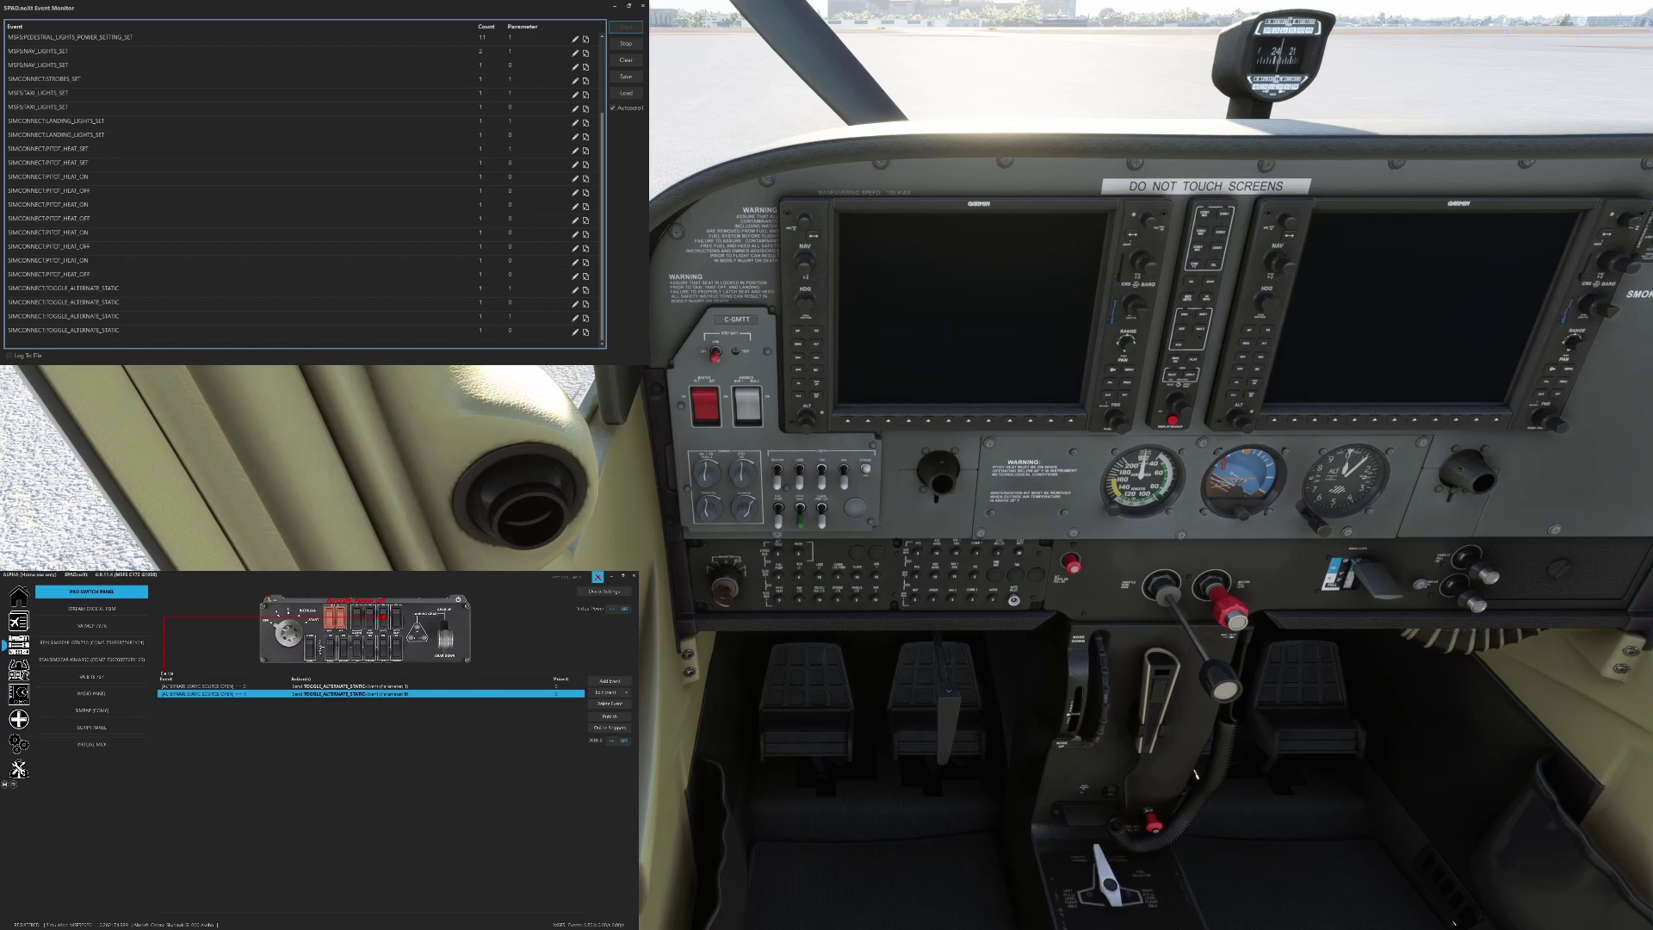
click(1073, 565)
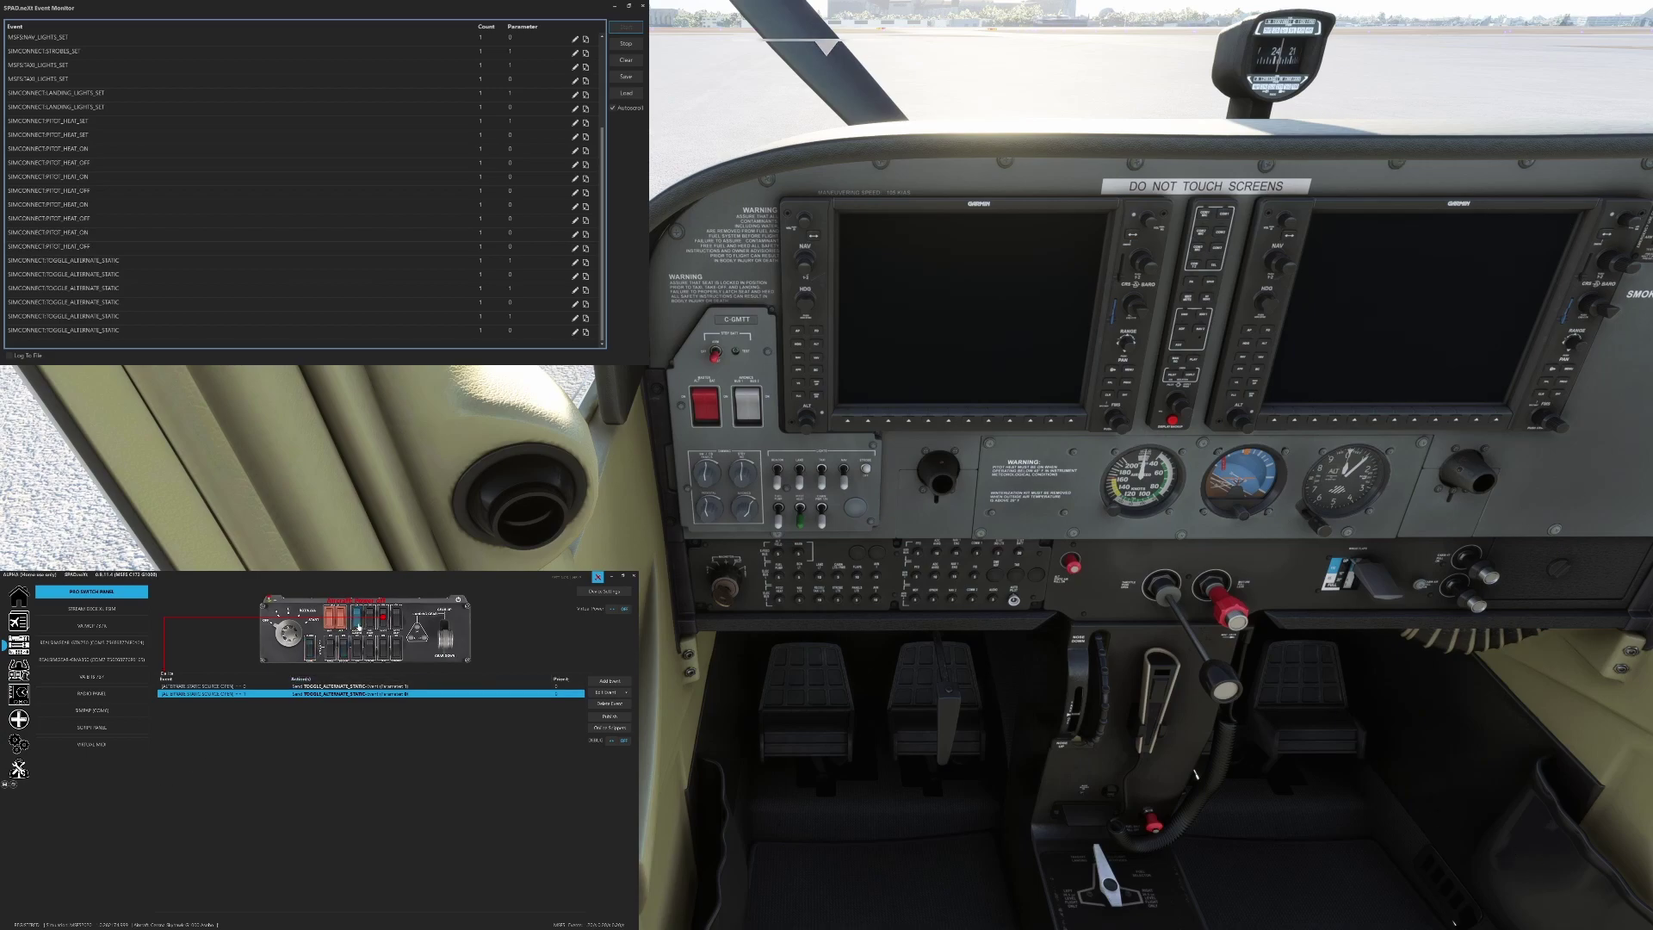
click(372, 624)
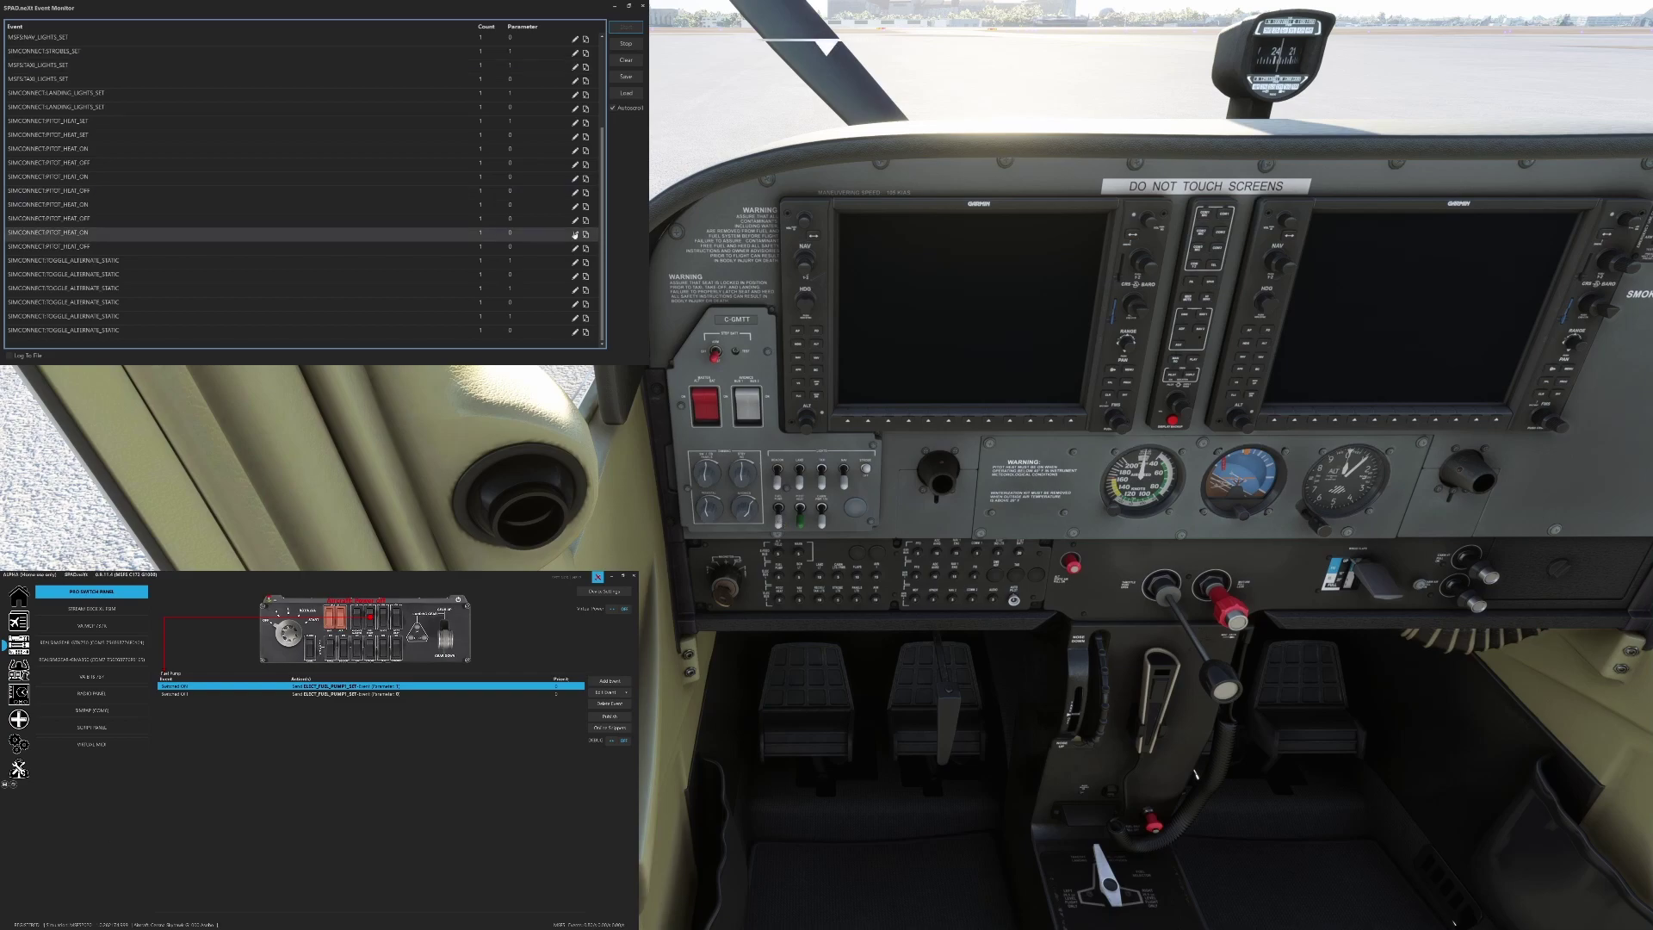
Clear the Event Monitor and flip the cockpit fuel pump on and off to log its events
click(626, 59)
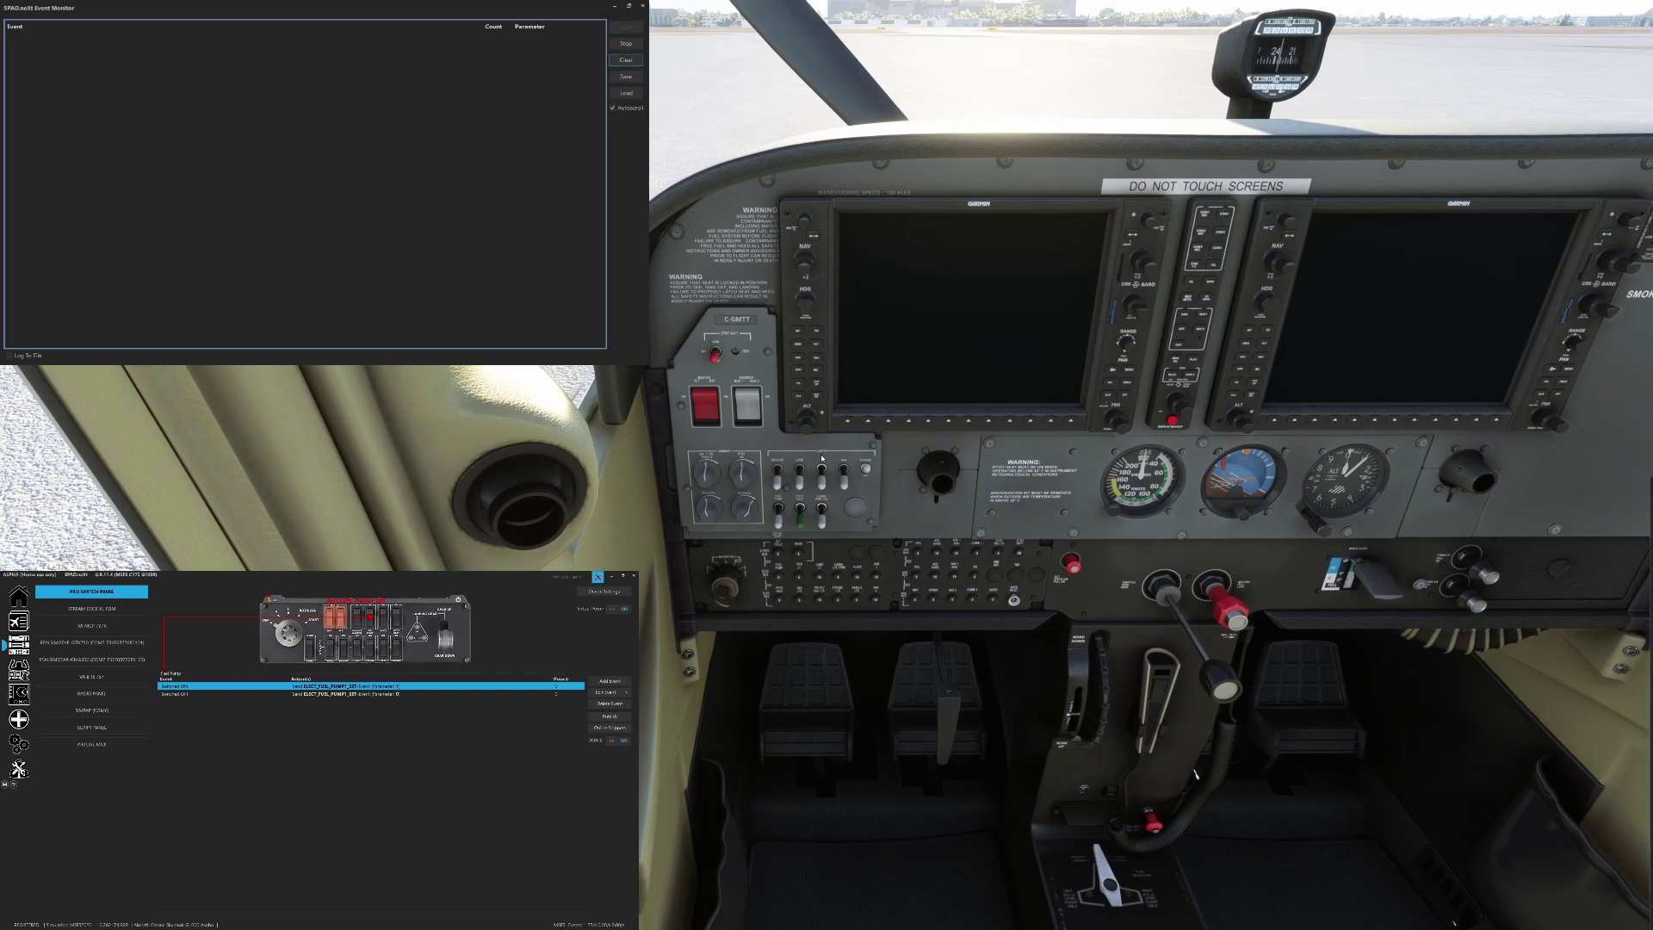
click(782, 523)
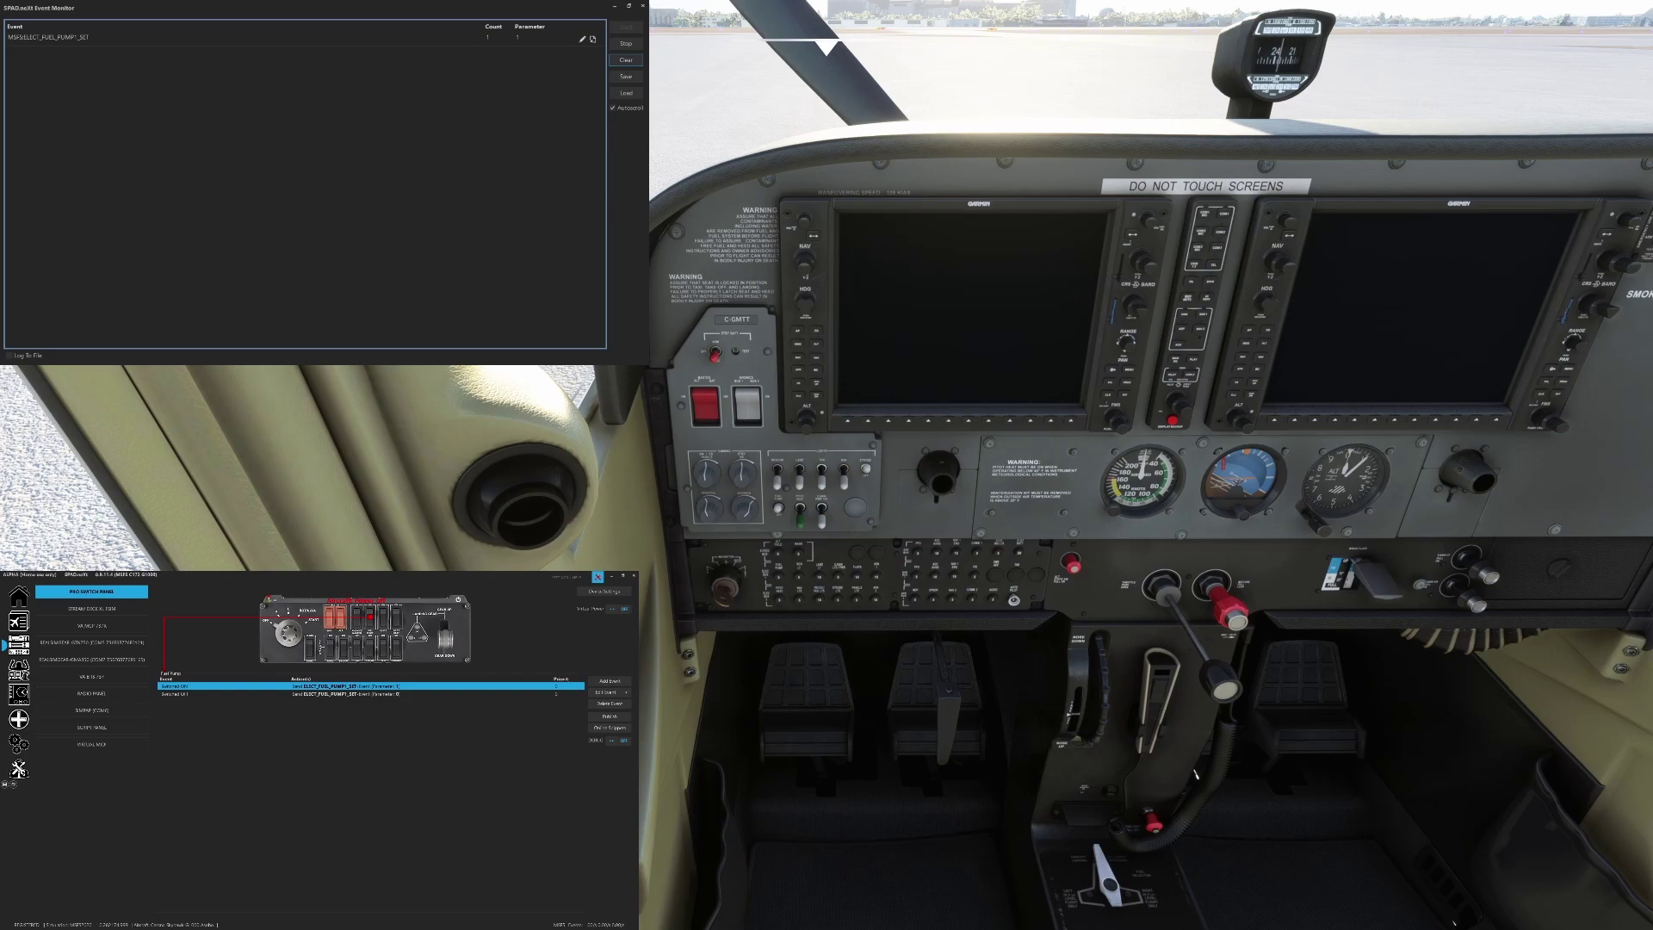
click(781, 515)
Make Fuel Pump (Switched ON) send ELECT_FUEL_PUMP1_SET, then display the Avionics Master mappings
double_click(389, 686)
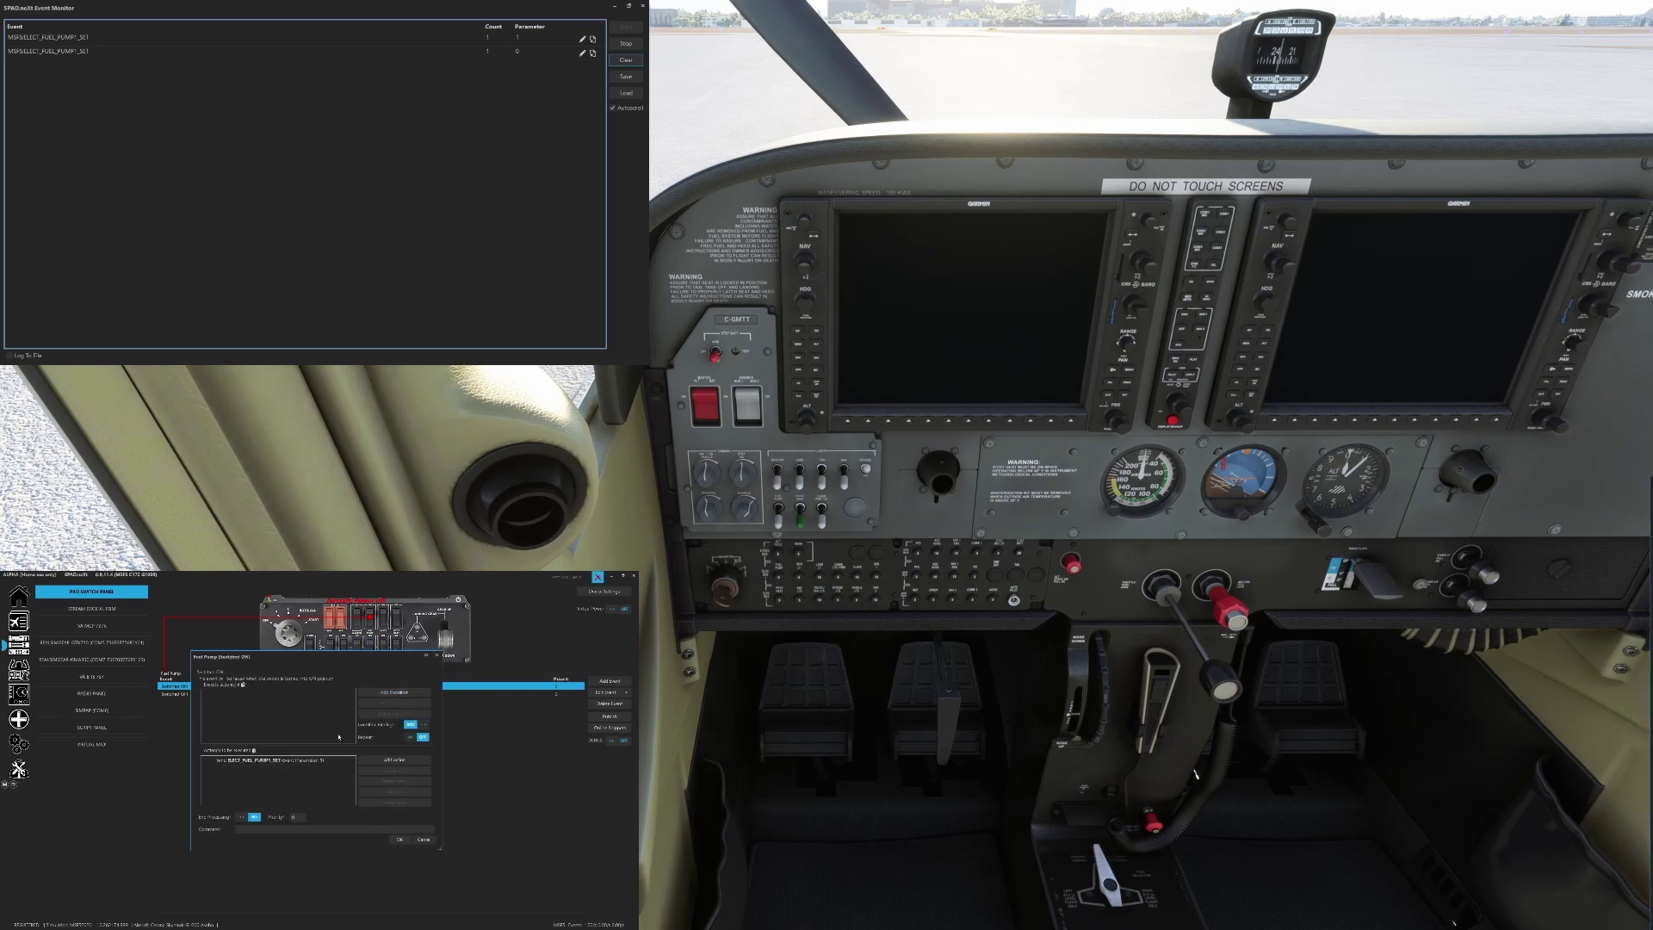
double_click(312, 761)
click(338, 731)
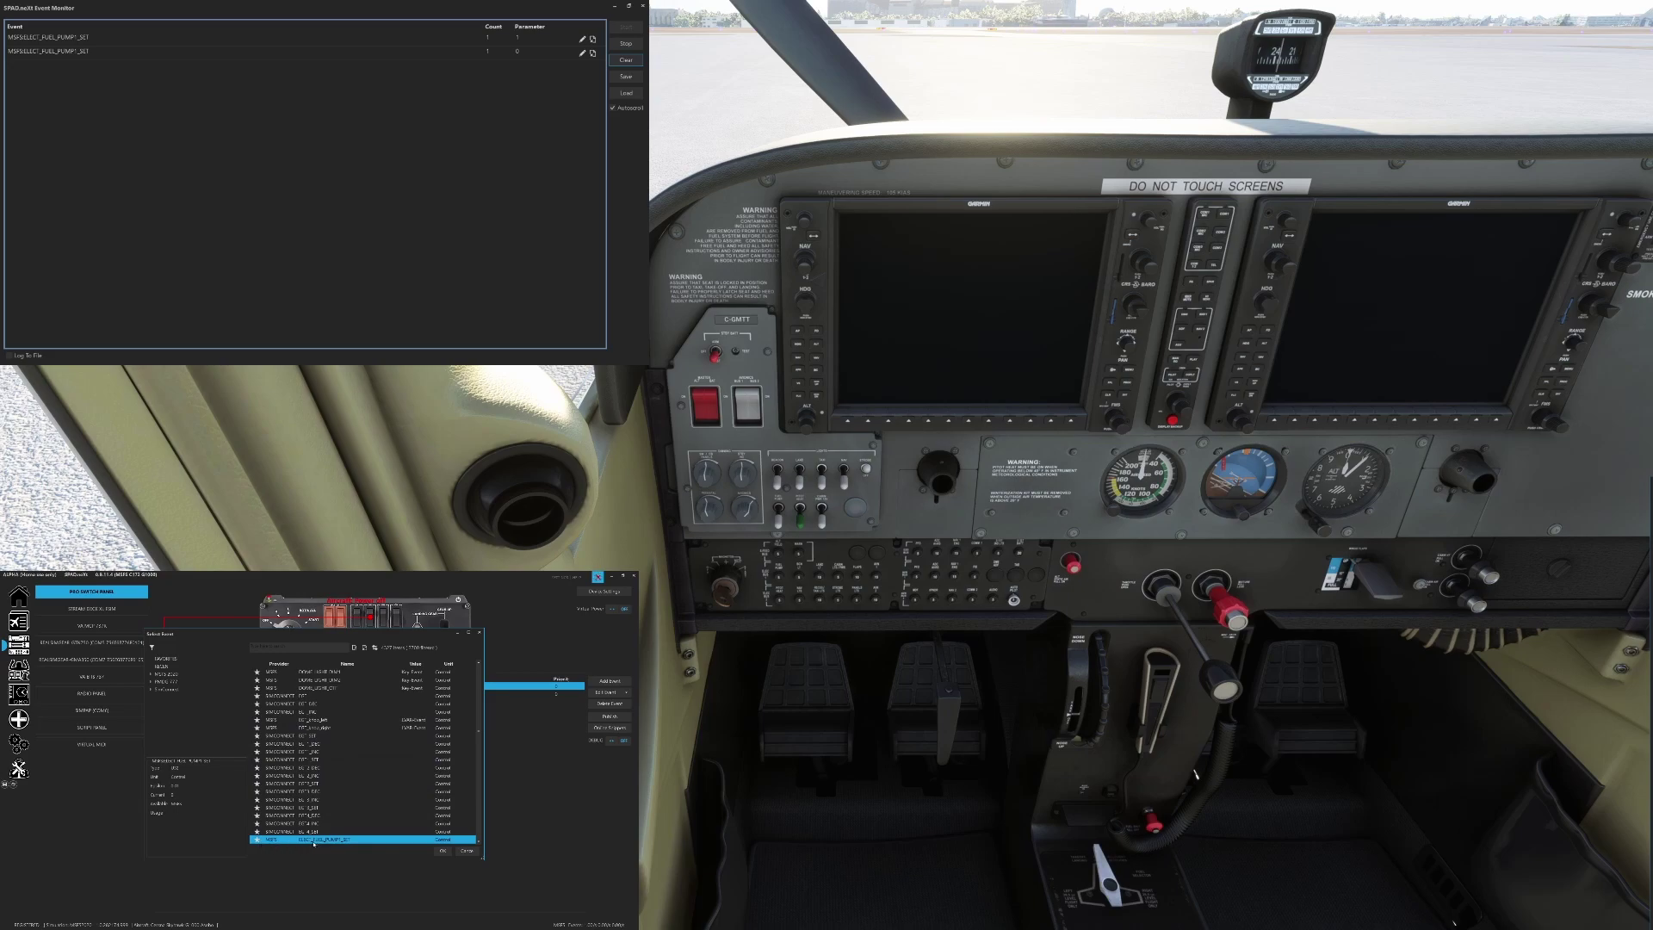
double_click(344, 839)
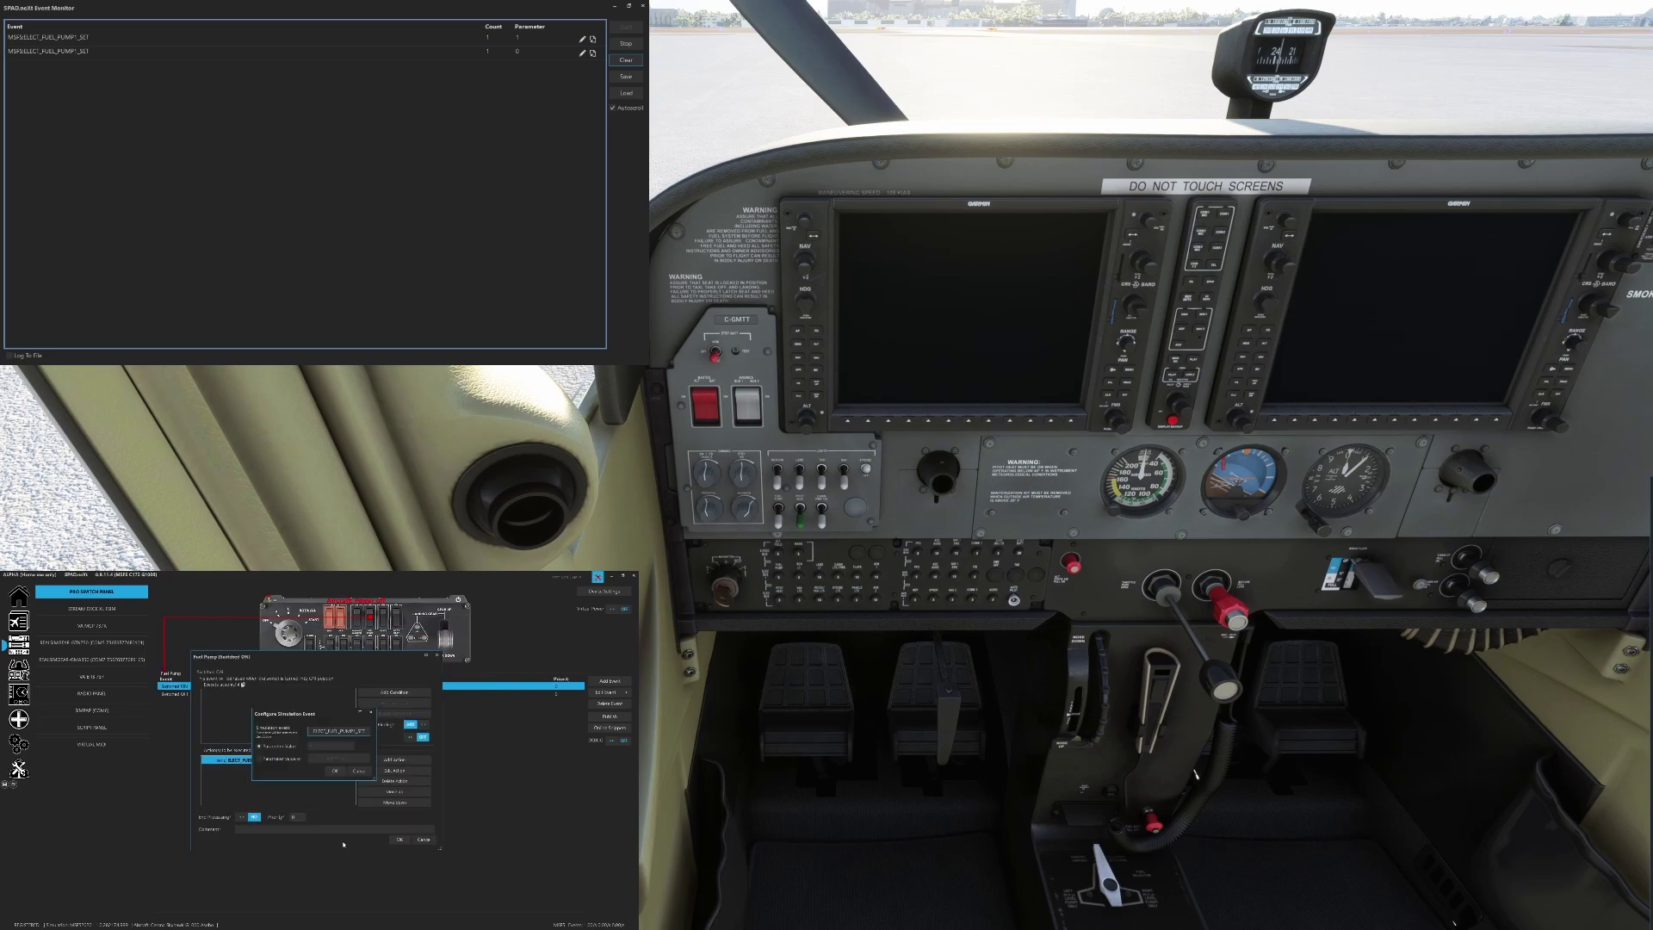
click(335, 773)
click(399, 839)
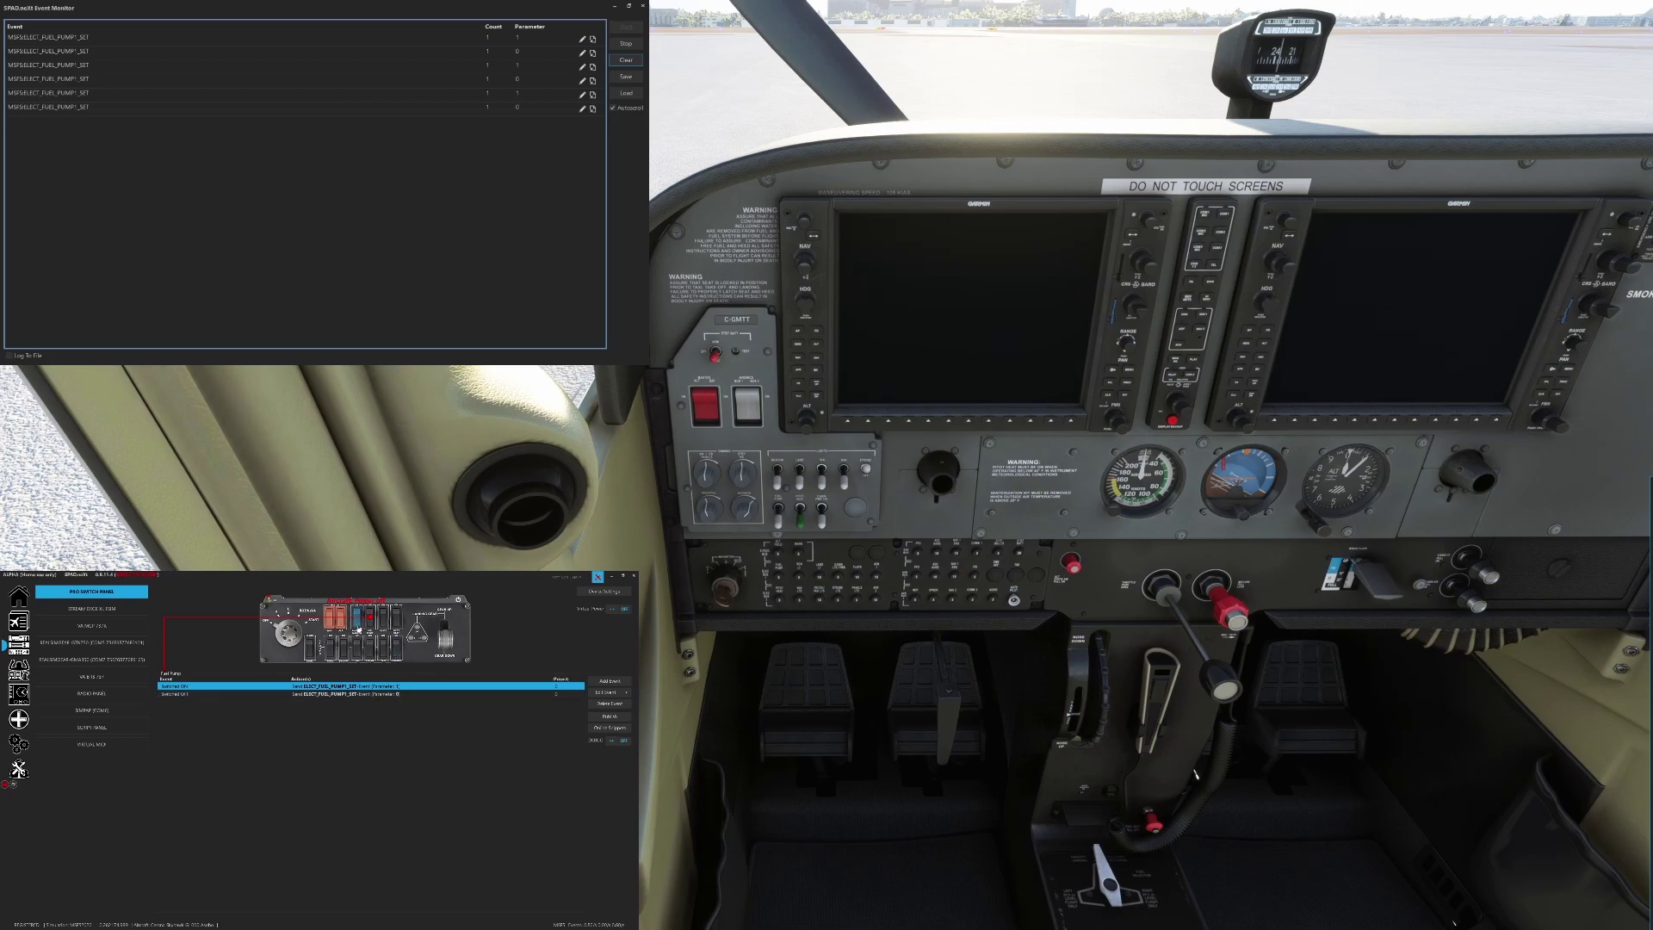
click(358, 631)
Clear the Event Monitor and toggle the cockpit Avionics Master four times to log its electrical toggle events
click(627, 61)
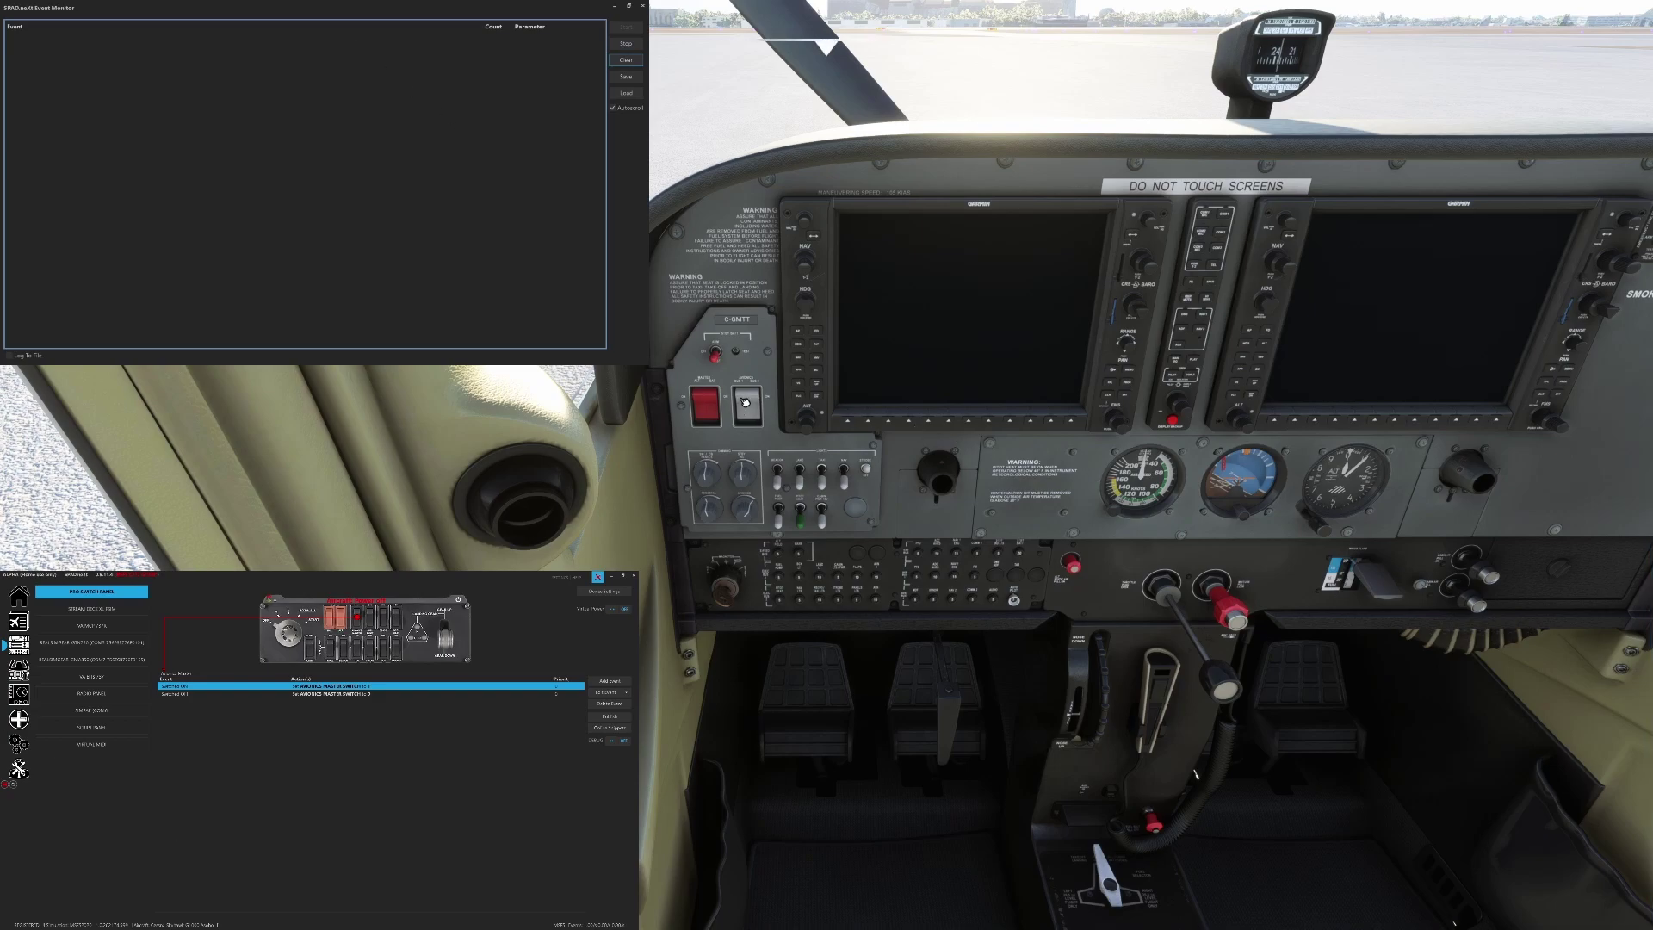
click(746, 402)
click(757, 402)
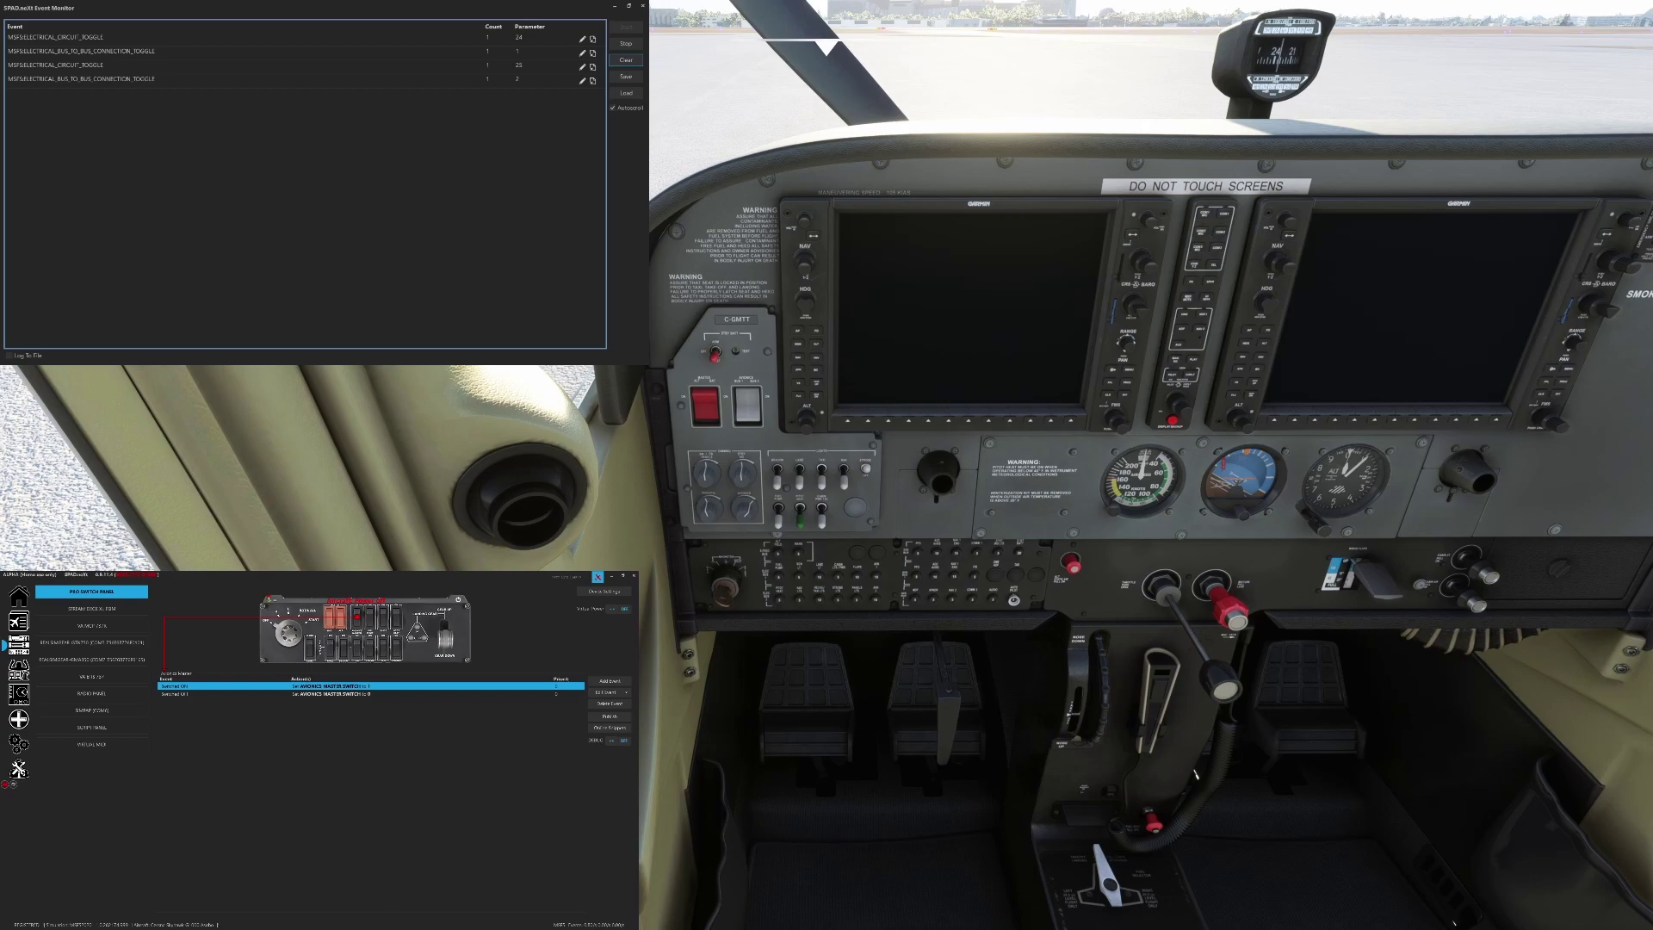
click(757, 419)
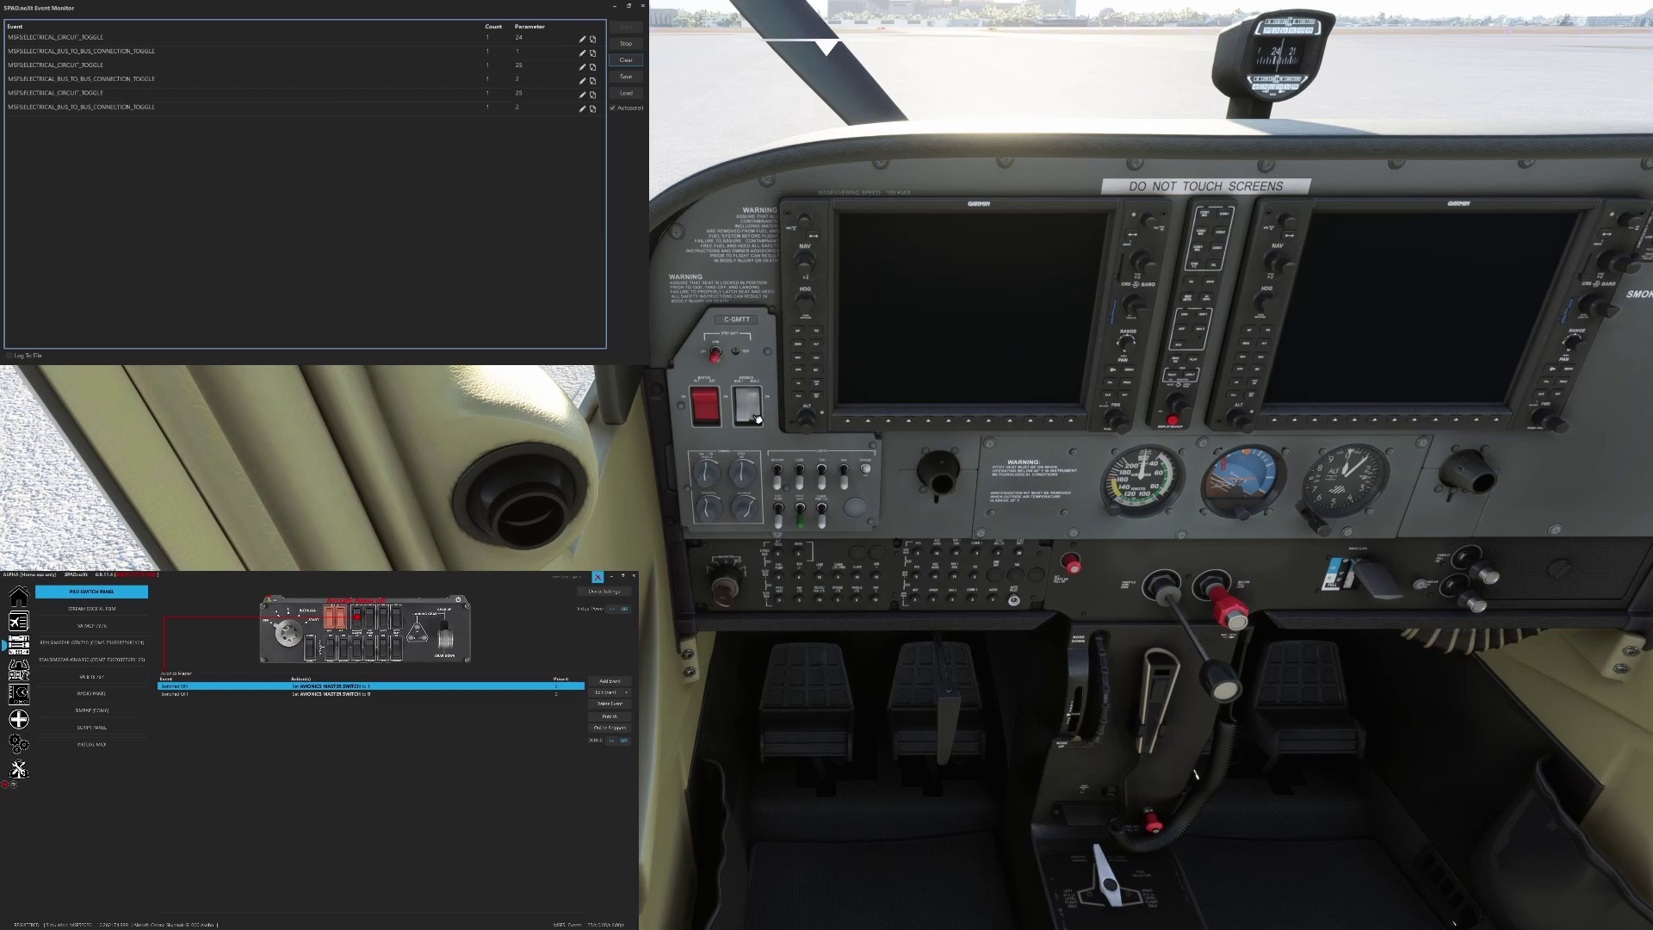
click(757, 418)
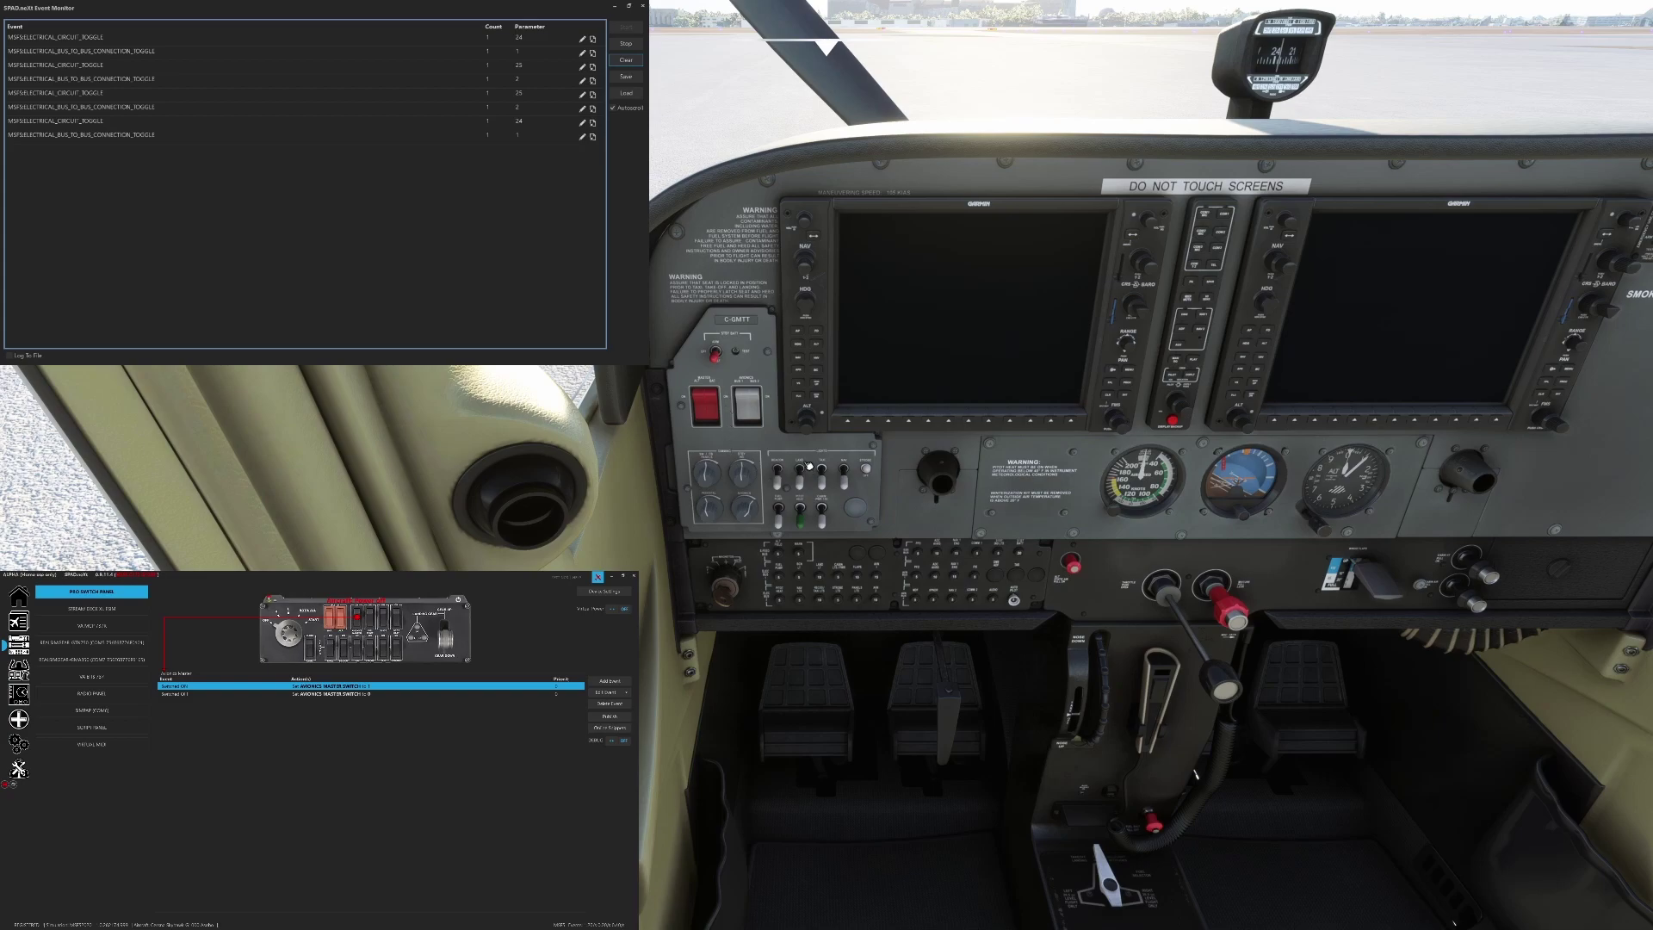
Set the Avionics Master Switched ON action to change AVIONICS MASTER SWITCH, found via 'avion', to 1
double_click(327, 685)
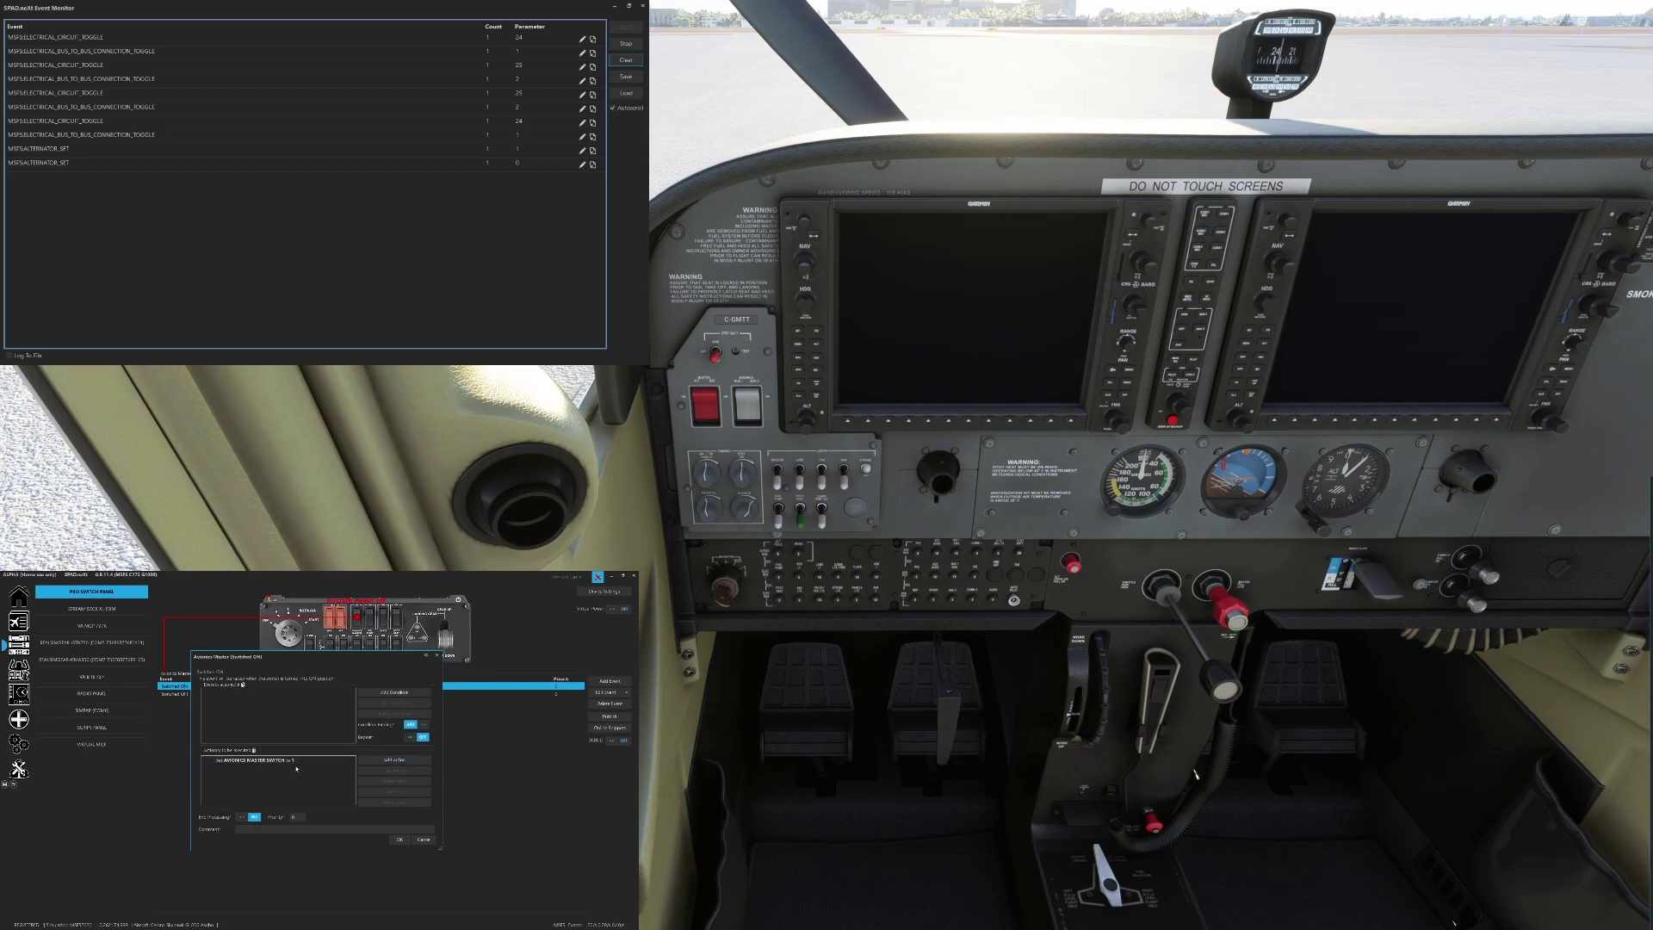
double_click(331, 760)
click(334, 709)
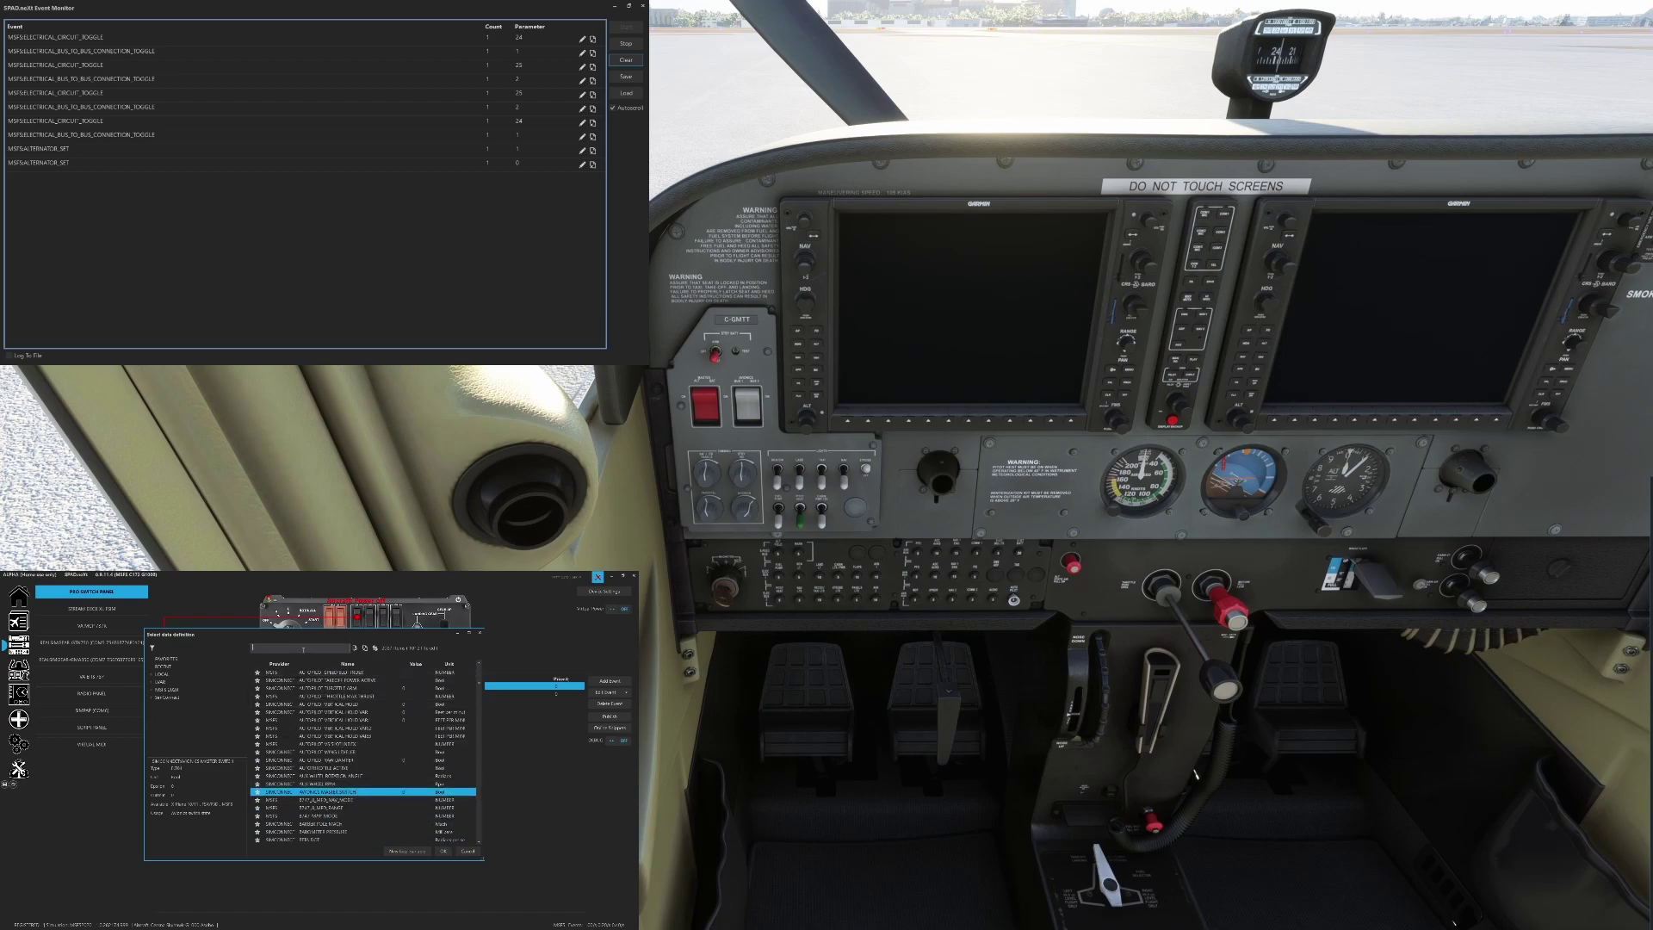
text(avion)
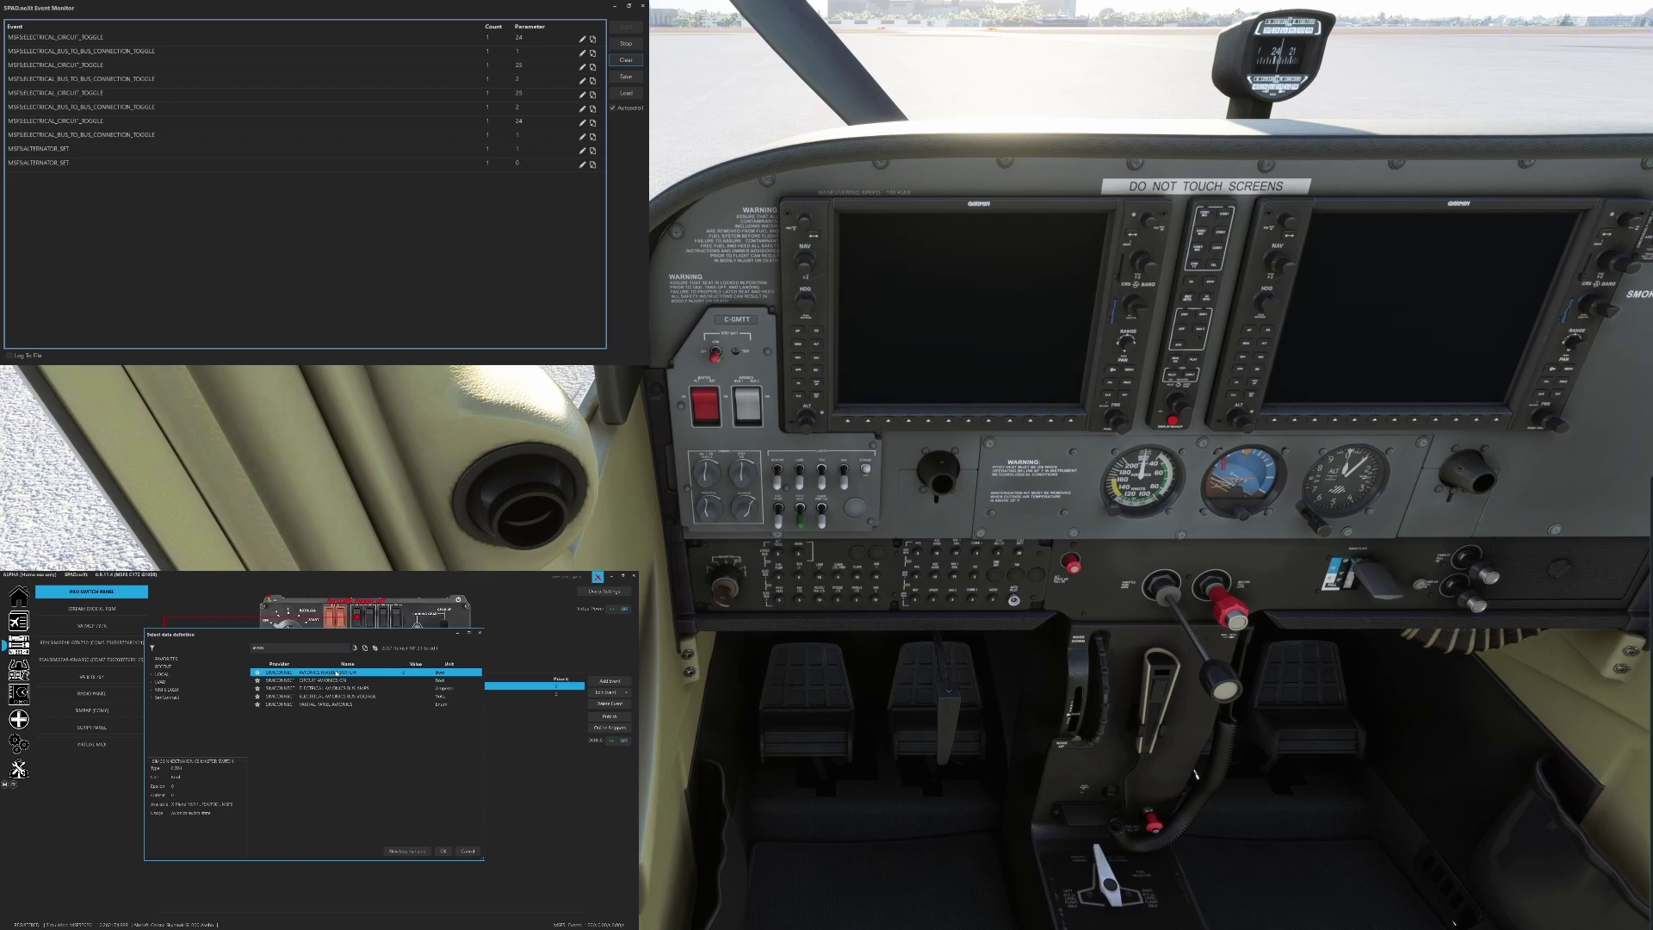
double_click(337, 673)
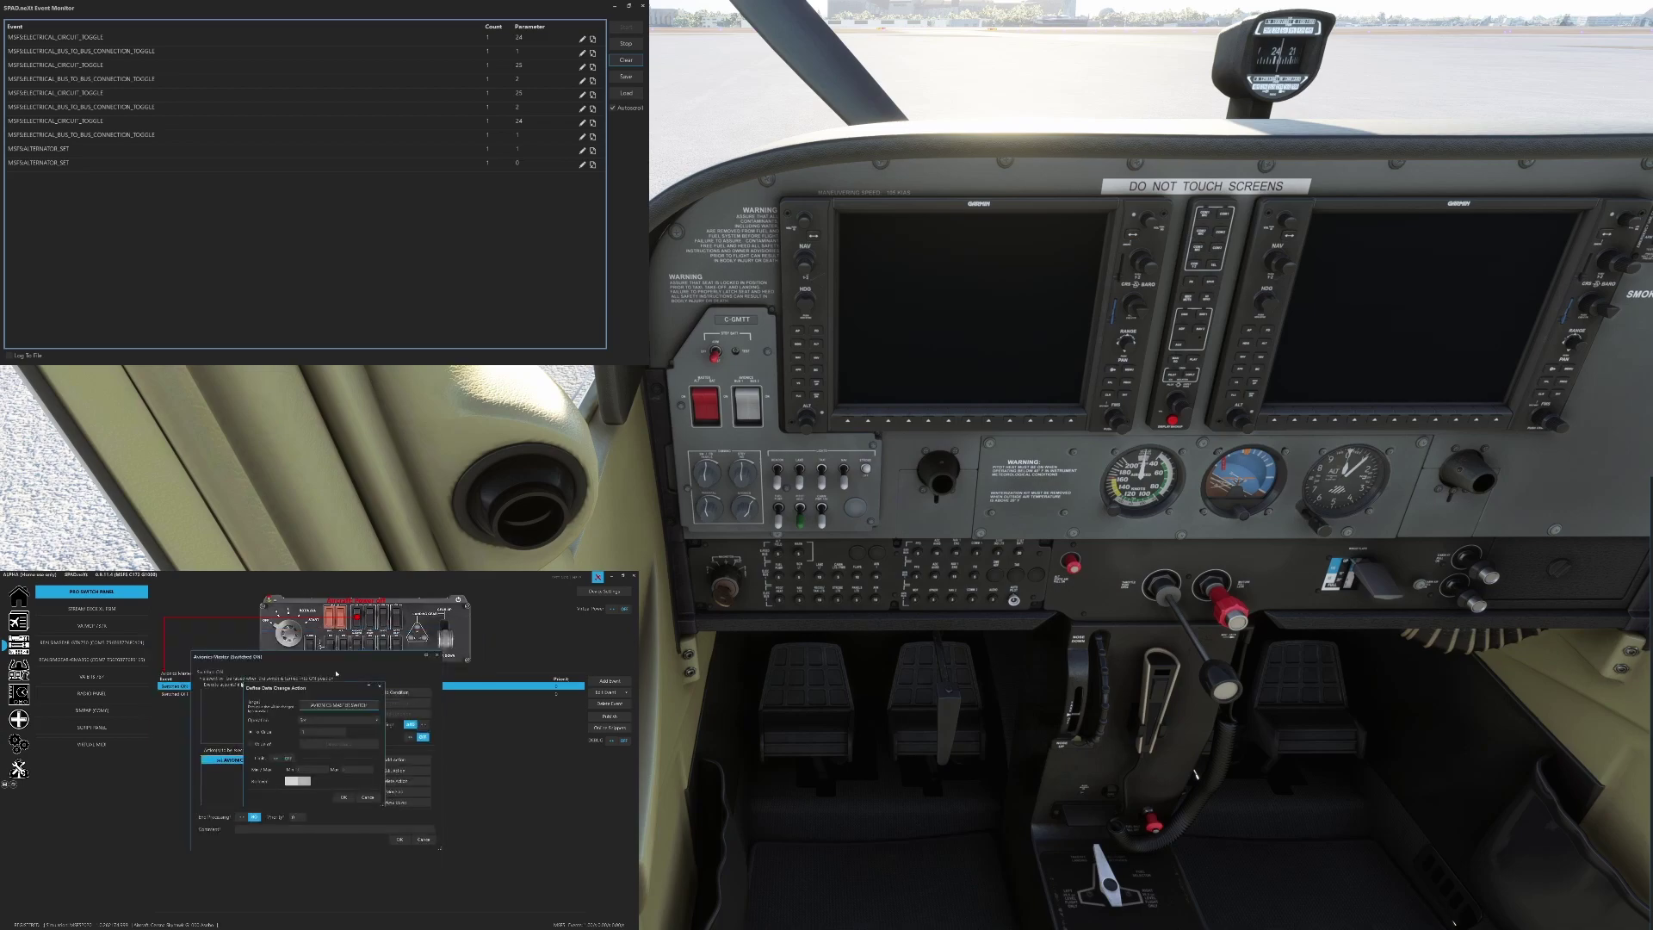
click(343, 798)
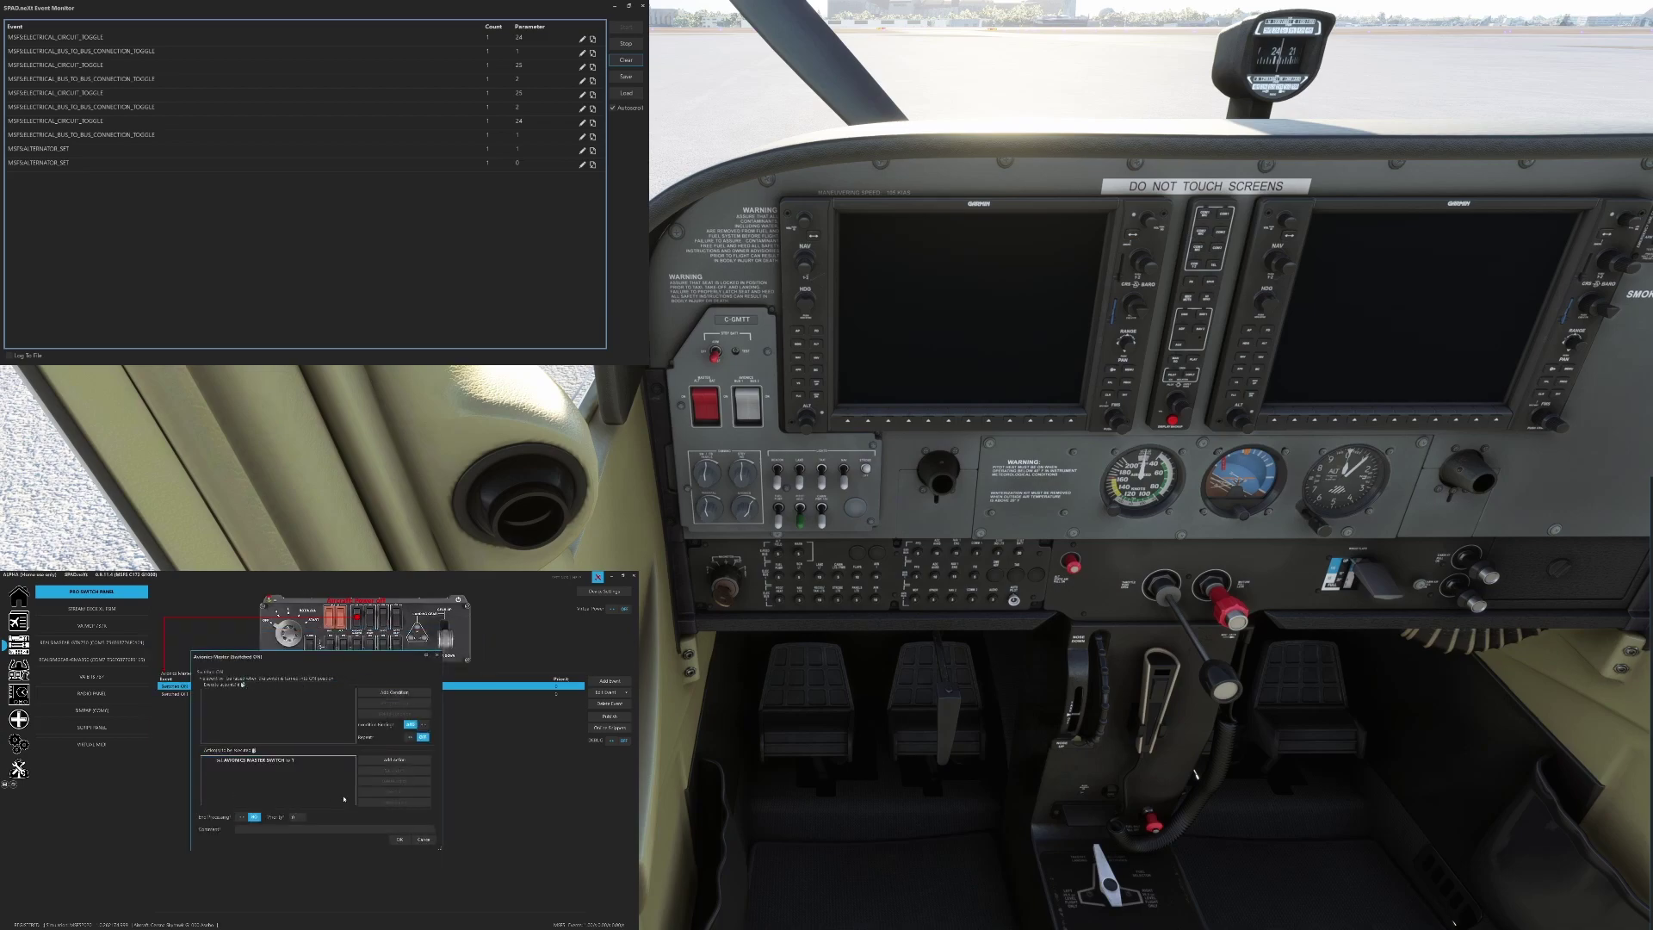
click(399, 839)
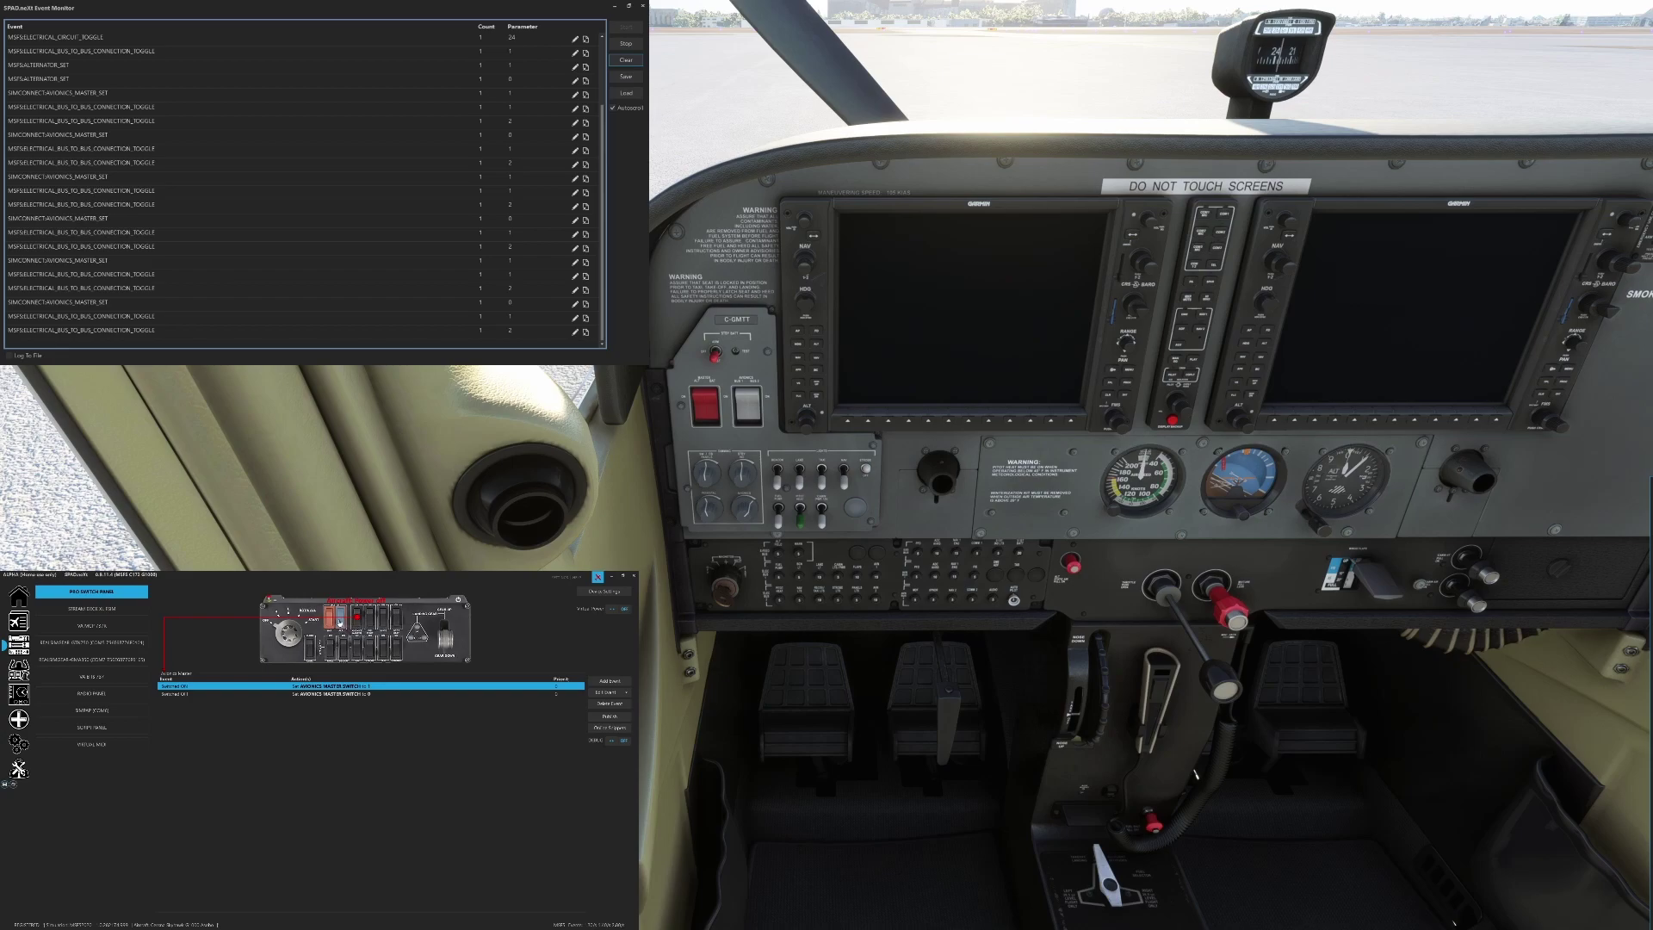
Display the Master Alternator mappings and toggle the cockpit alternator to log ALTERNATOR_SET
click(340, 622)
click(704, 400)
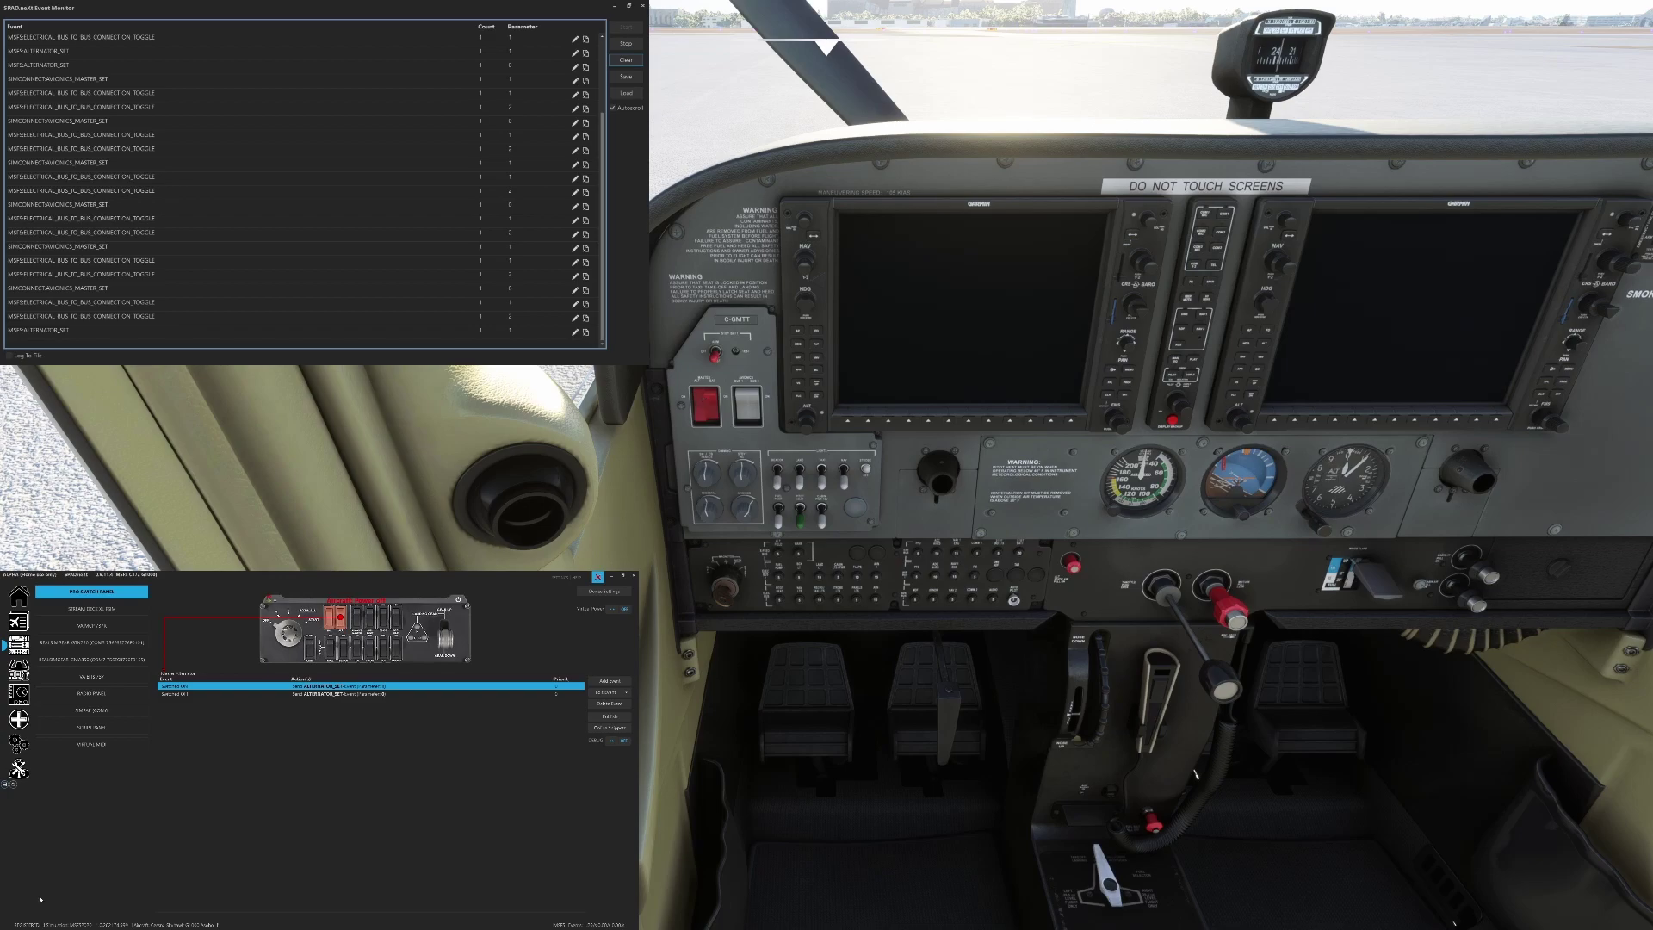
click(626, 59)
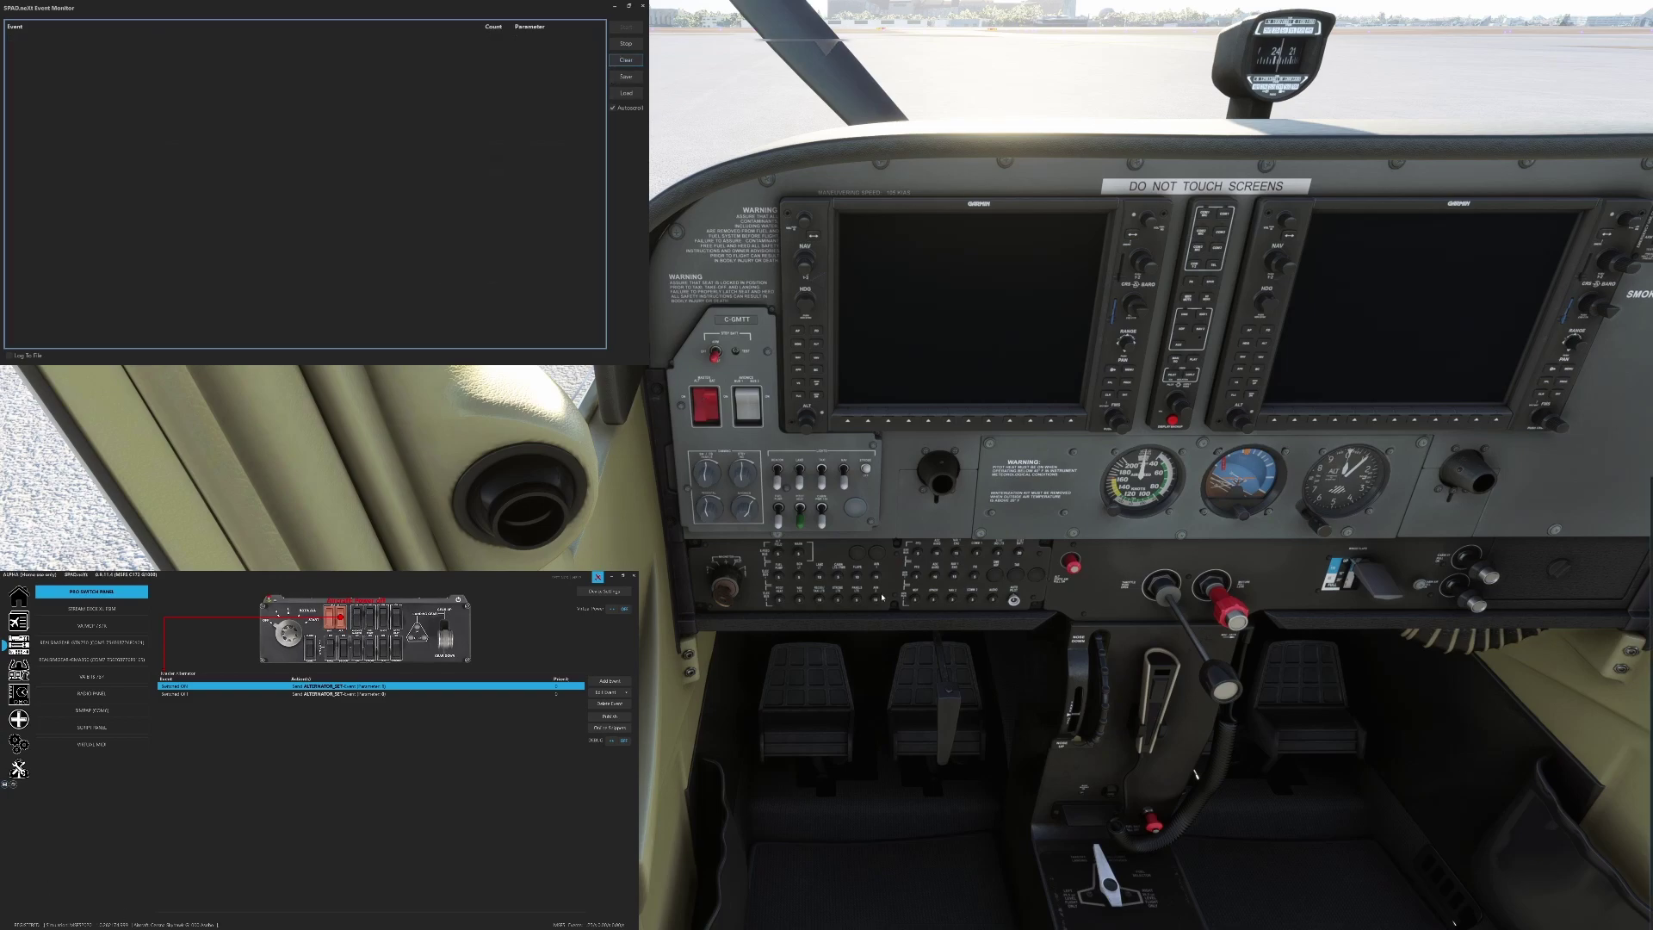
click(700, 419)
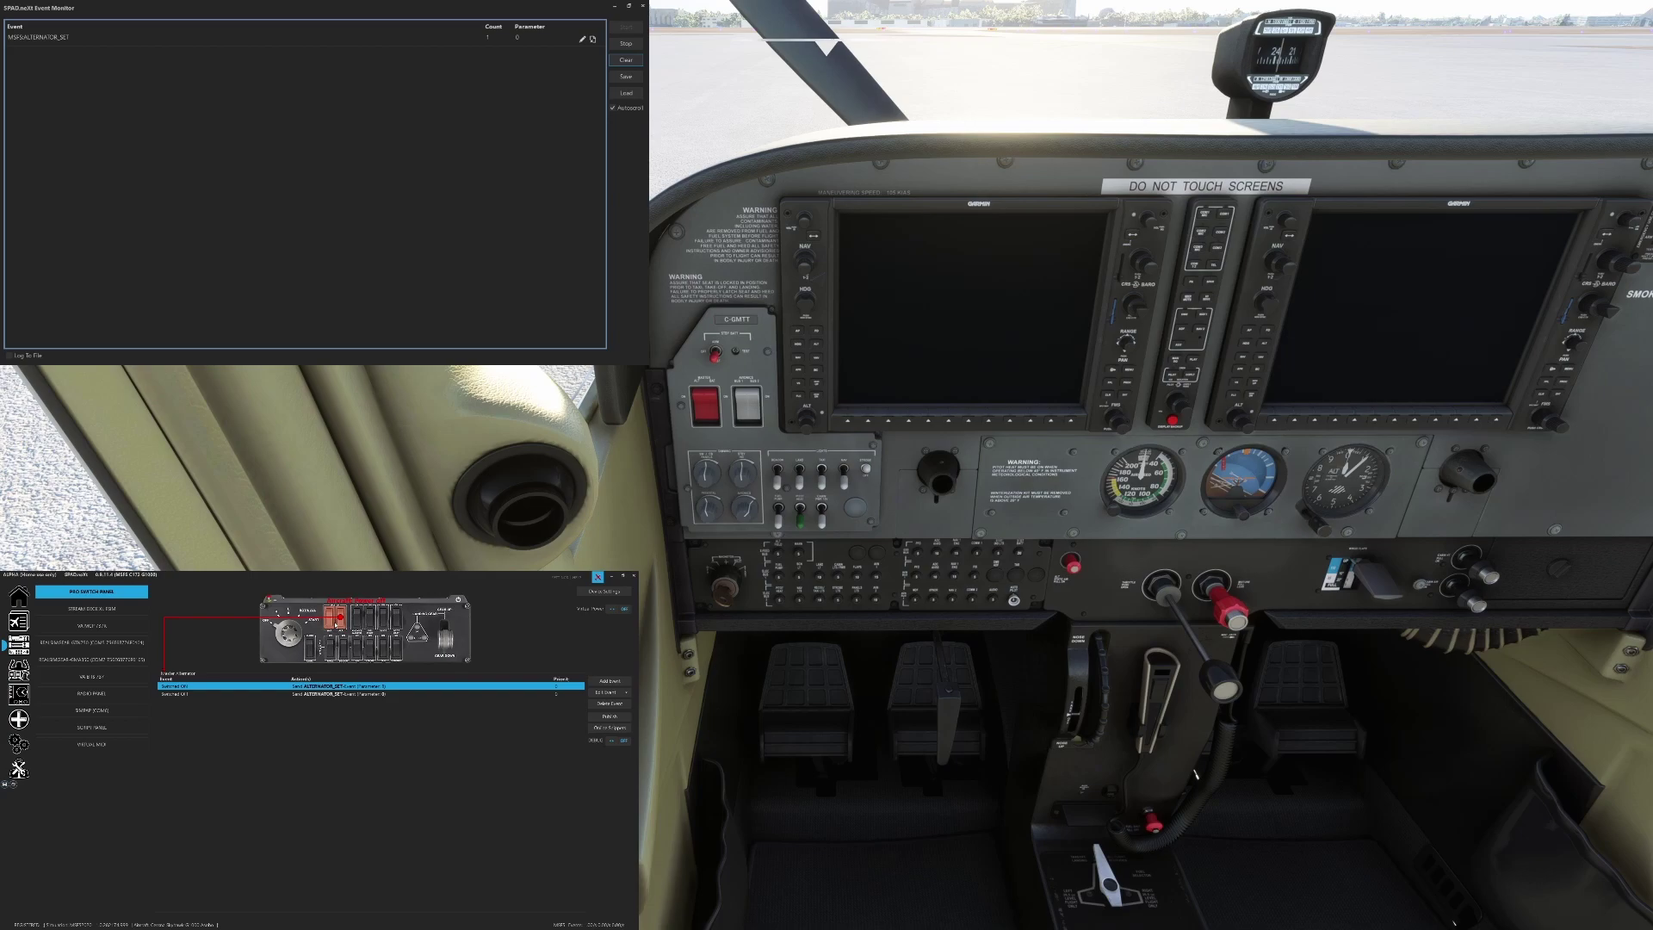
Display the Master Battery mappings and toggle the cockpit battery on and off to log its event
click(329, 618)
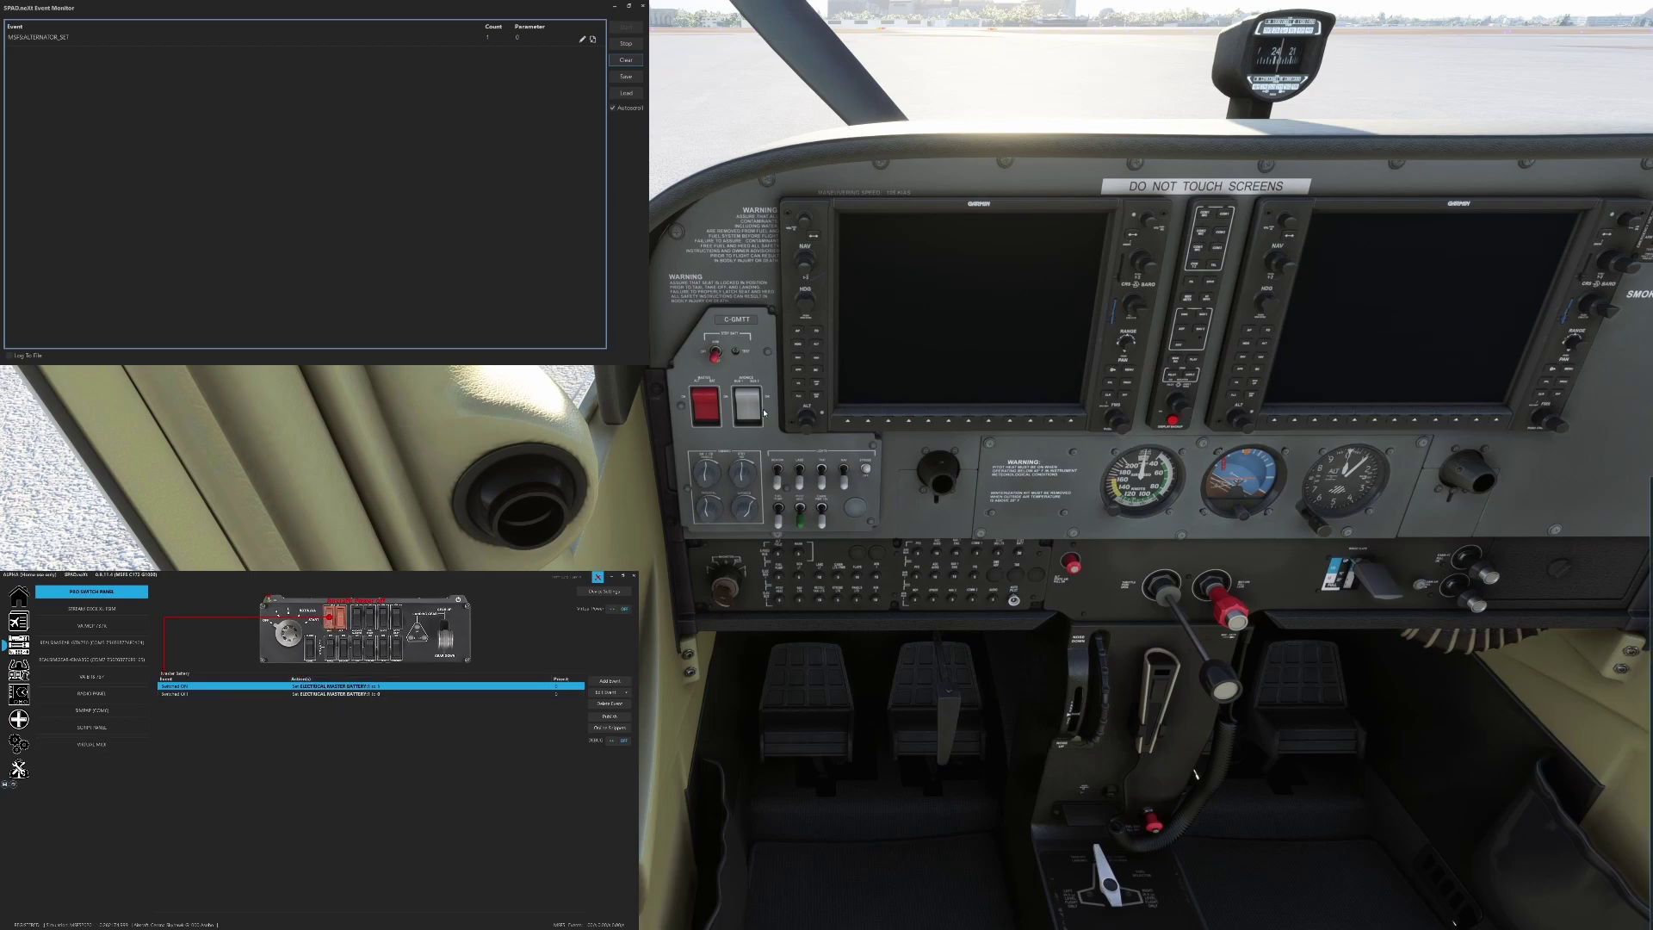
click(720, 397)
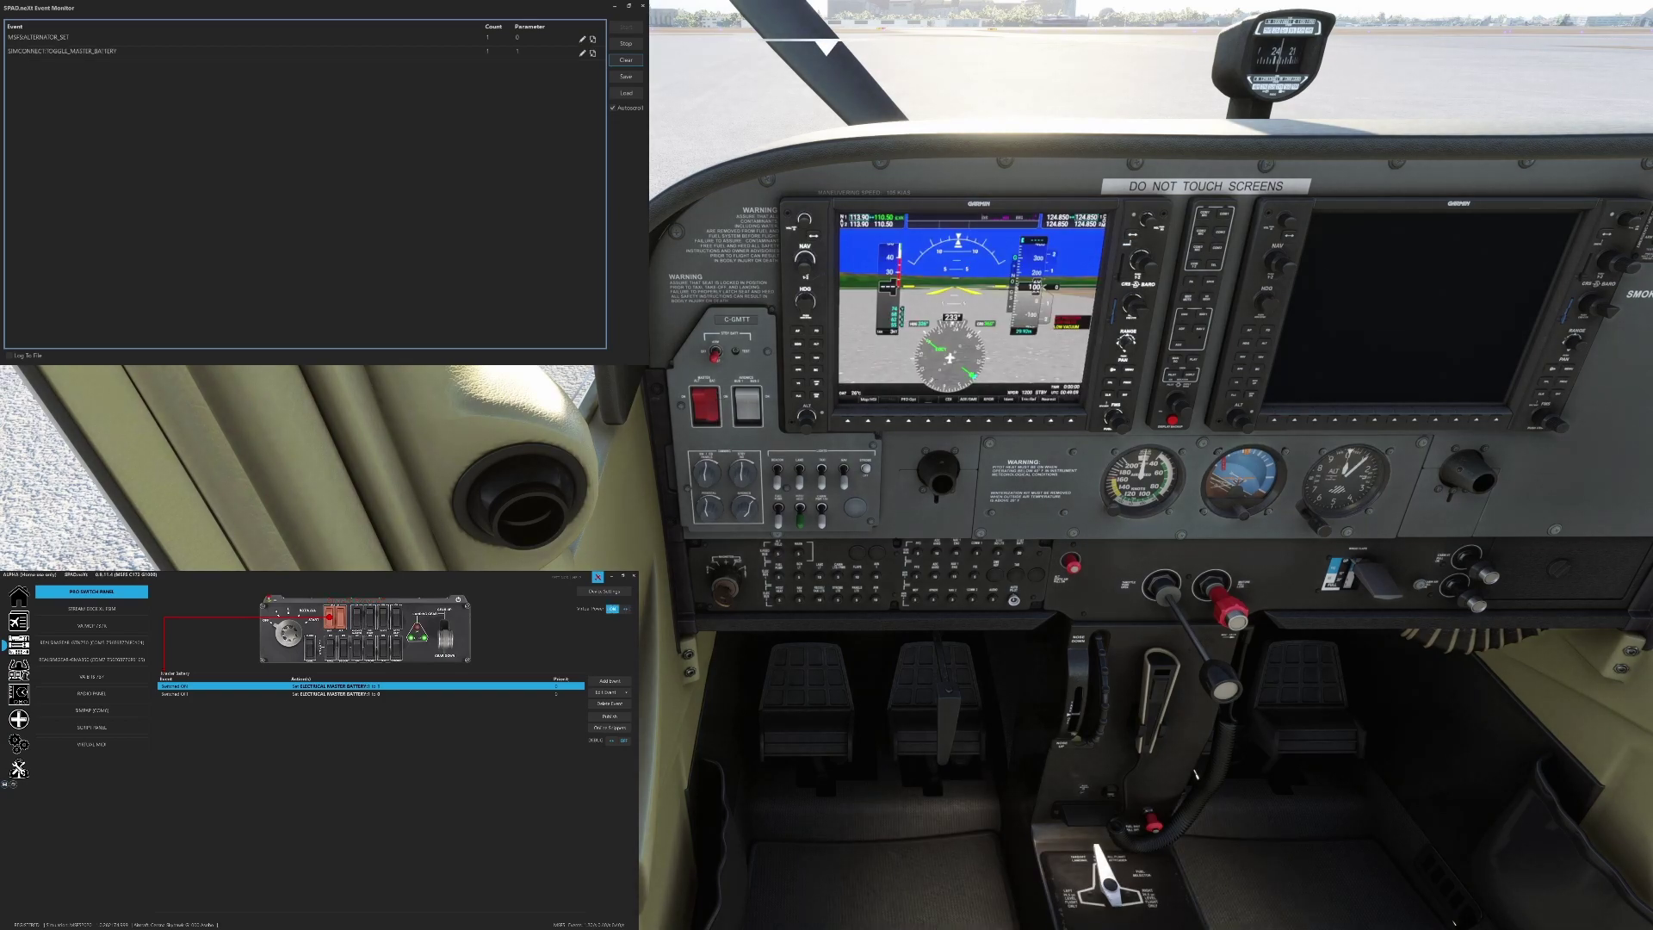
click(713, 419)
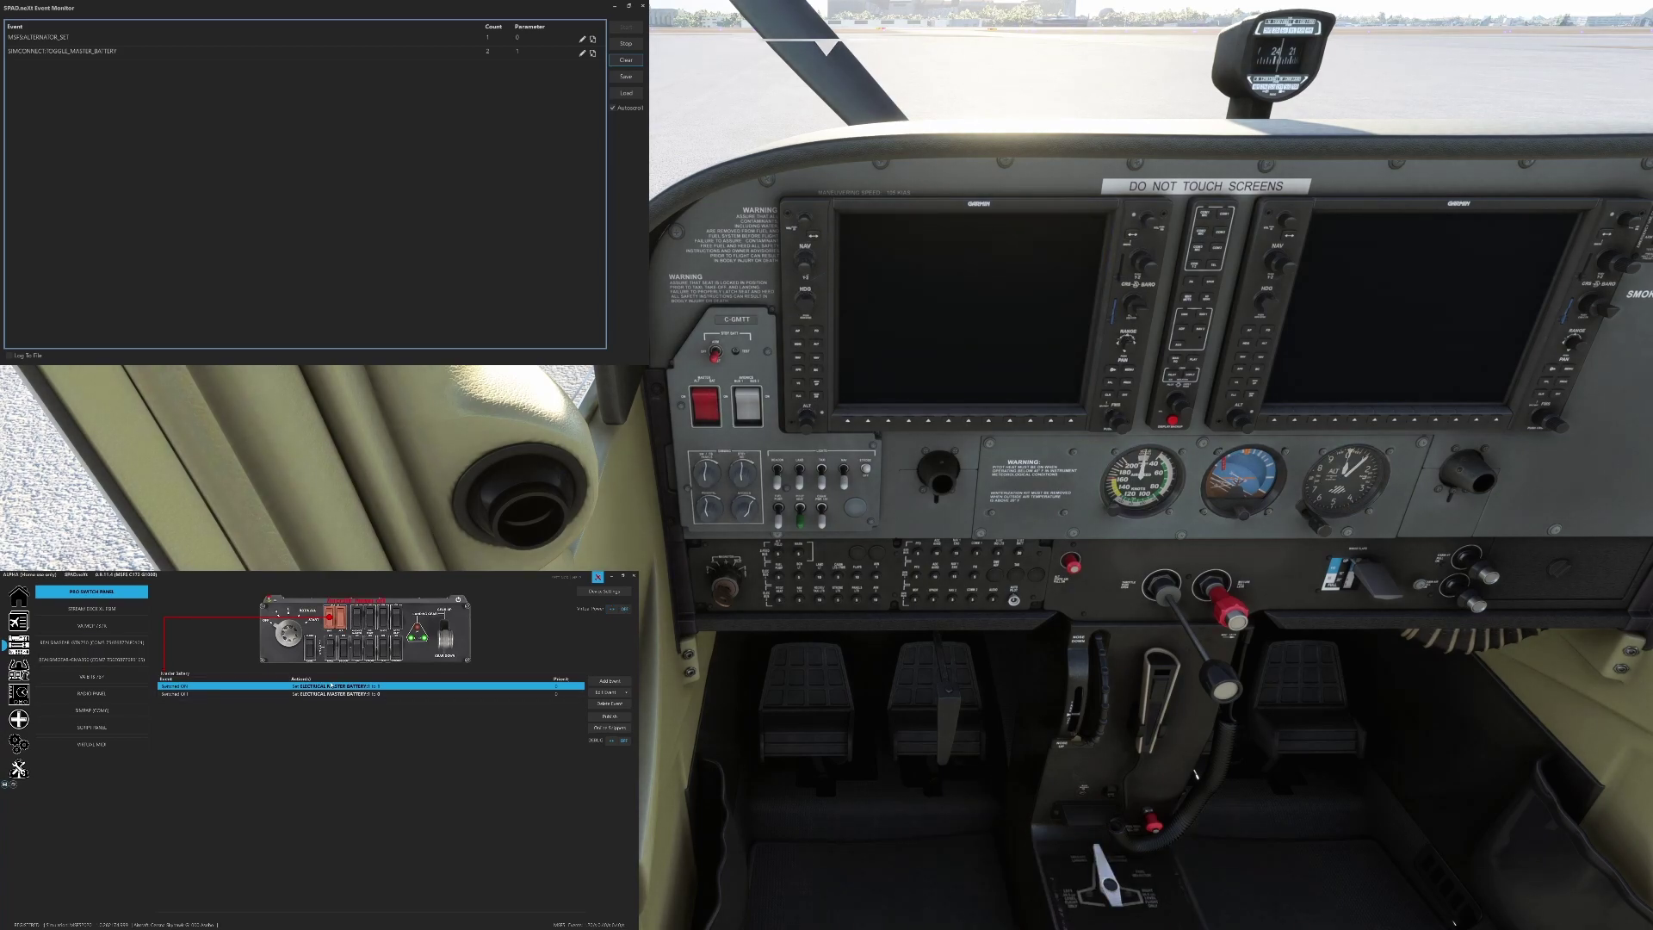
Set the Master Battery Switched ON action to change ELECTRICAL MASTER BATTERY:1, found via 'bat', to 1
double_click(332, 686)
double_click(289, 761)
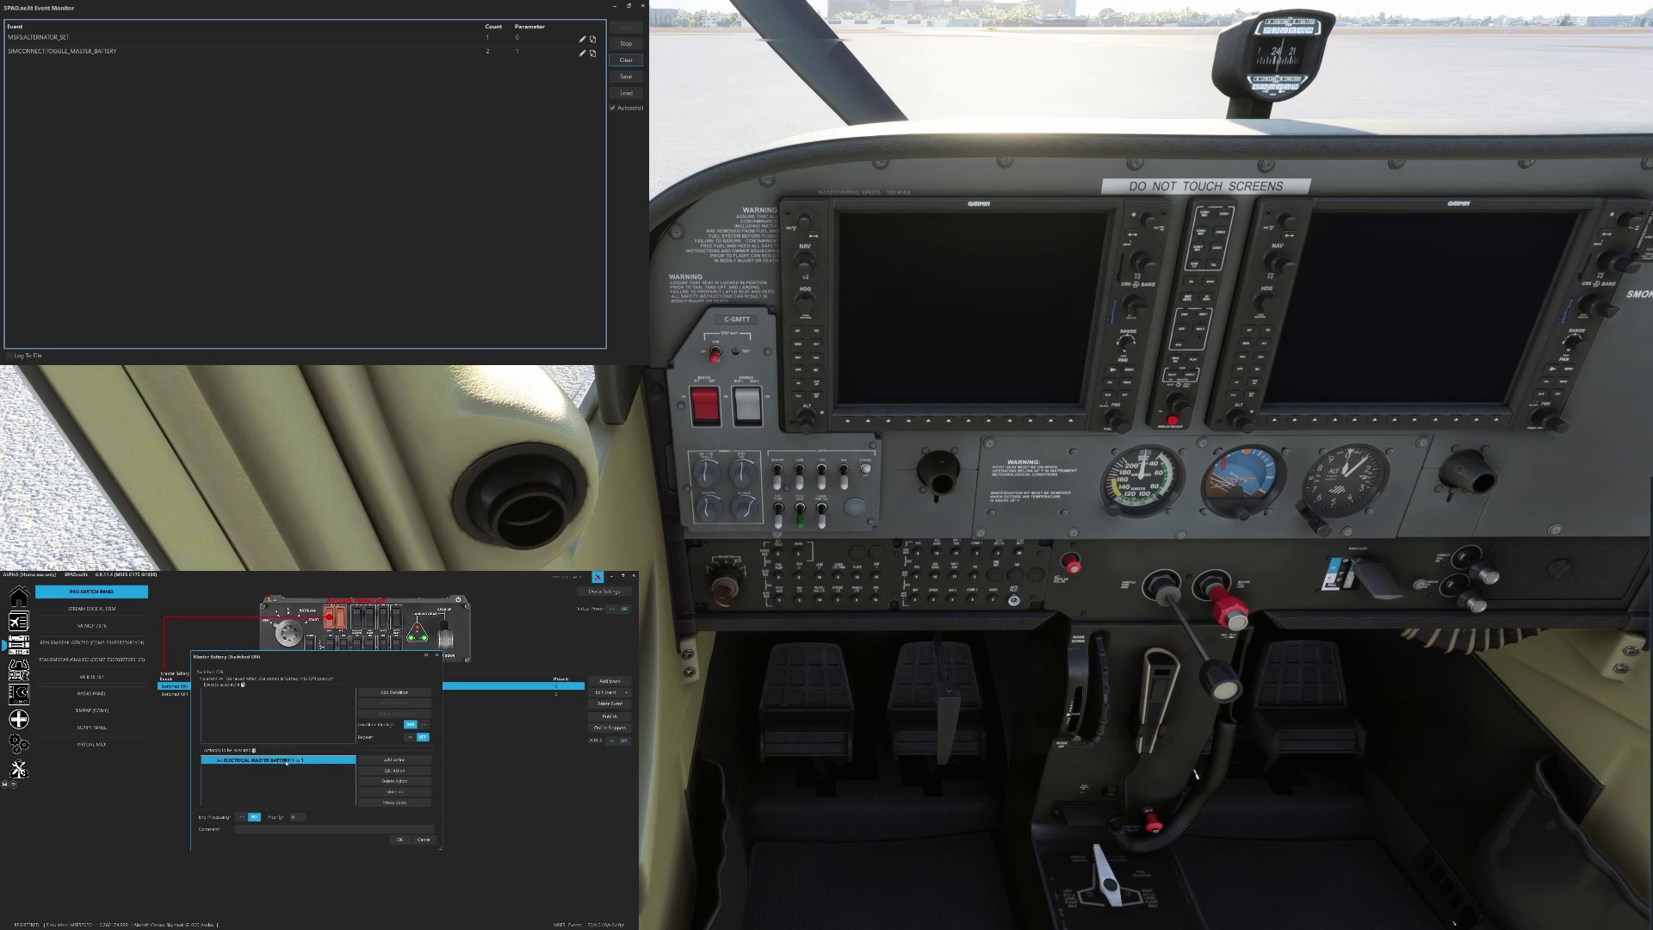
click(332, 708)
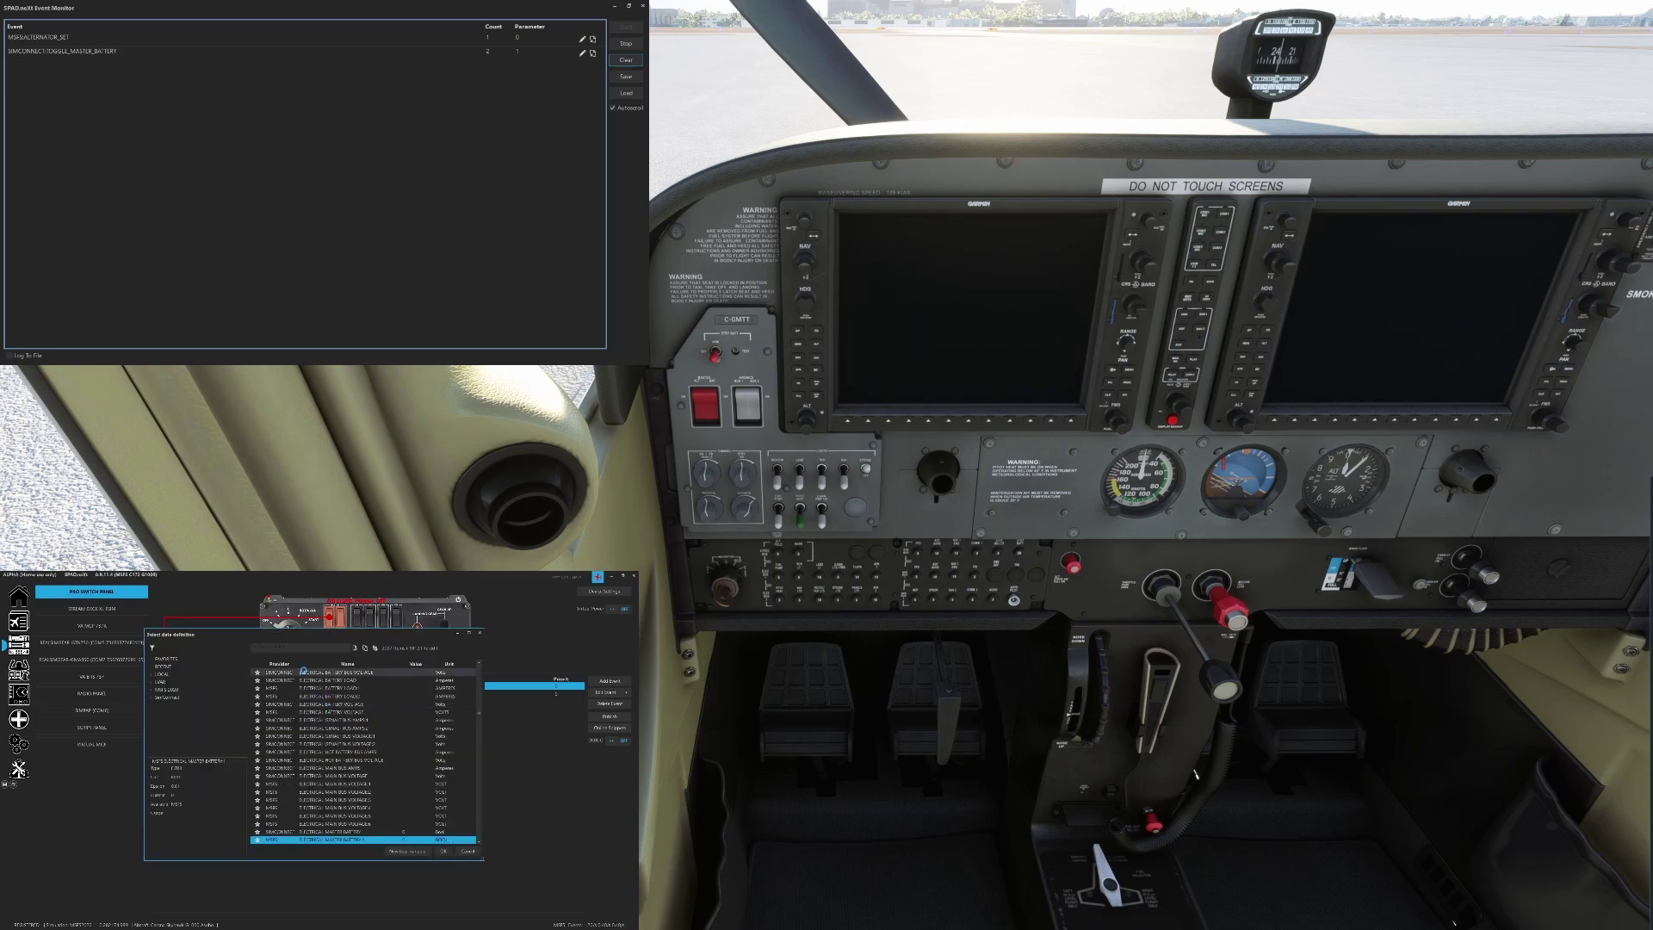
scroll(293, 737, down, 2)
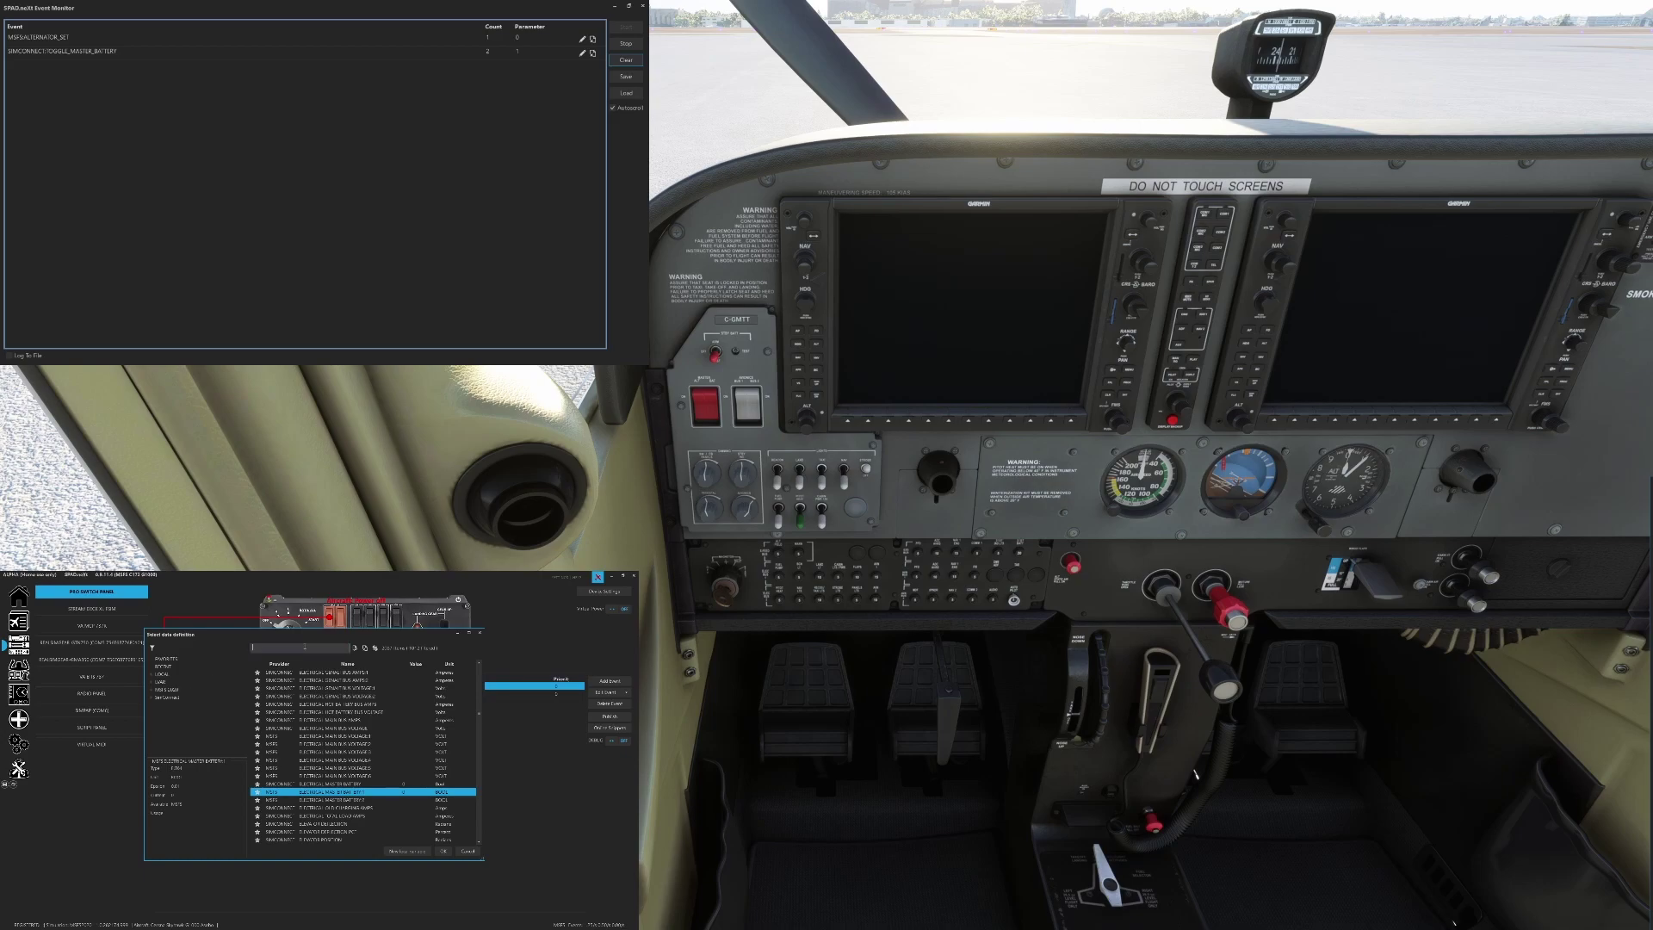
text(battery)
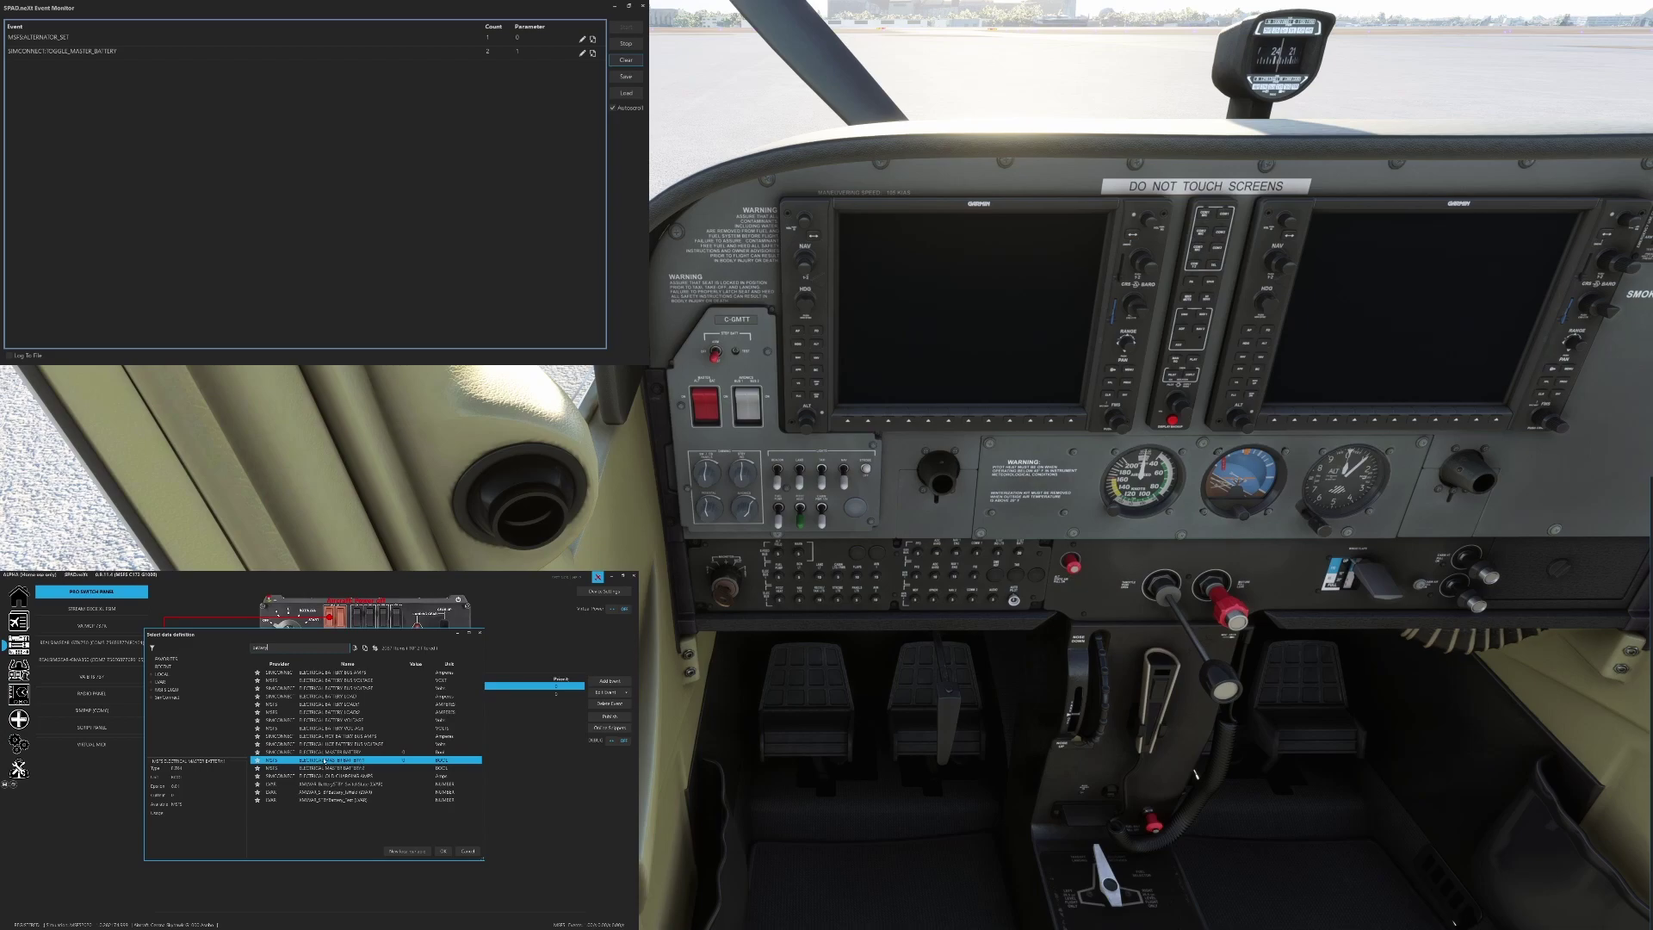
click(442, 850)
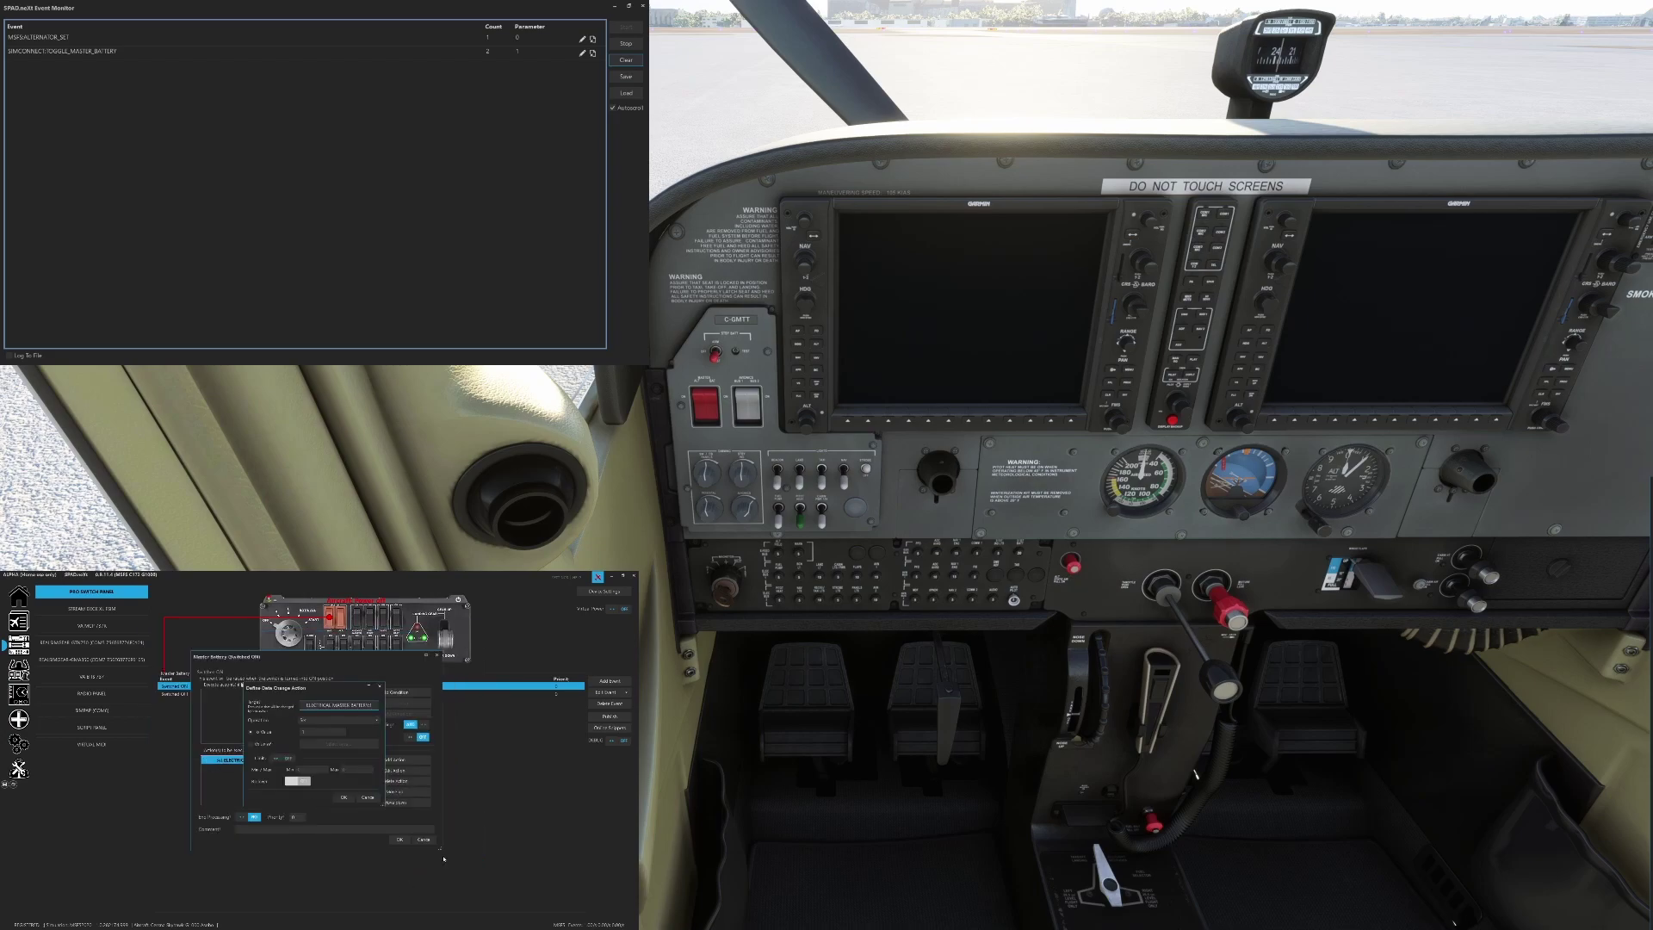
click(343, 797)
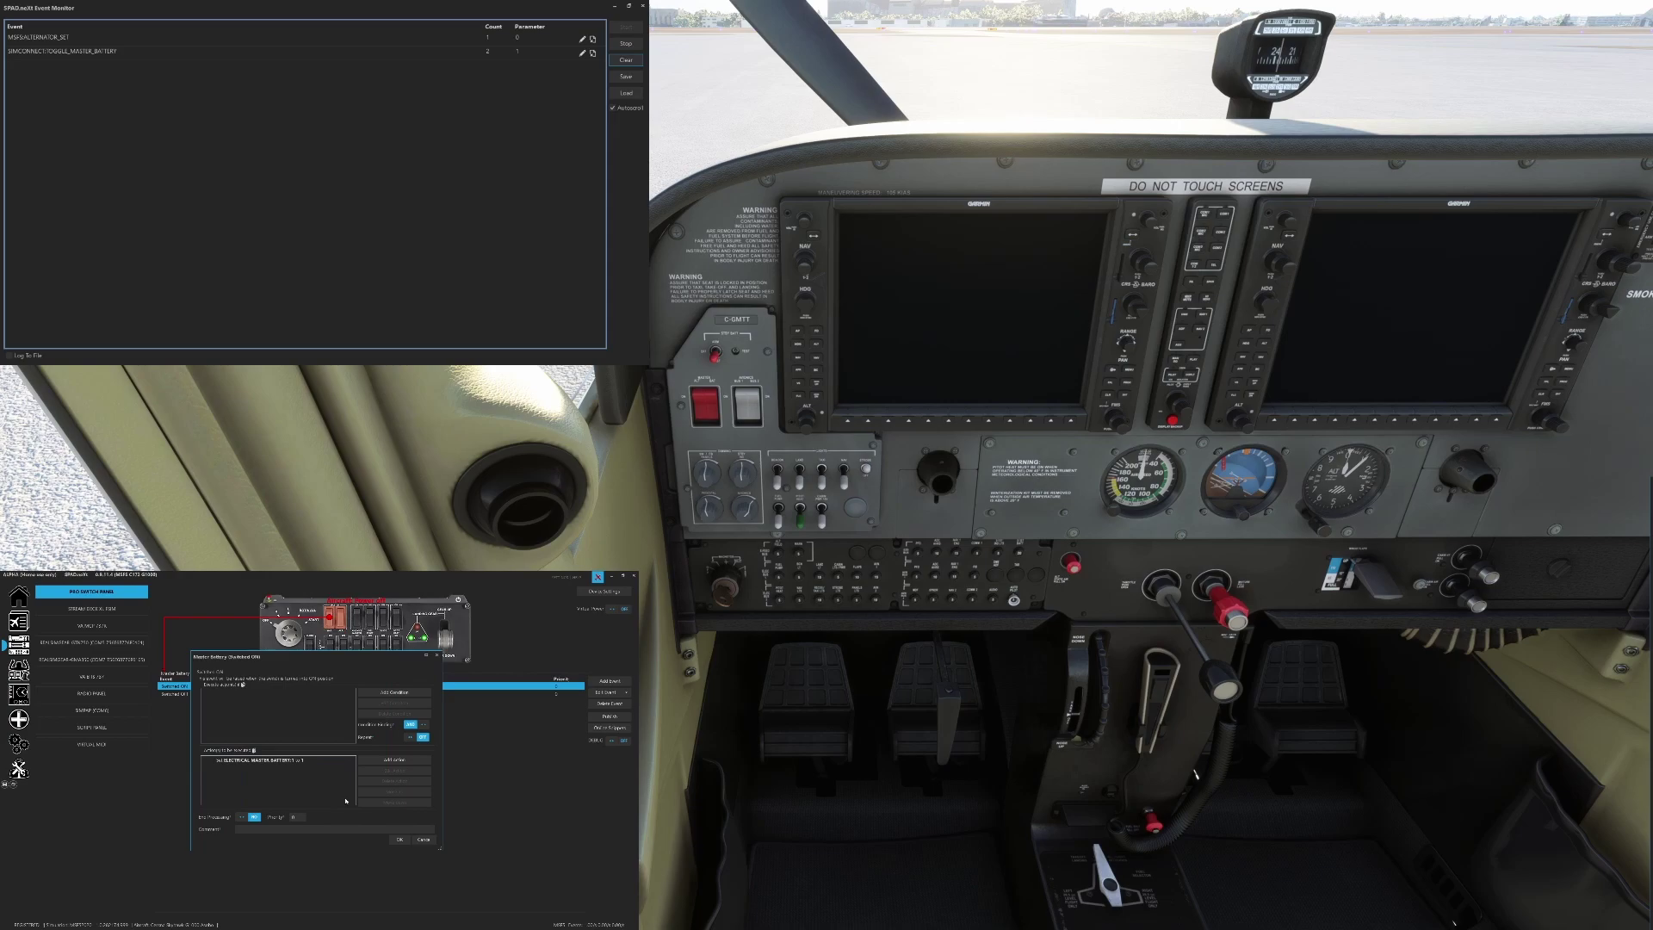
click(400, 839)
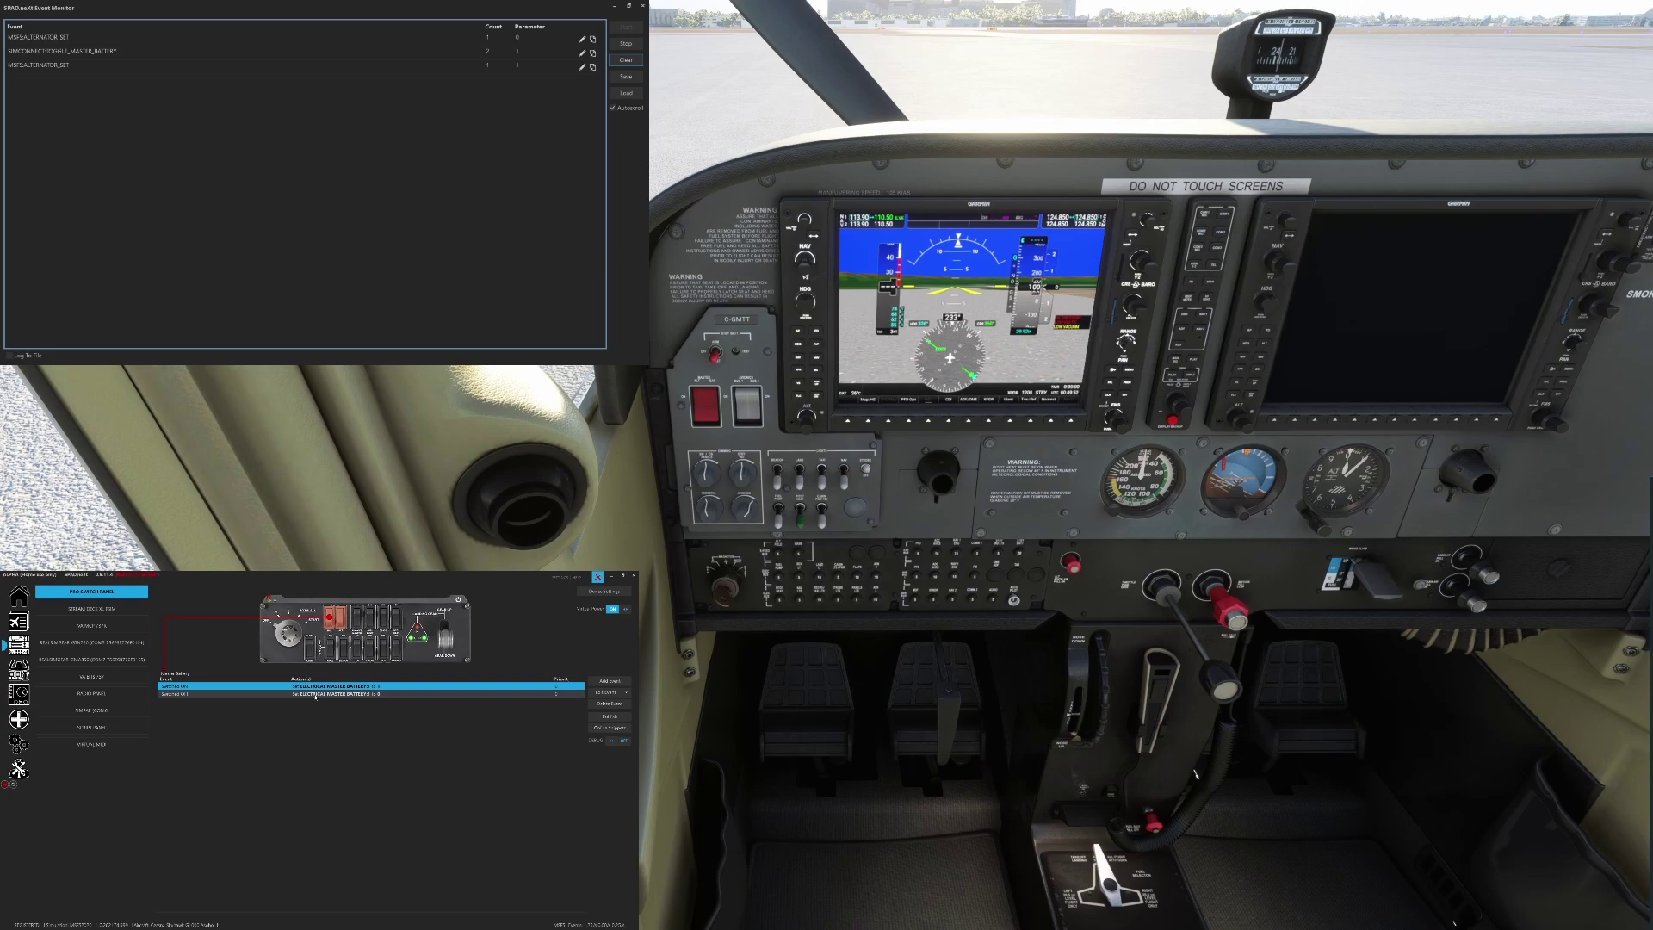
Display the magneto switch's events, MAGNETO_OFF through SET_STARTER1_HELD
click(301, 643)
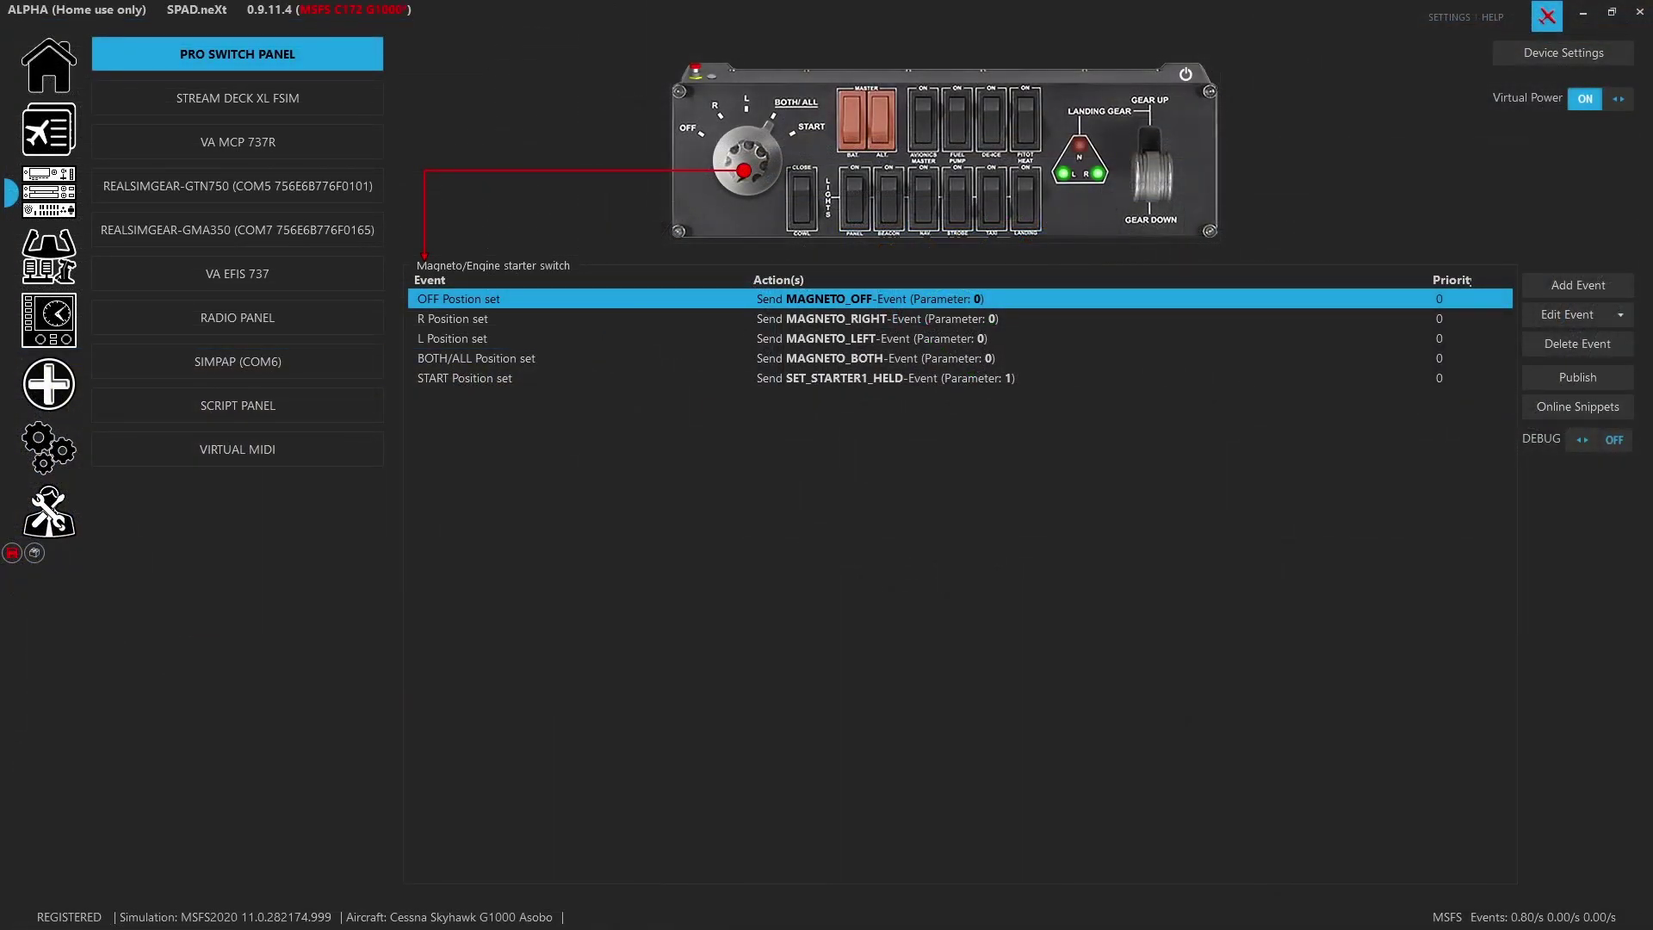
Inspect the Master Battery switch's Switched ON variable action and its target, leaving everything unchanged
click(751, 173)
click(751, 173)
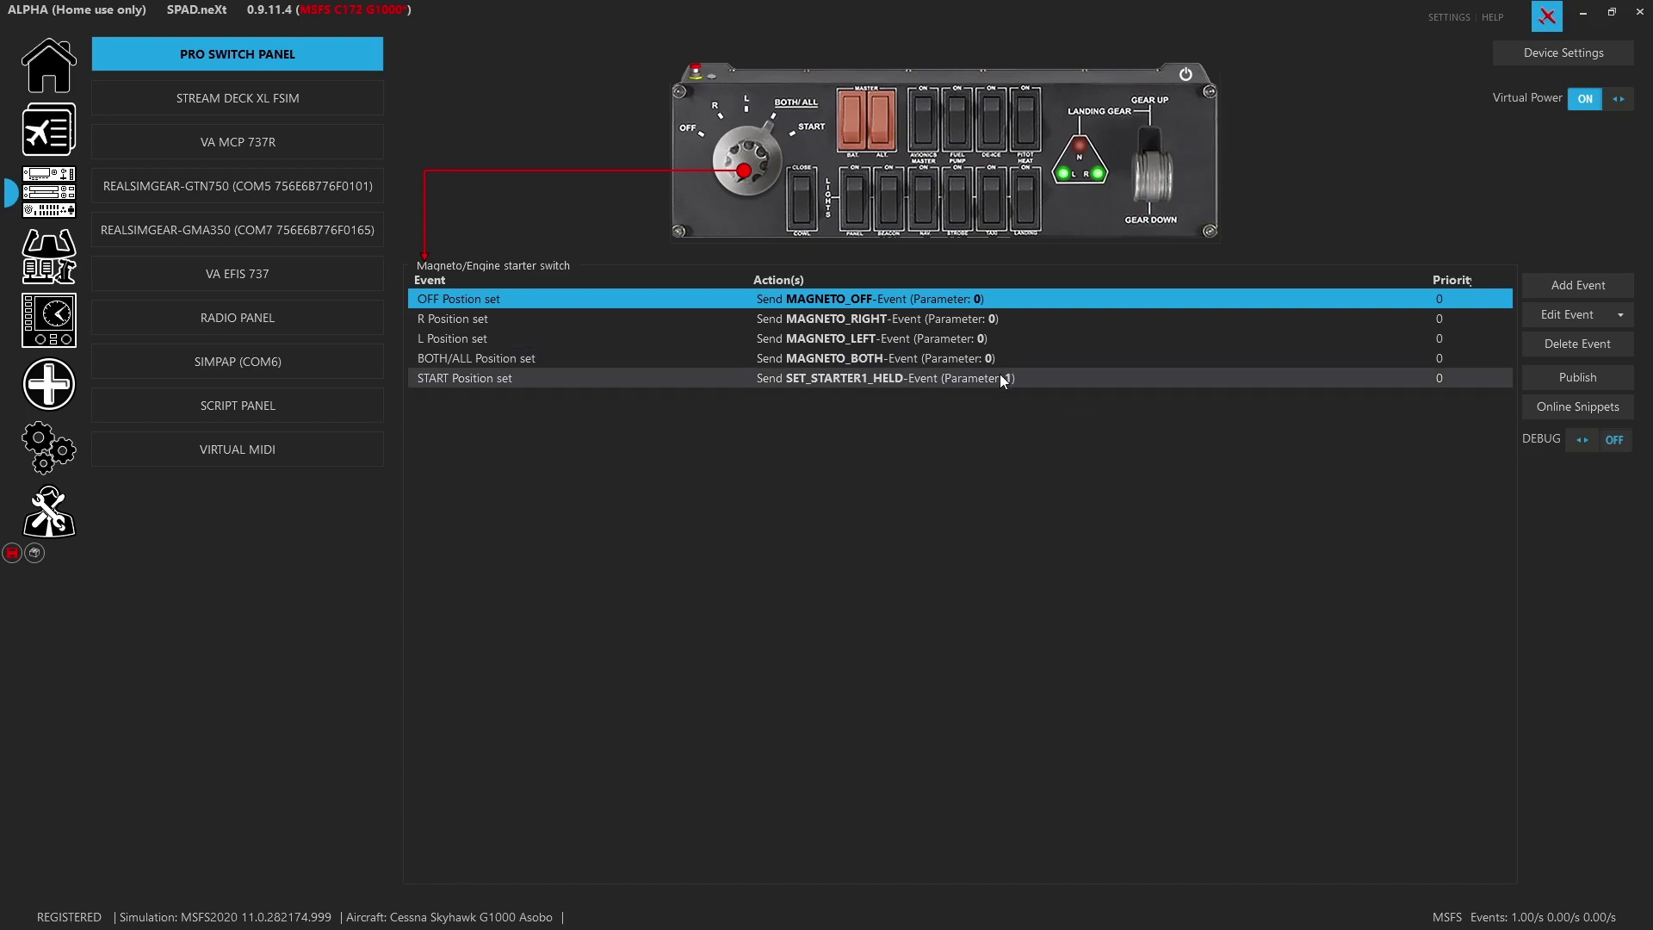
click(849, 138)
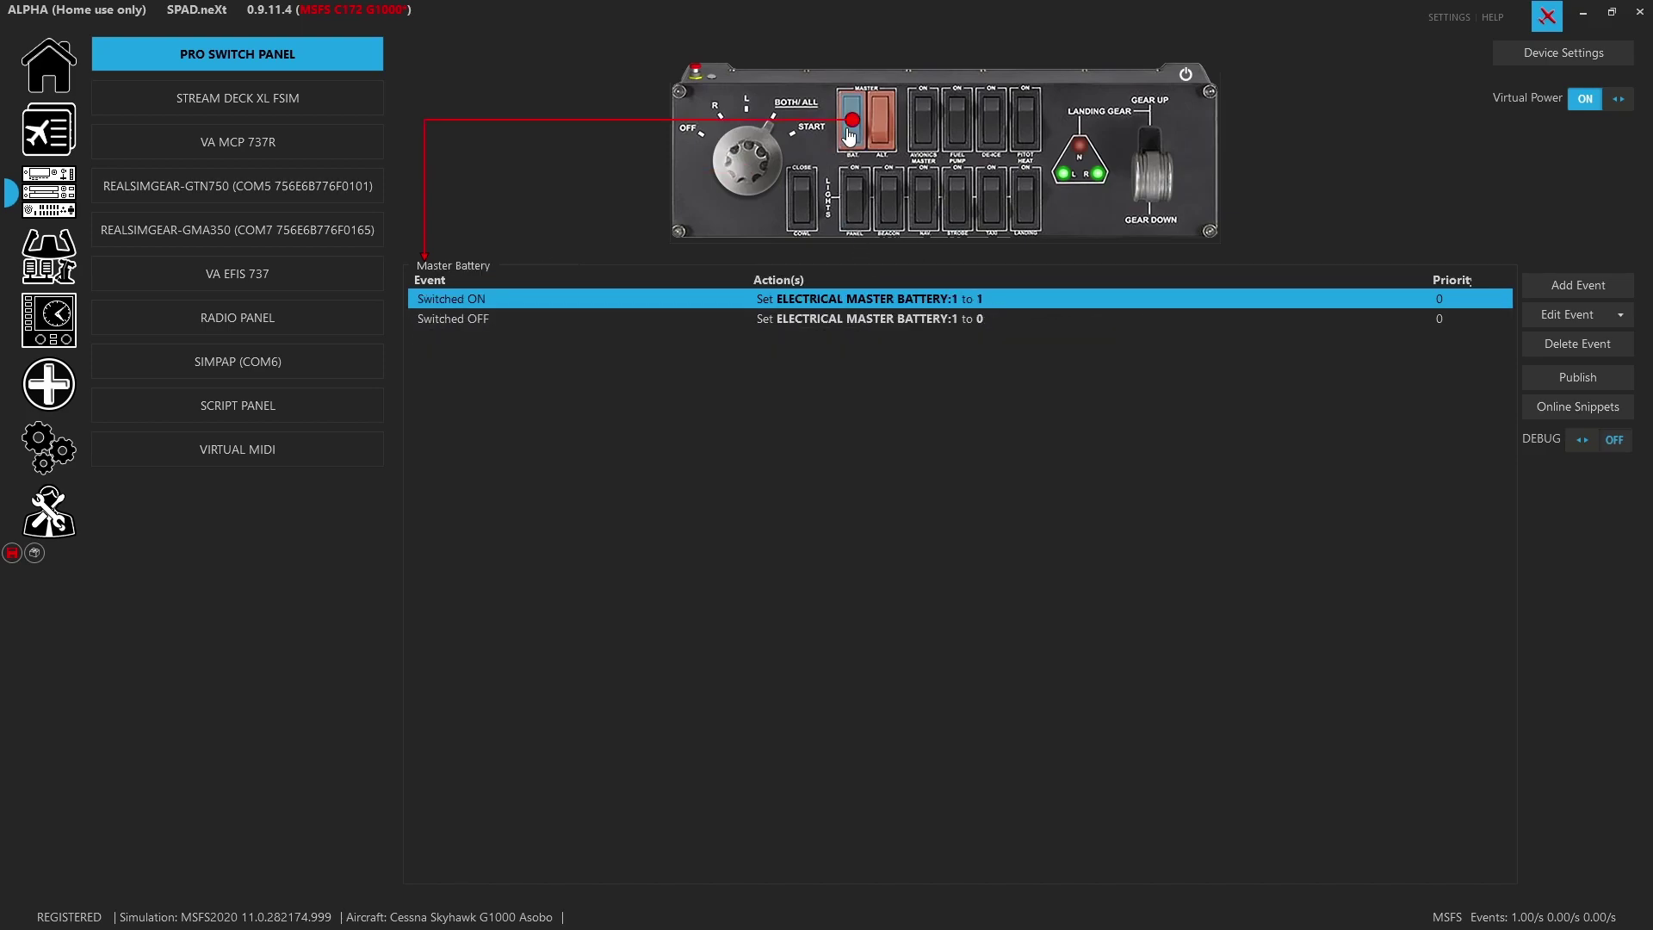
double_click(845, 304)
double_click(713, 489)
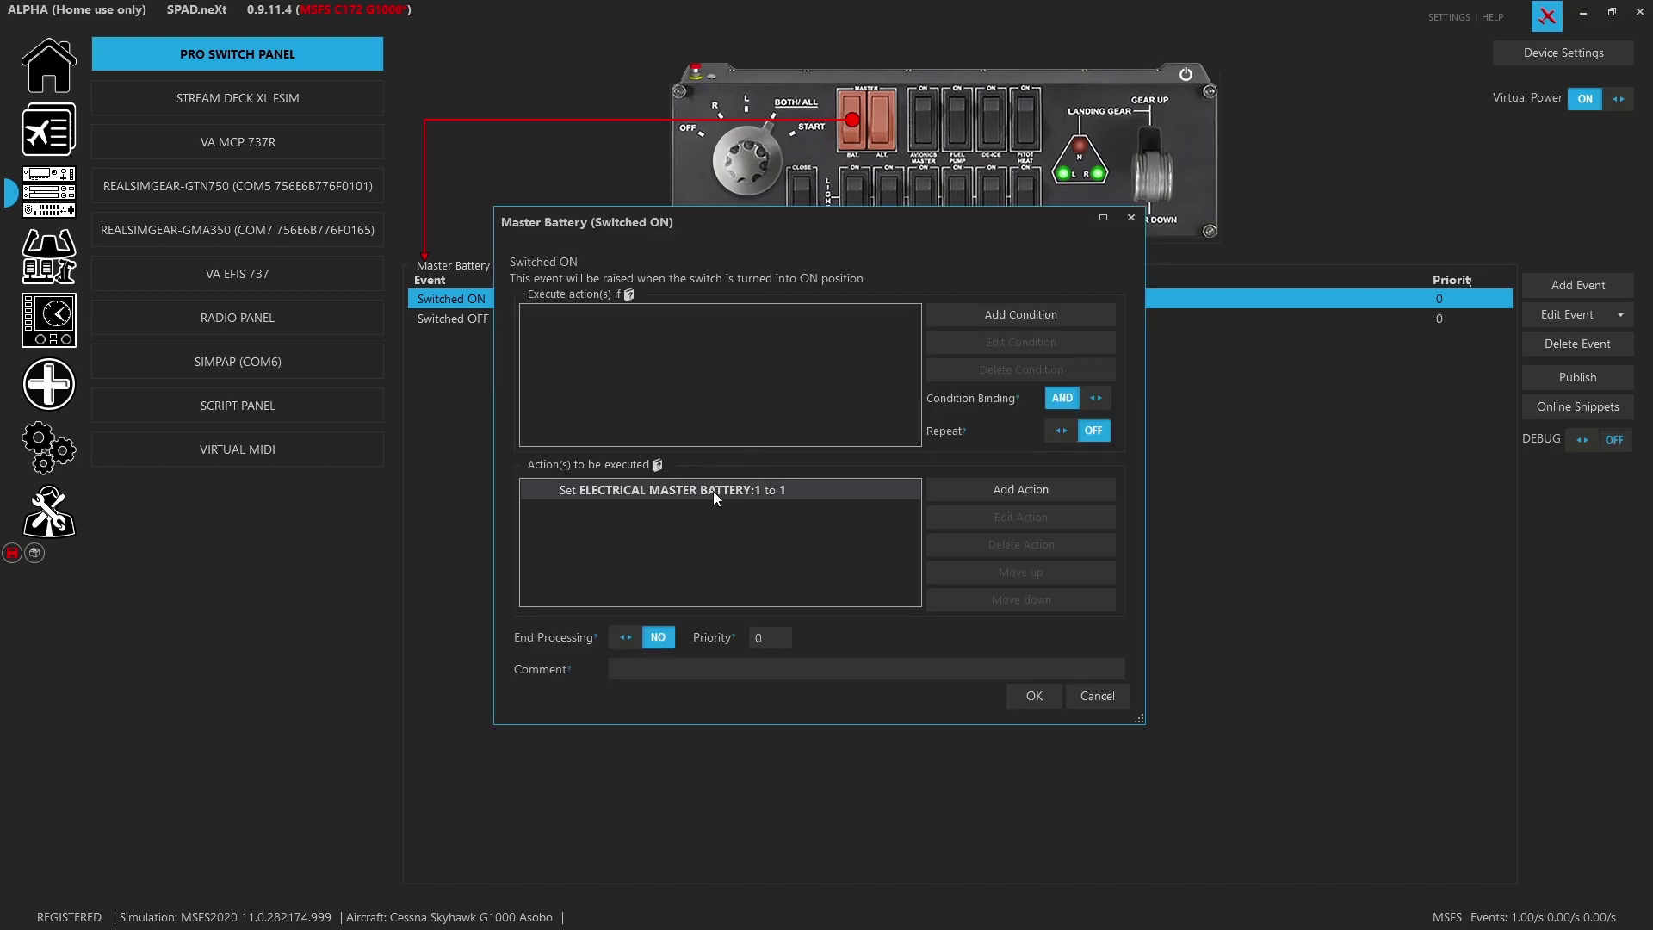
click(829, 346)
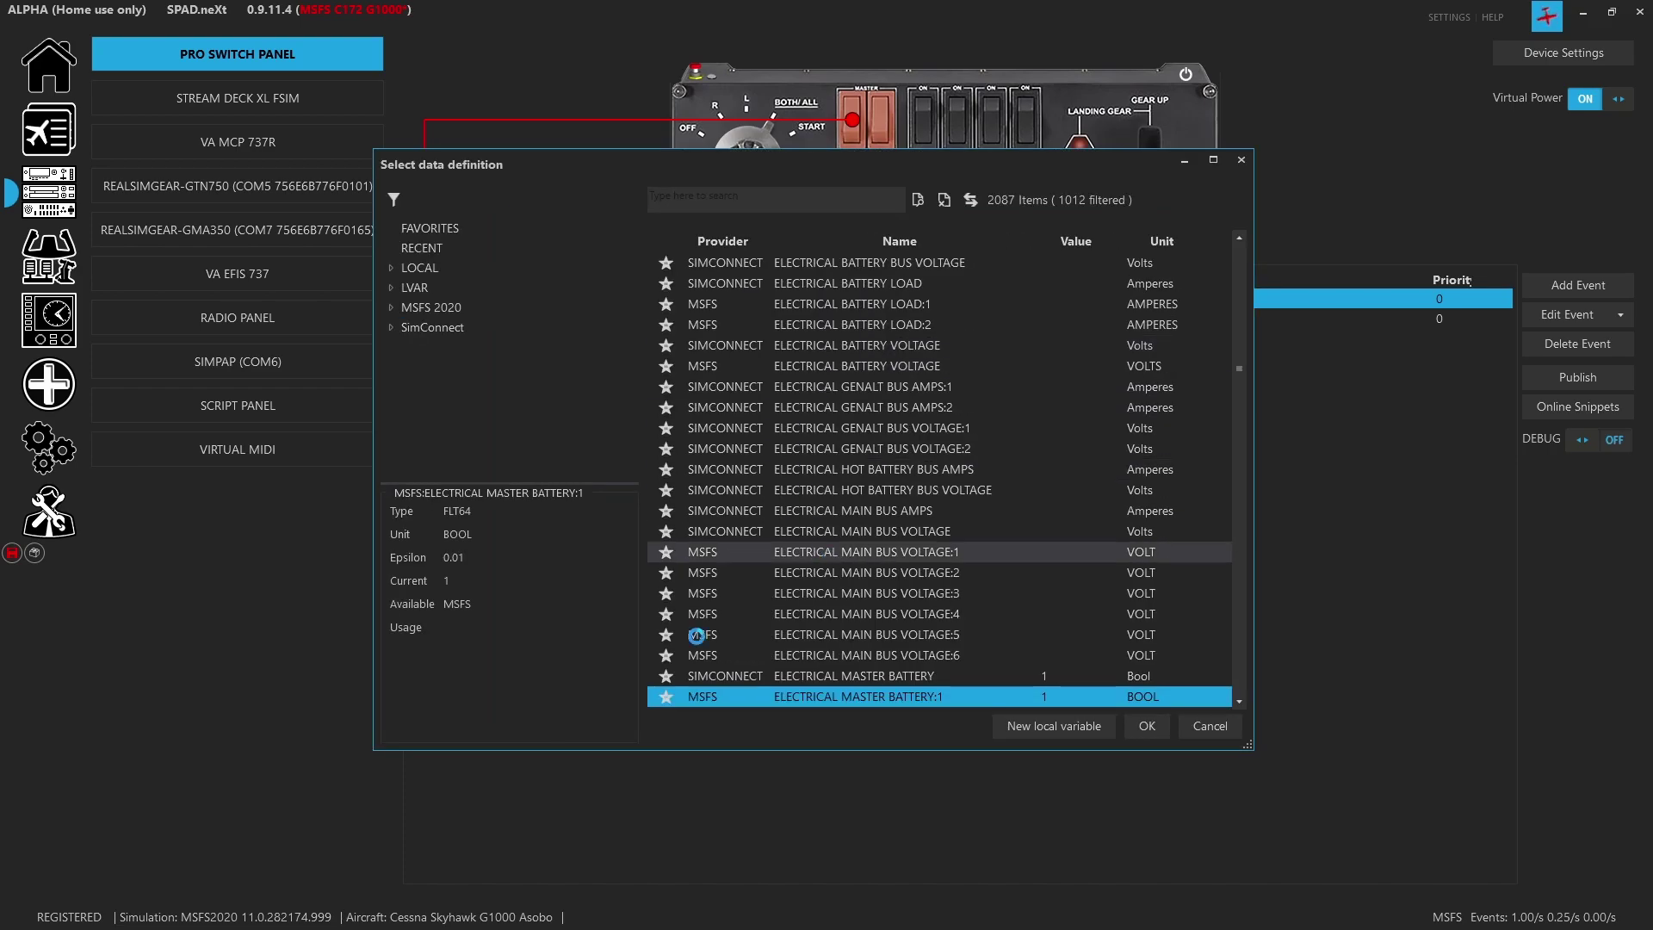
click(1189, 725)
click(964, 587)
click(1127, 695)
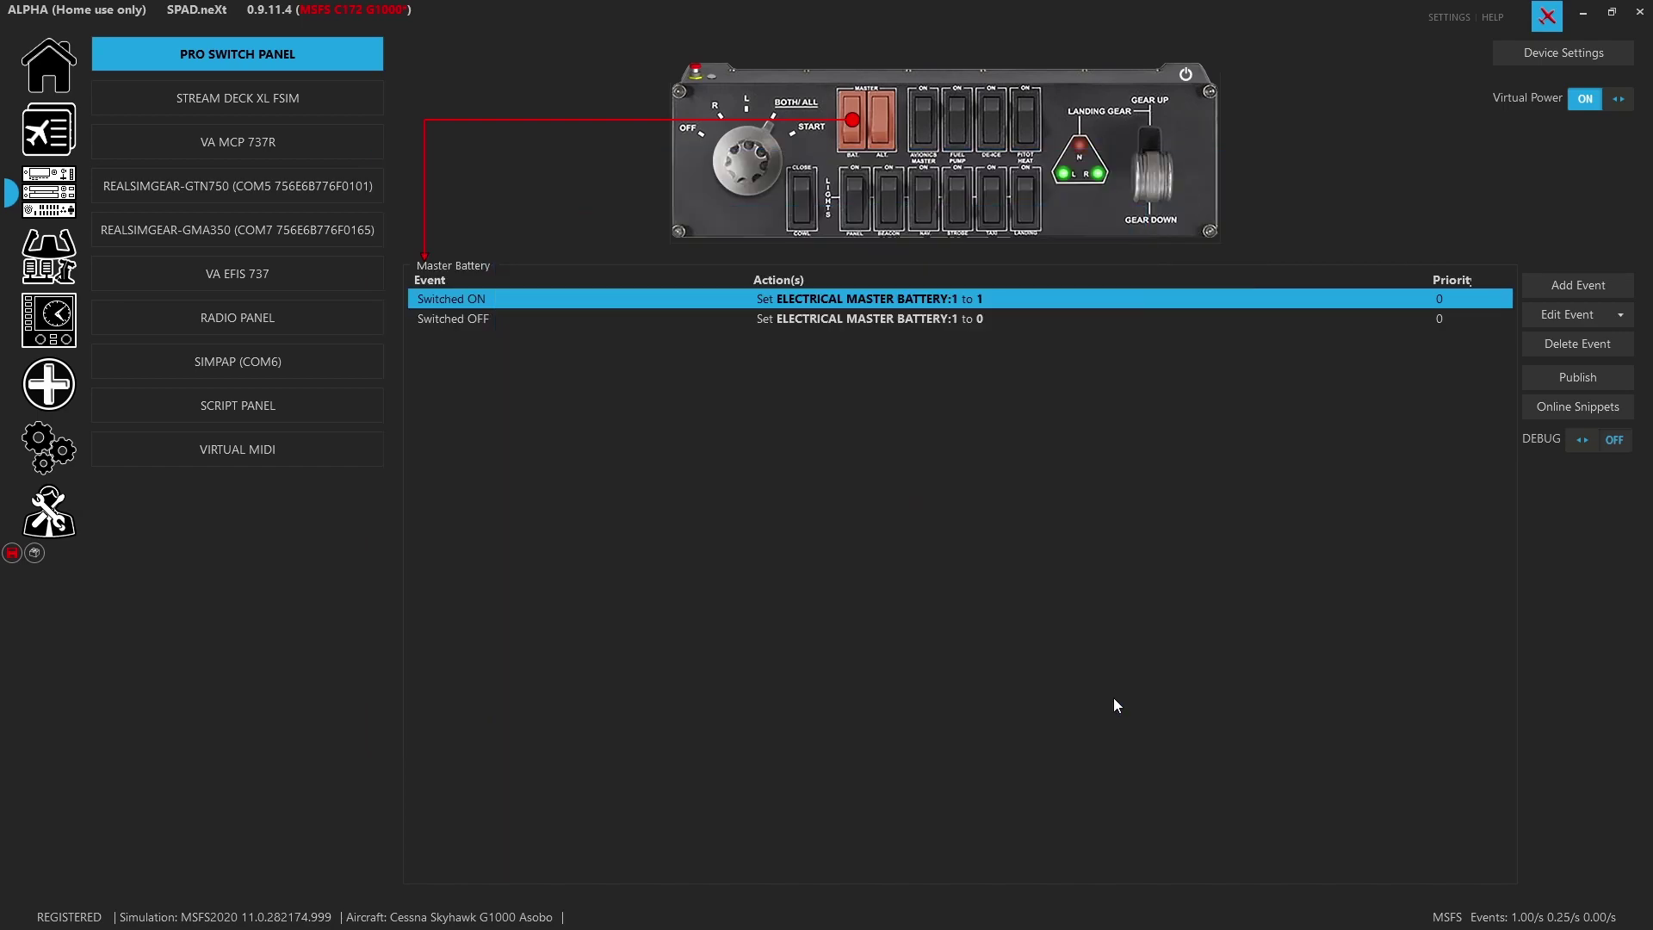
Review the alternator, avionics master and fuel pump switch events, ending on ELECT_FUEL_PUMP1_SET
click(876, 129)
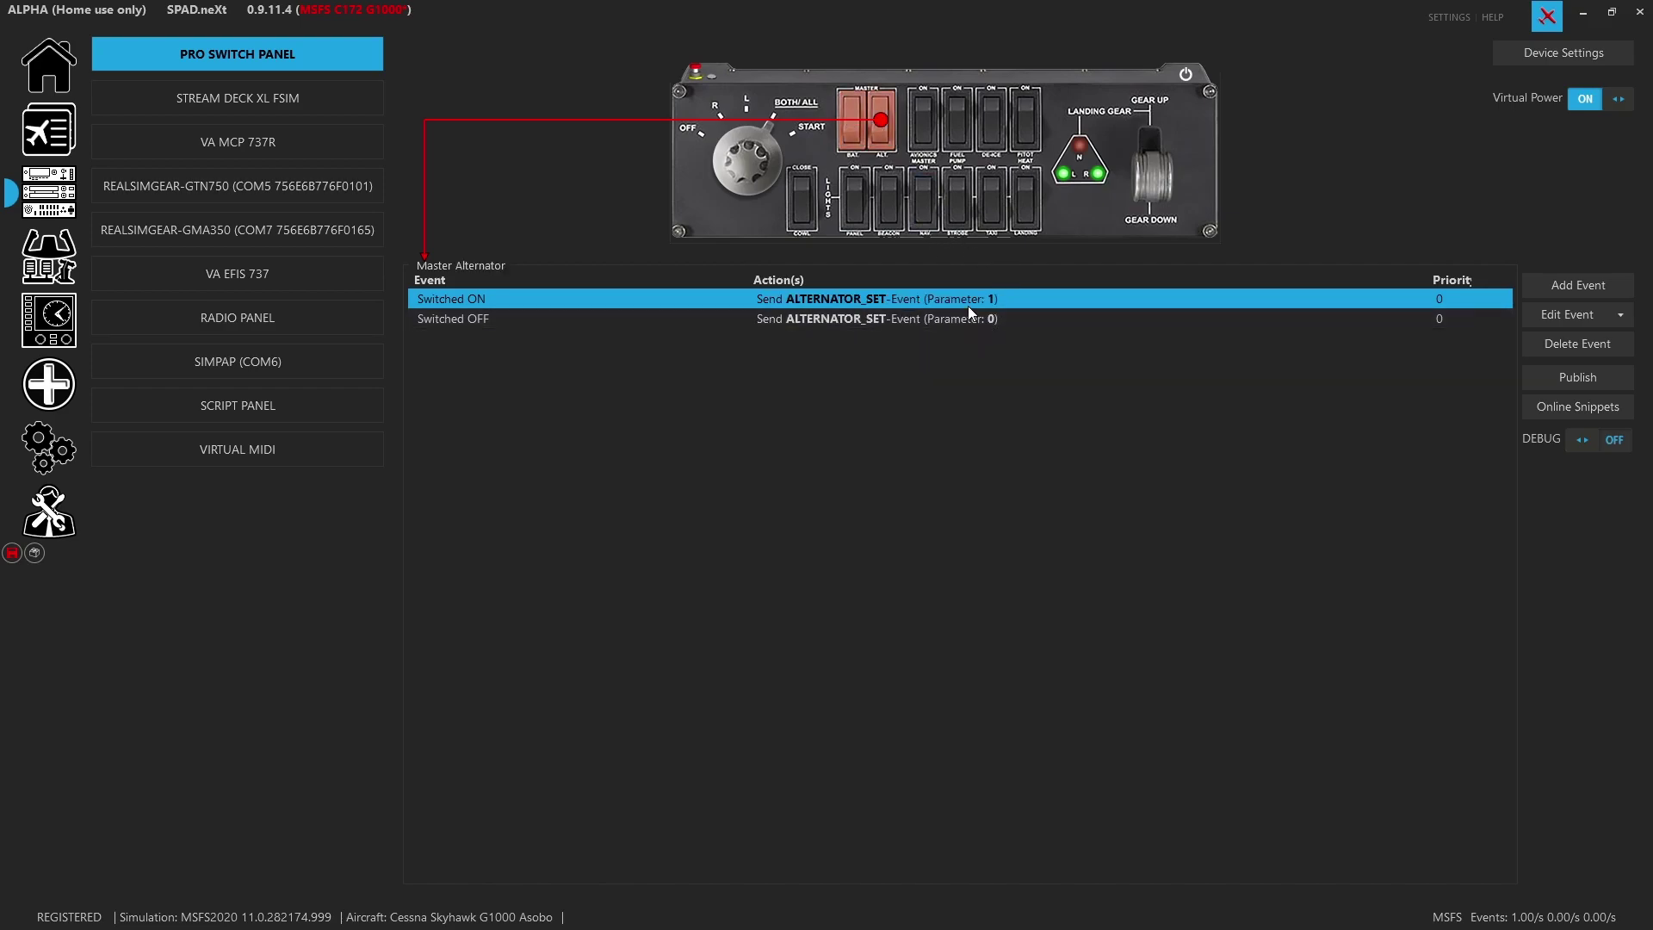
click(922, 140)
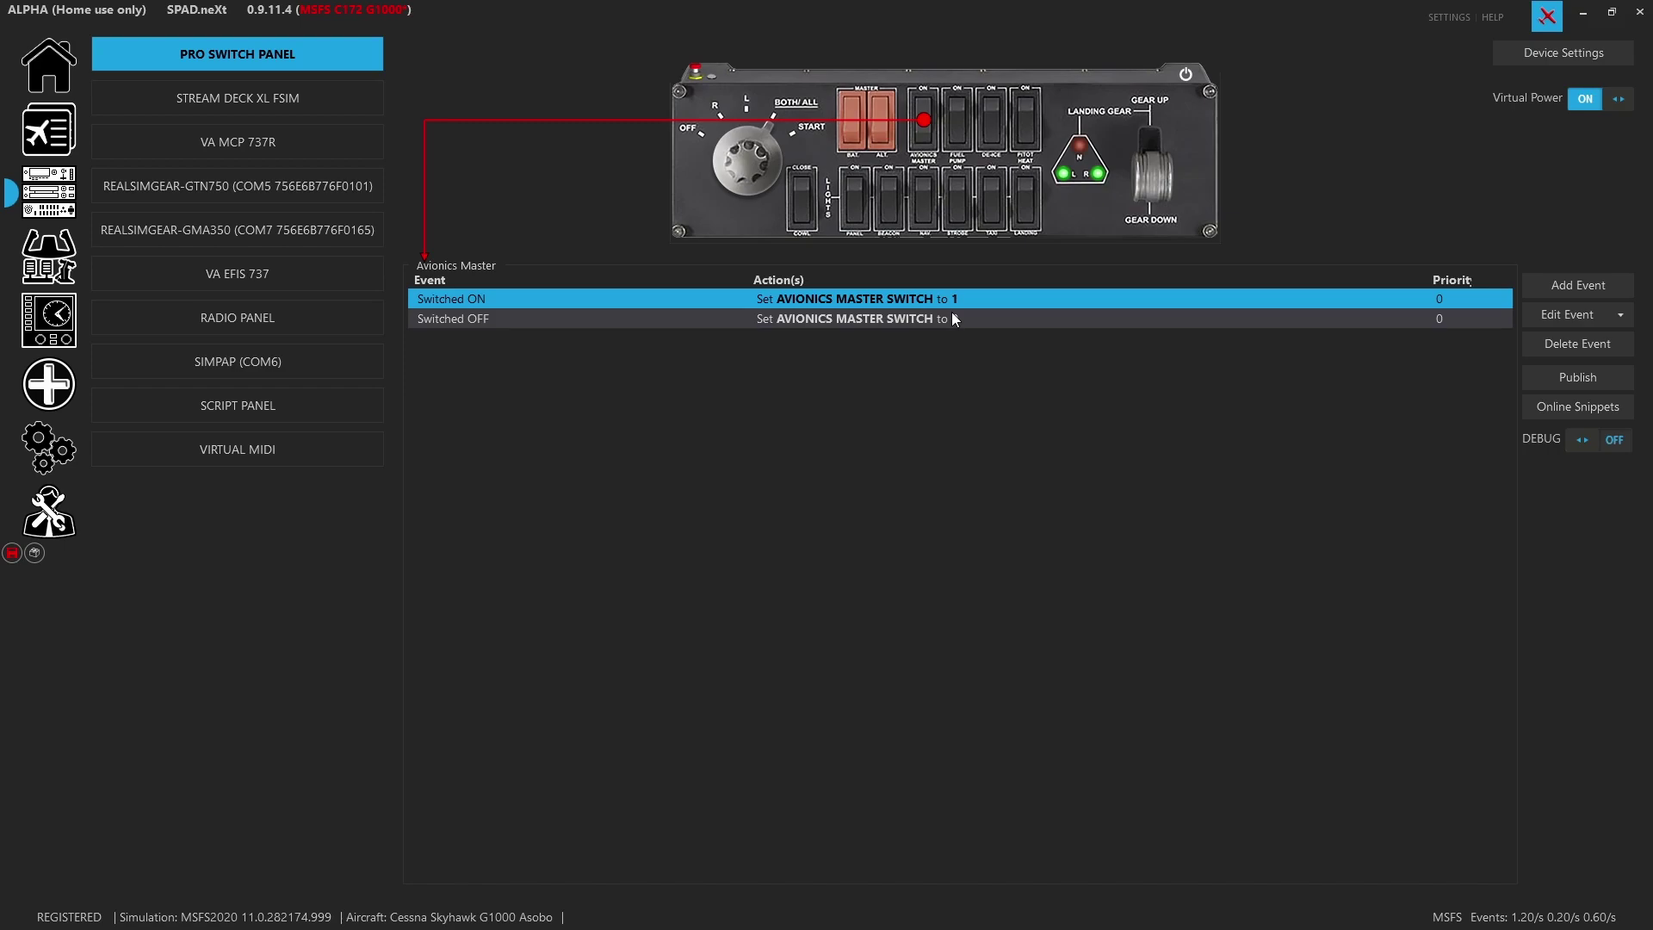
click(963, 129)
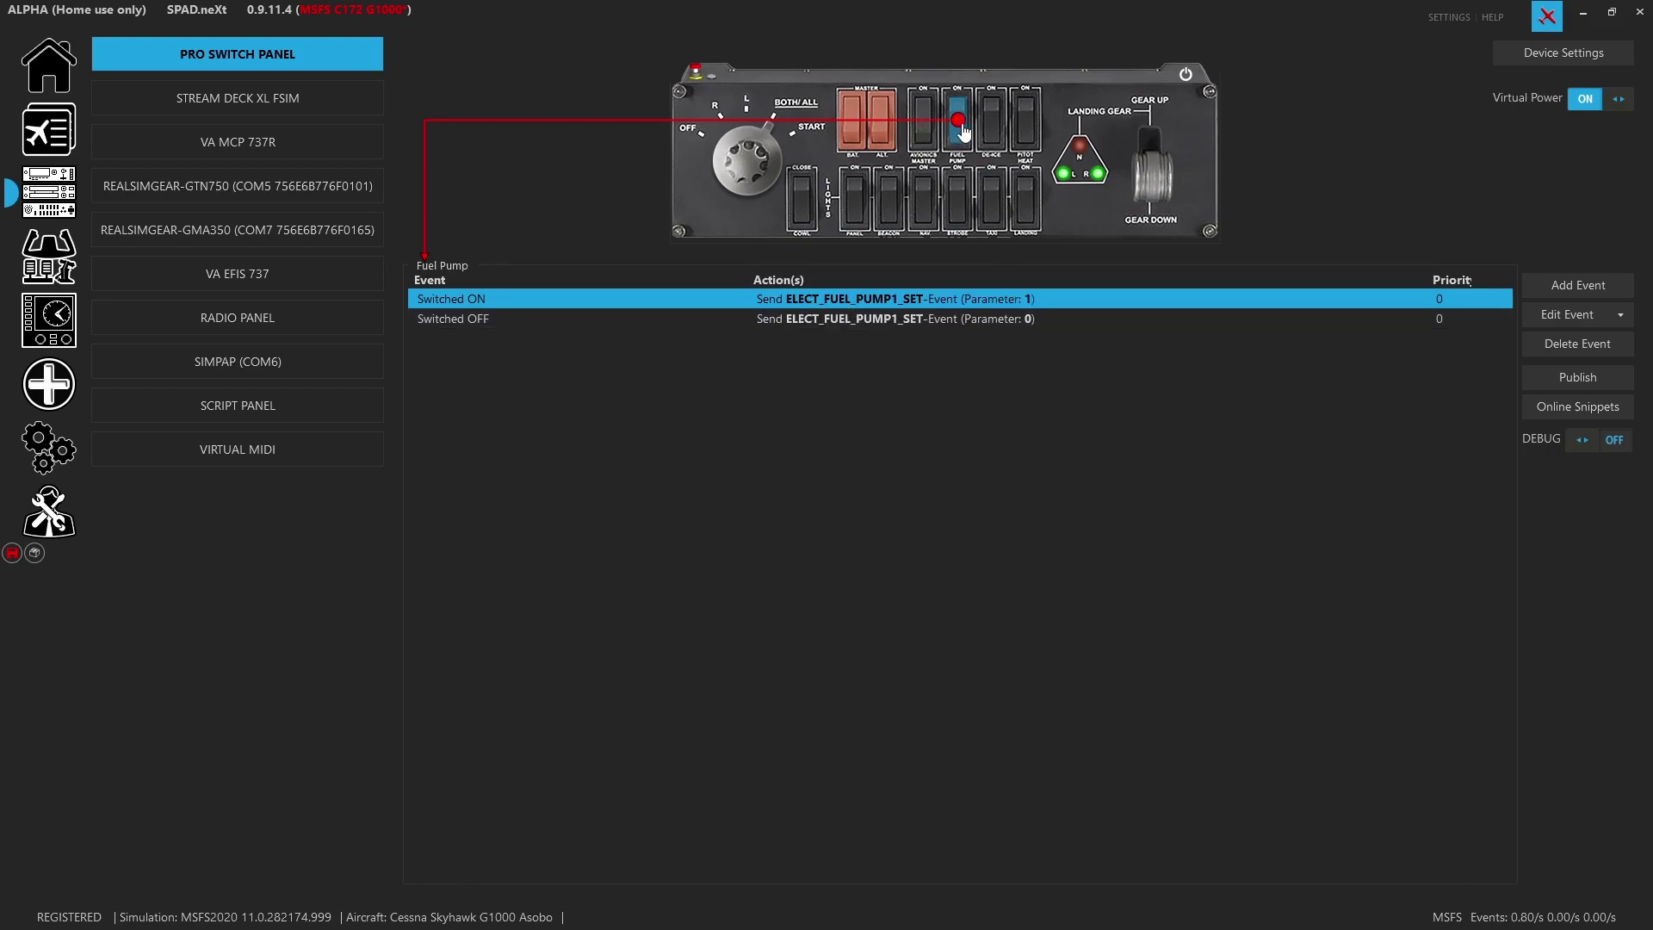
Step through the de-ice, pitot, landing, taxi, strobe, nav, beacon and panel light switches to Cowl
click(992, 131)
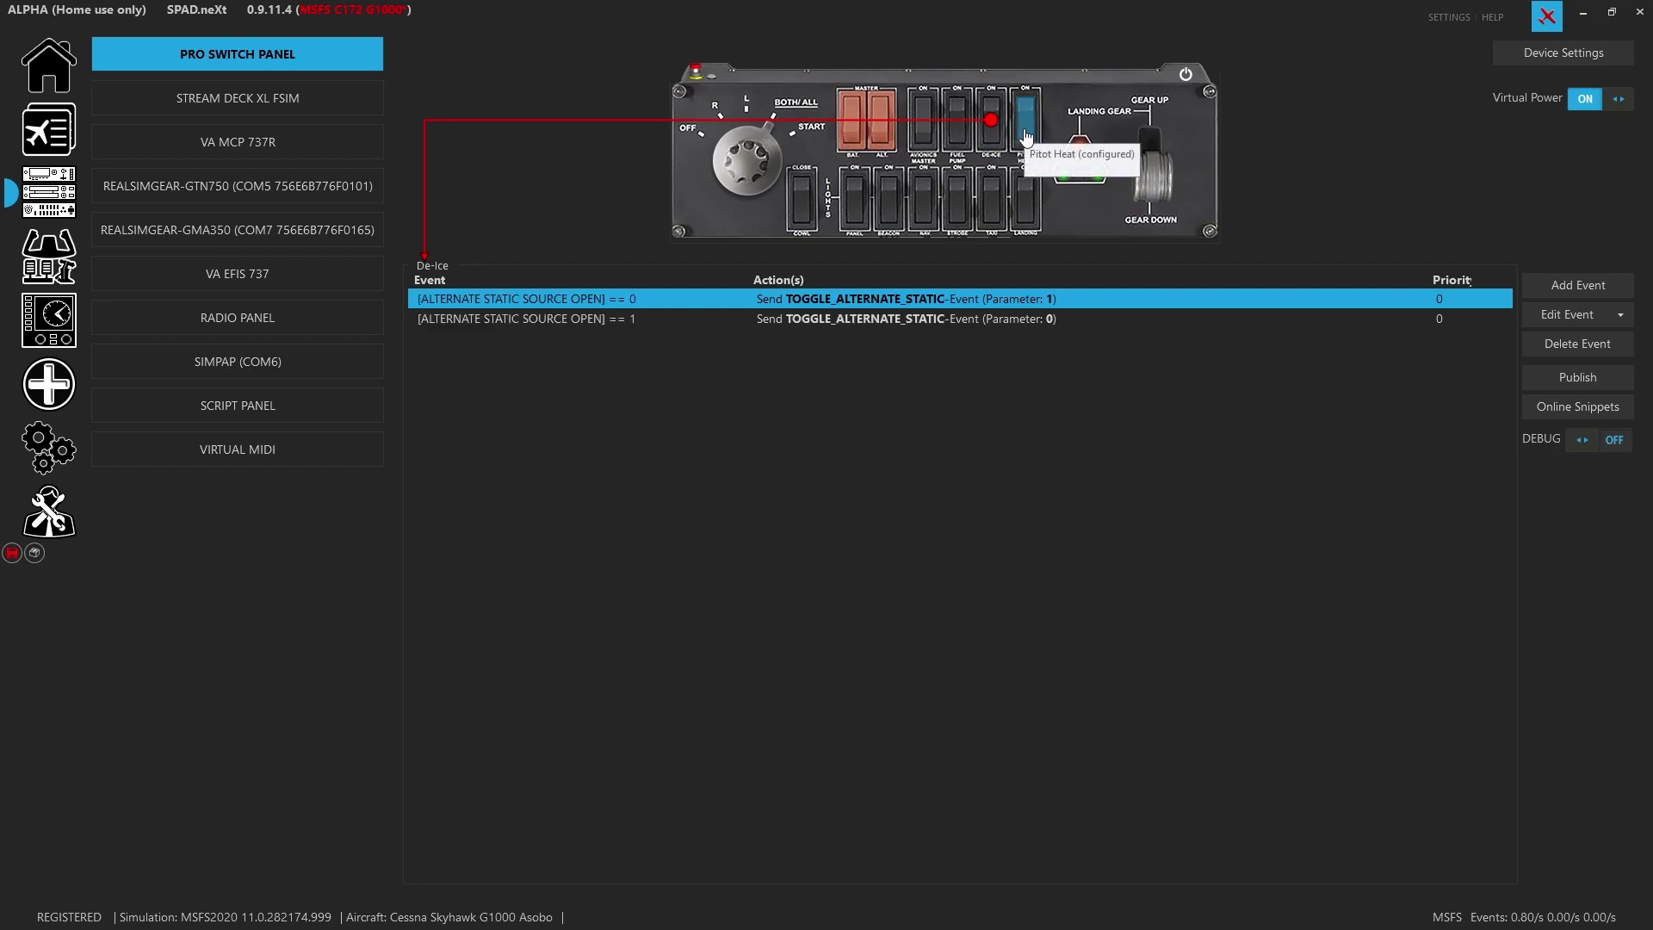
click(1026, 134)
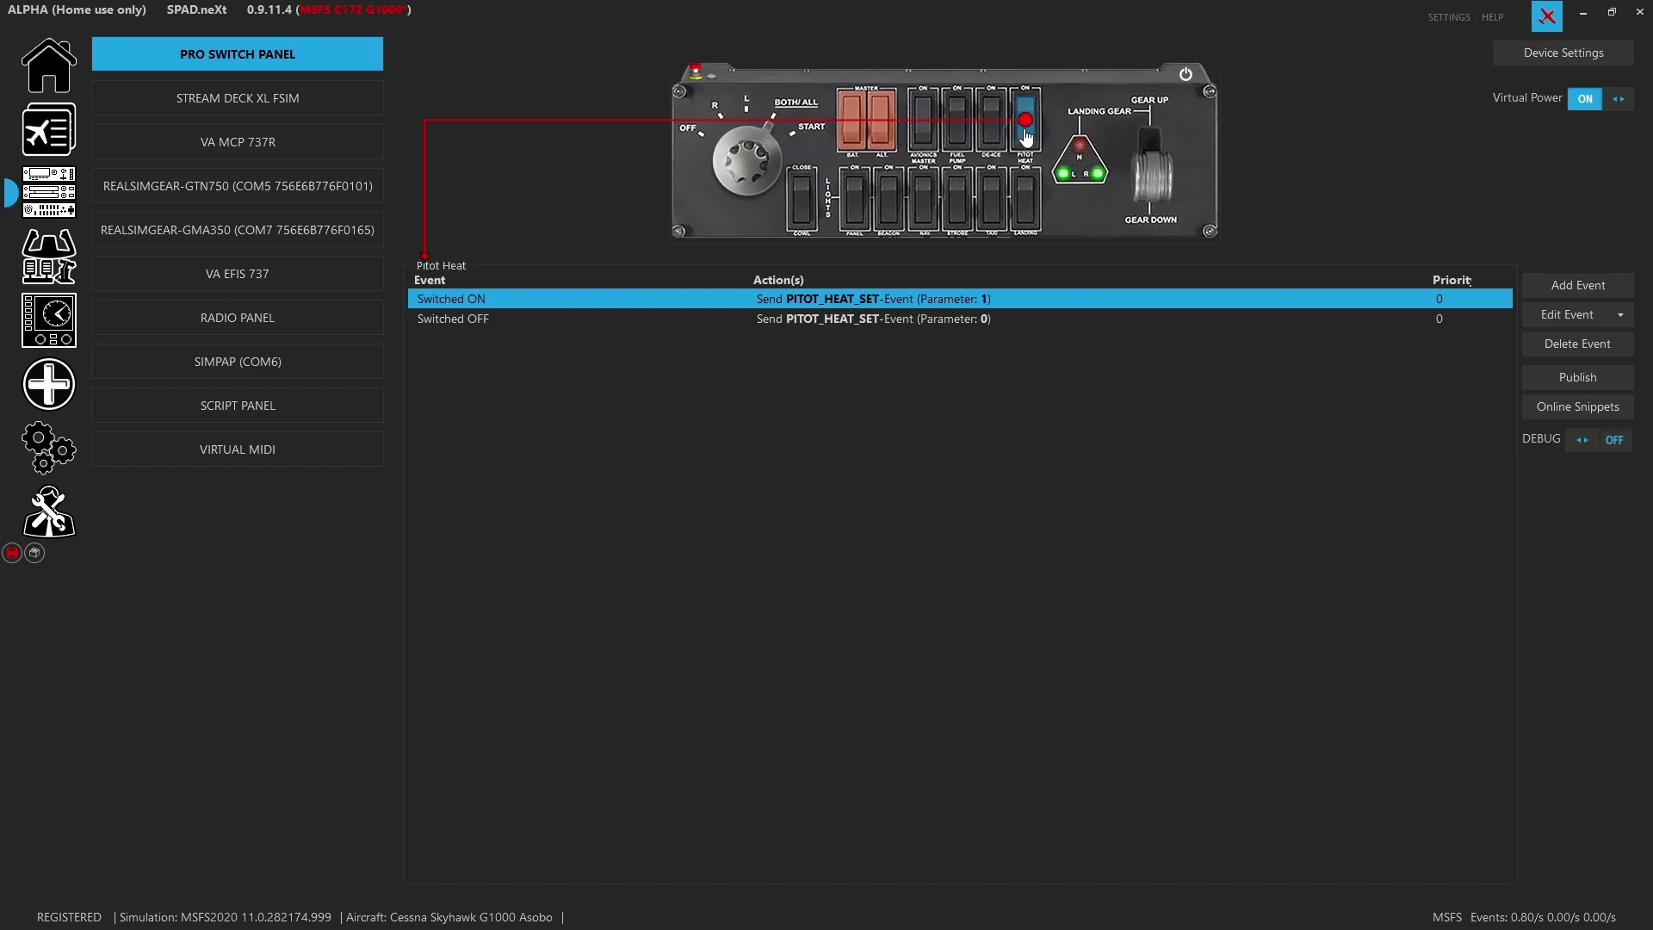
click(1033, 203)
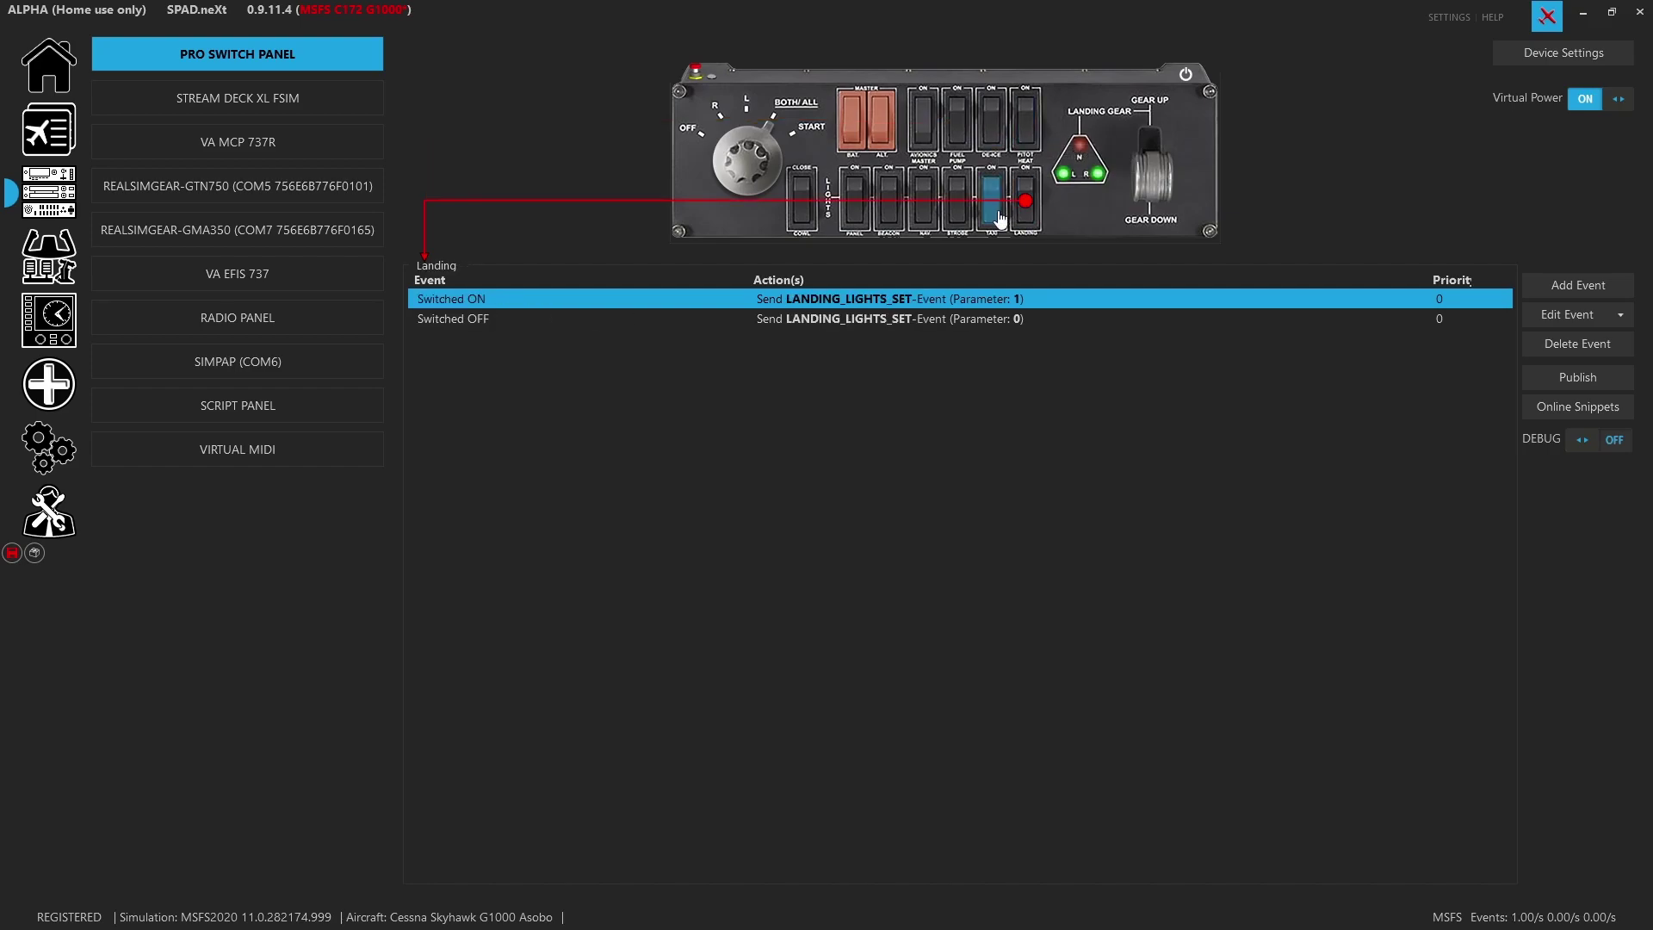
click(994, 215)
click(961, 223)
click(924, 220)
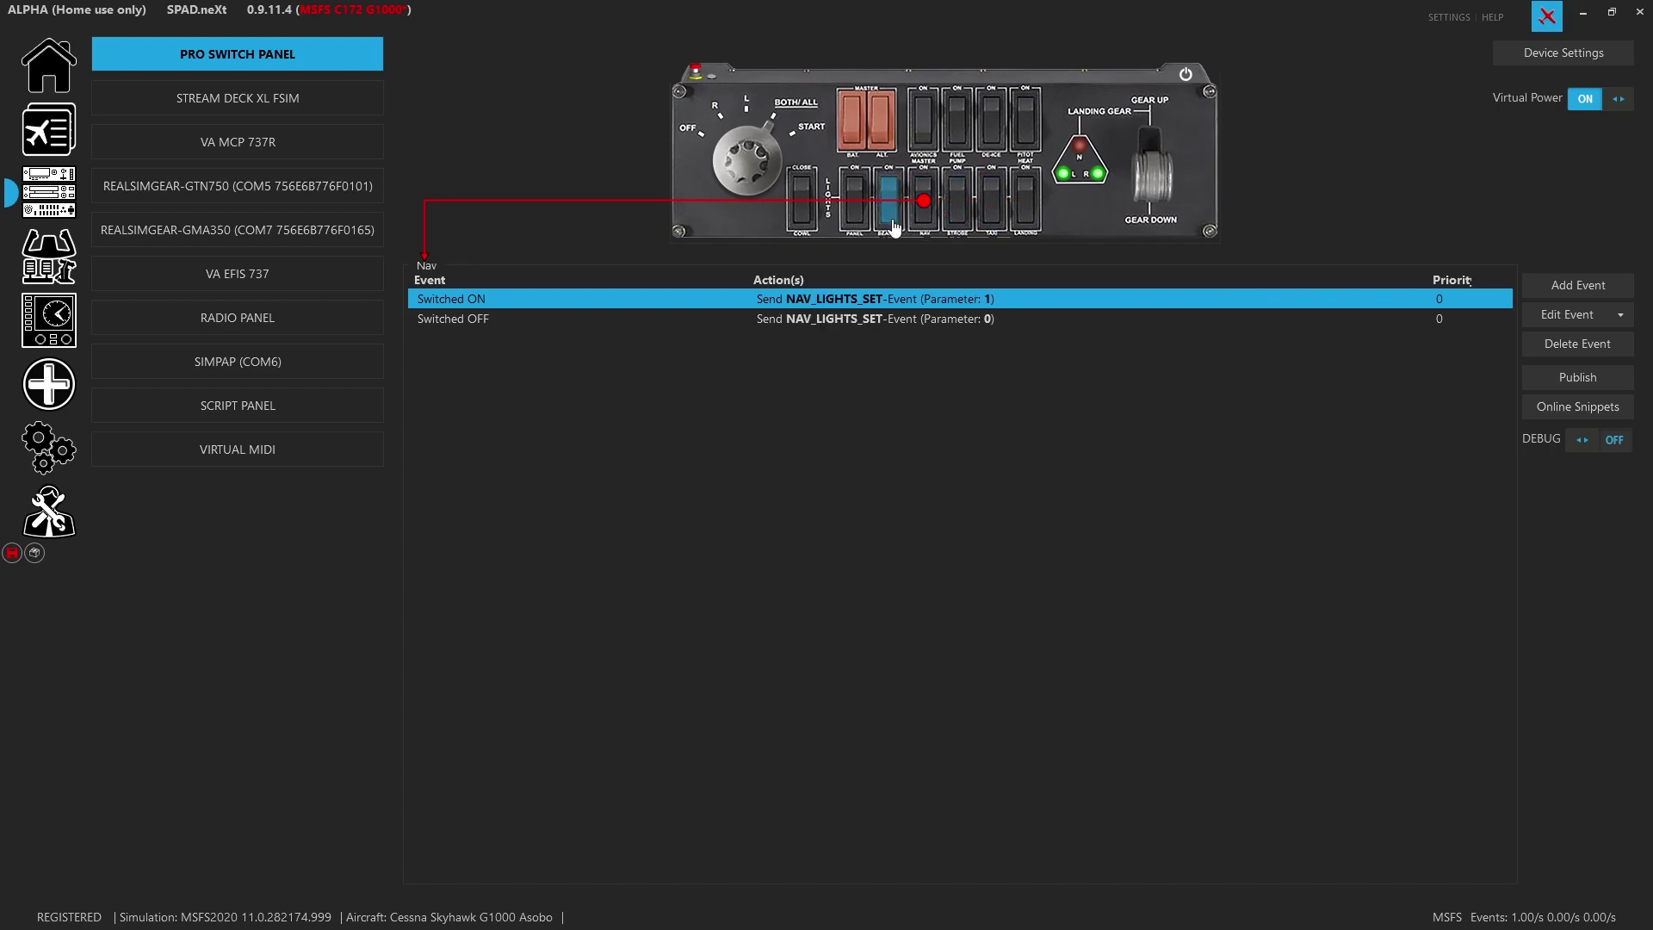
click(890, 219)
click(849, 222)
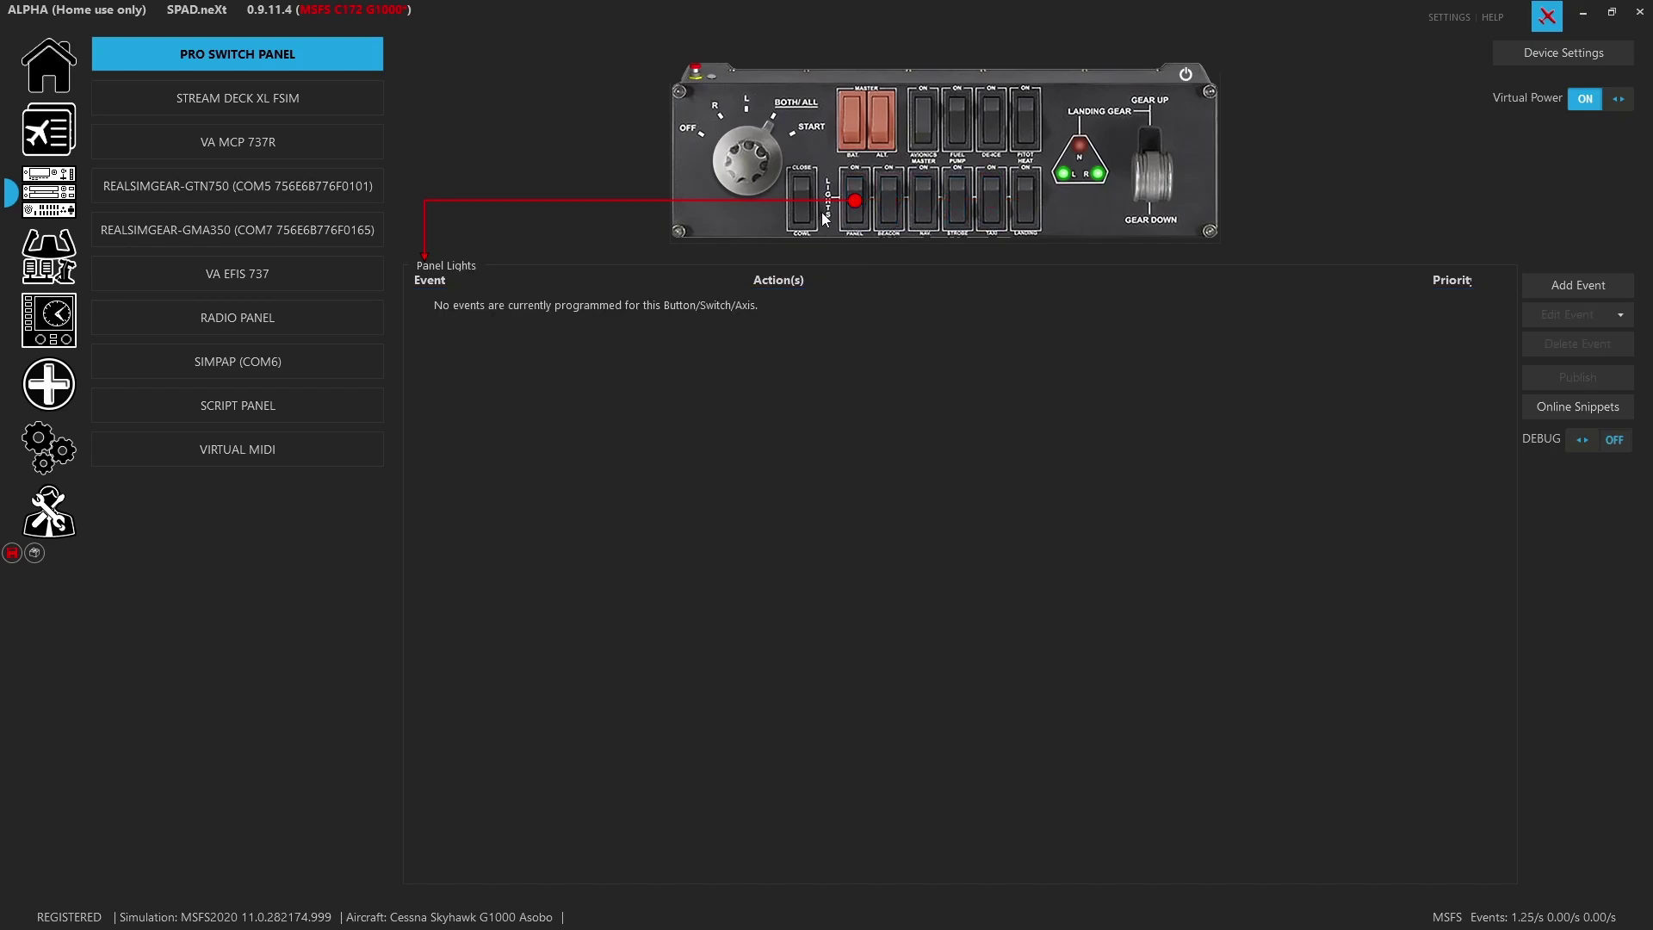
click(802, 205)
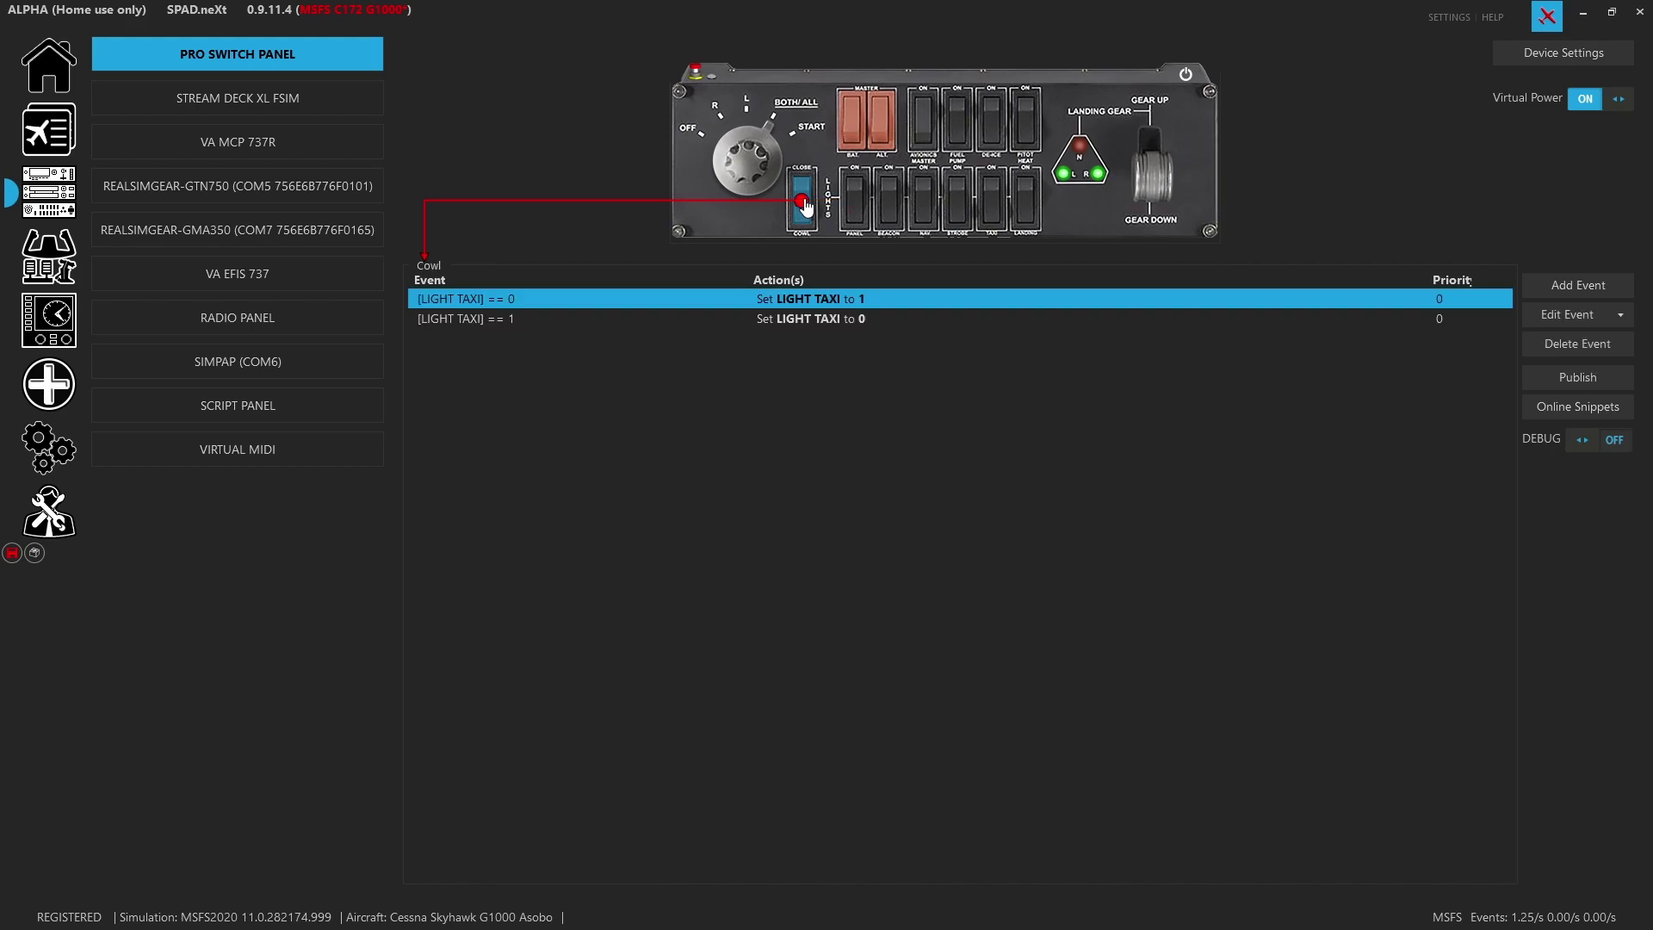
Delete both LIGHT TAXI events from the Cowl switch and save the profile
click(1572, 344)
click(1572, 344)
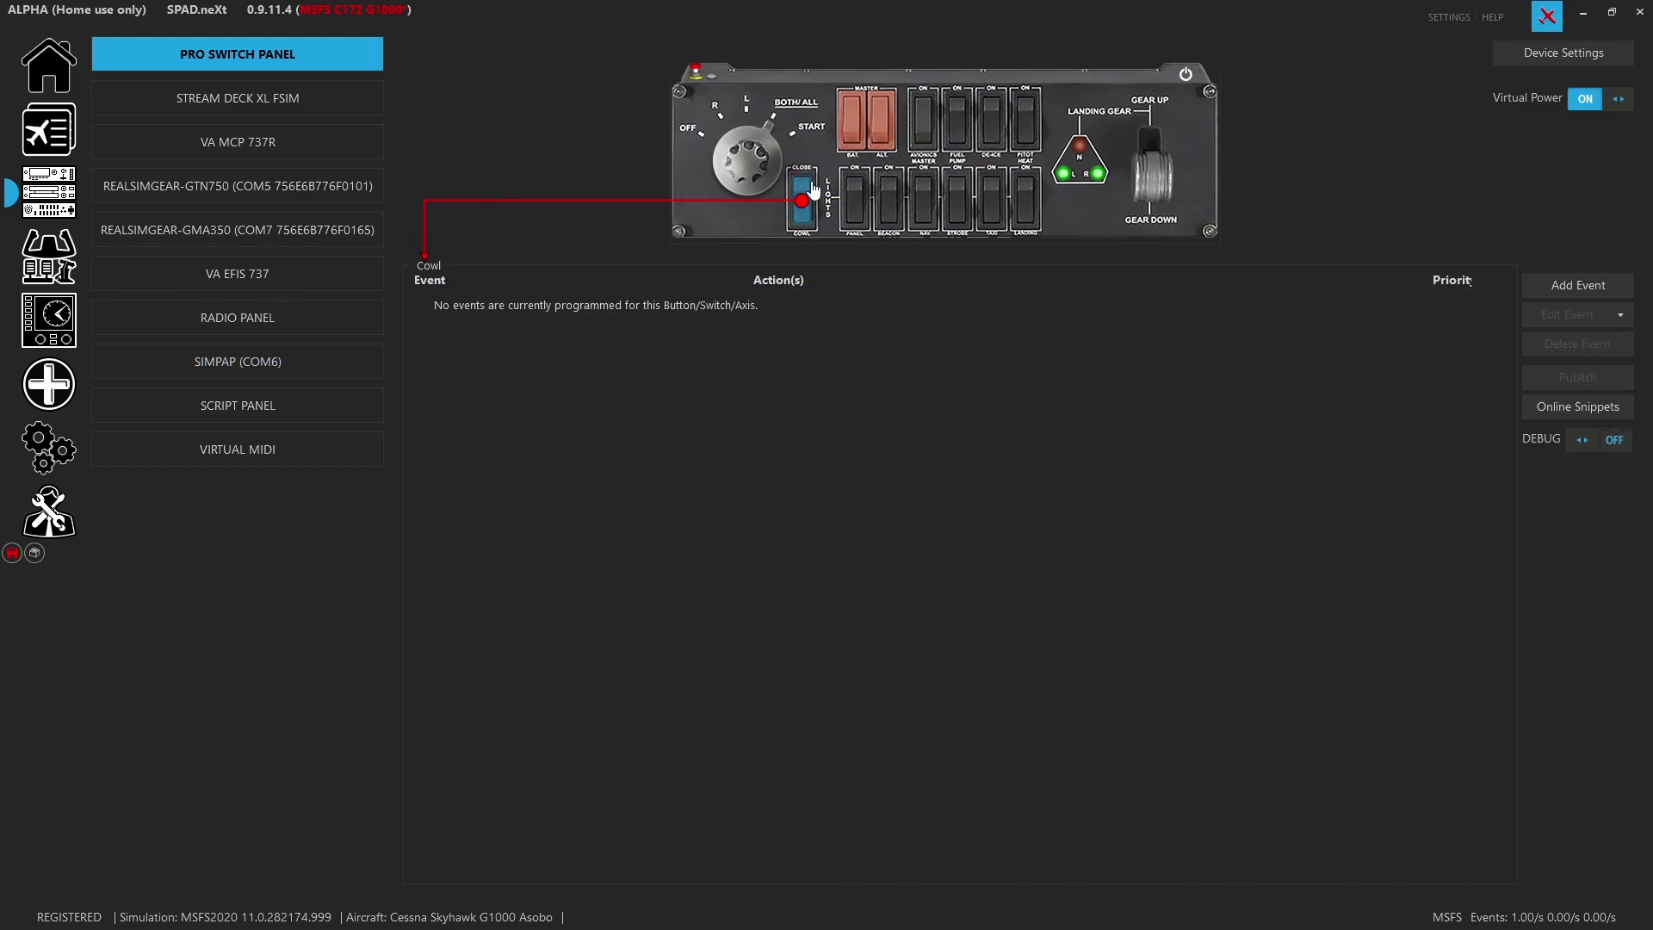
click(12, 552)
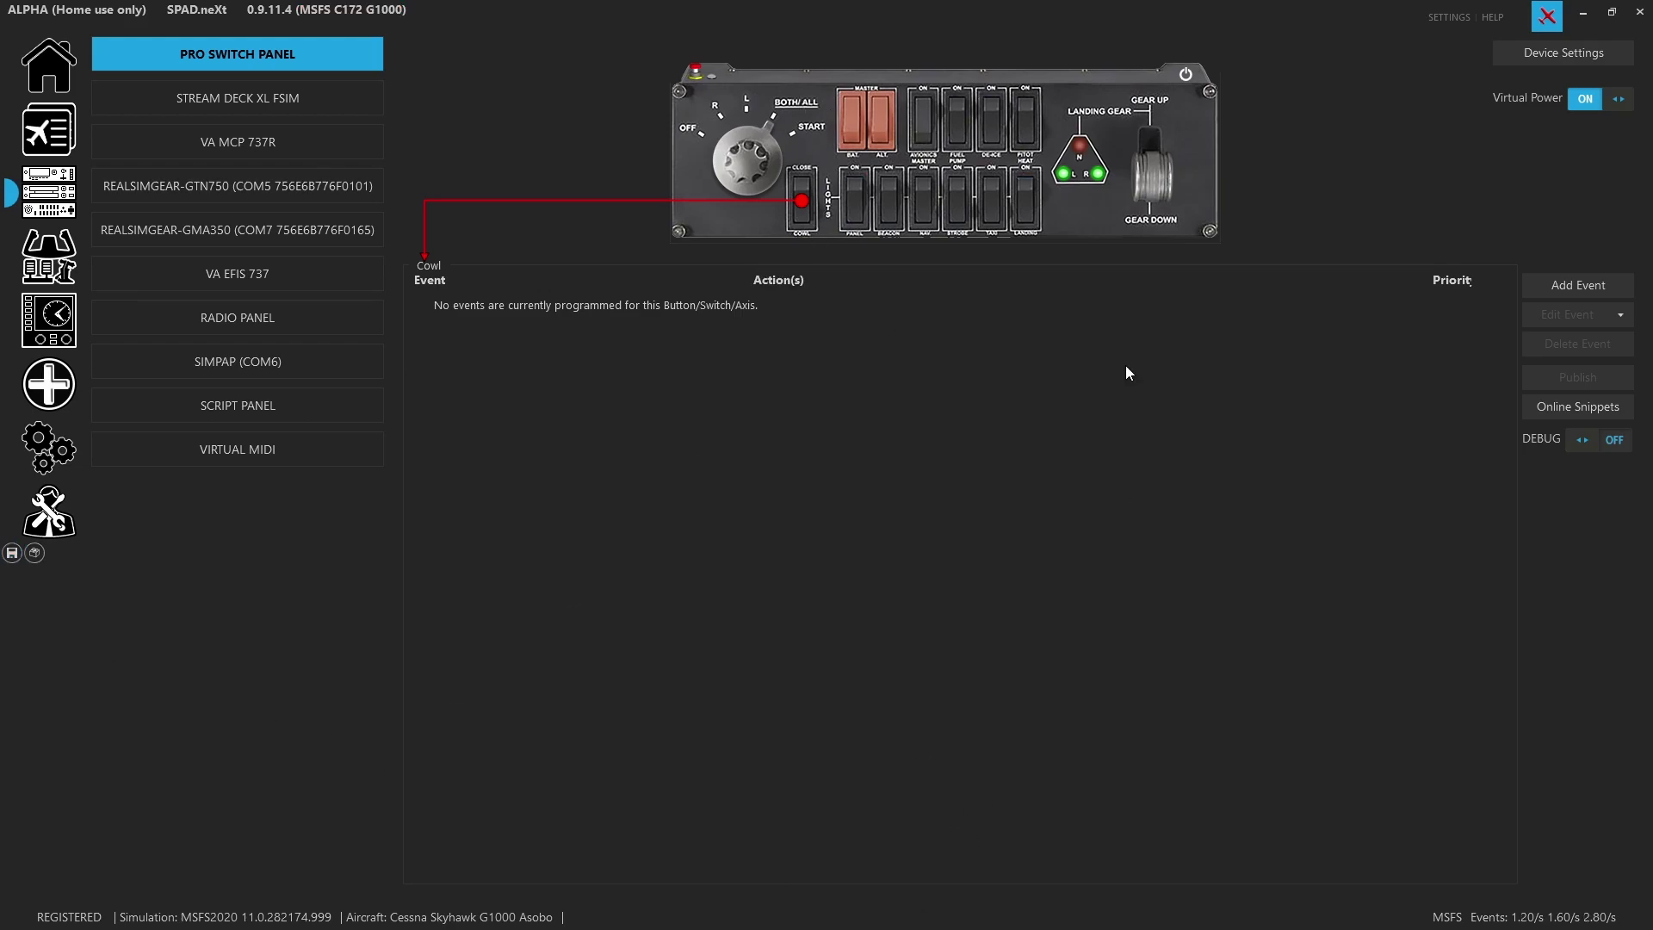
click(1172, 166)
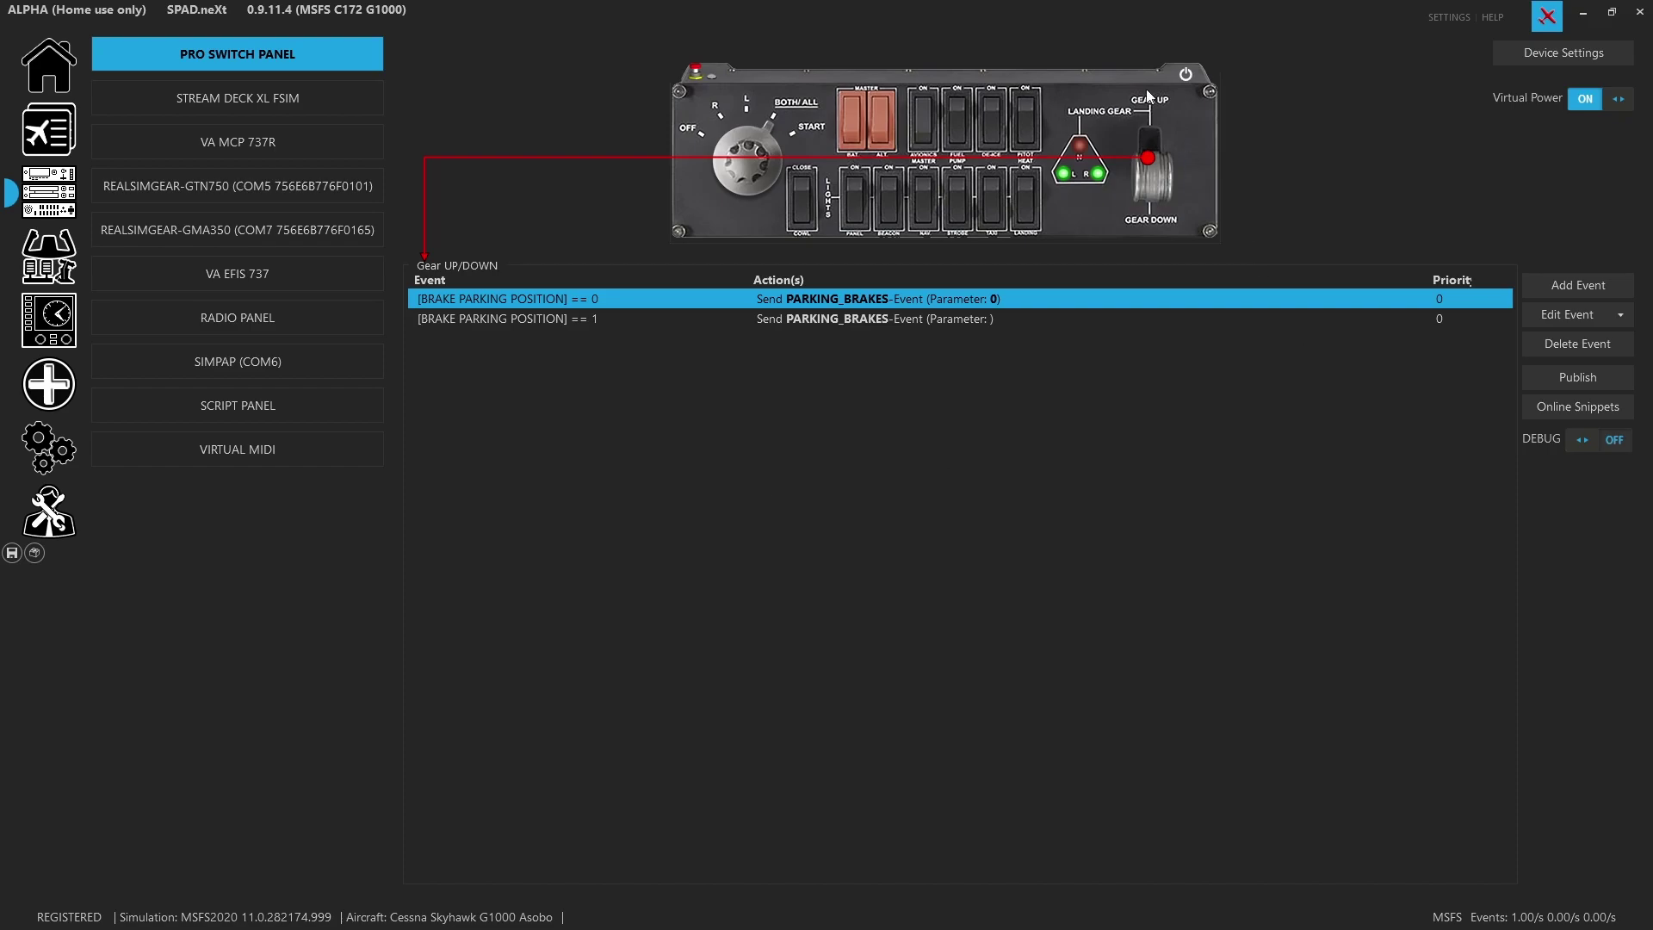
Flip the gear lever to GEAR DOWN and check the right, left and nose gear LED events
click(1136, 152)
click(1093, 178)
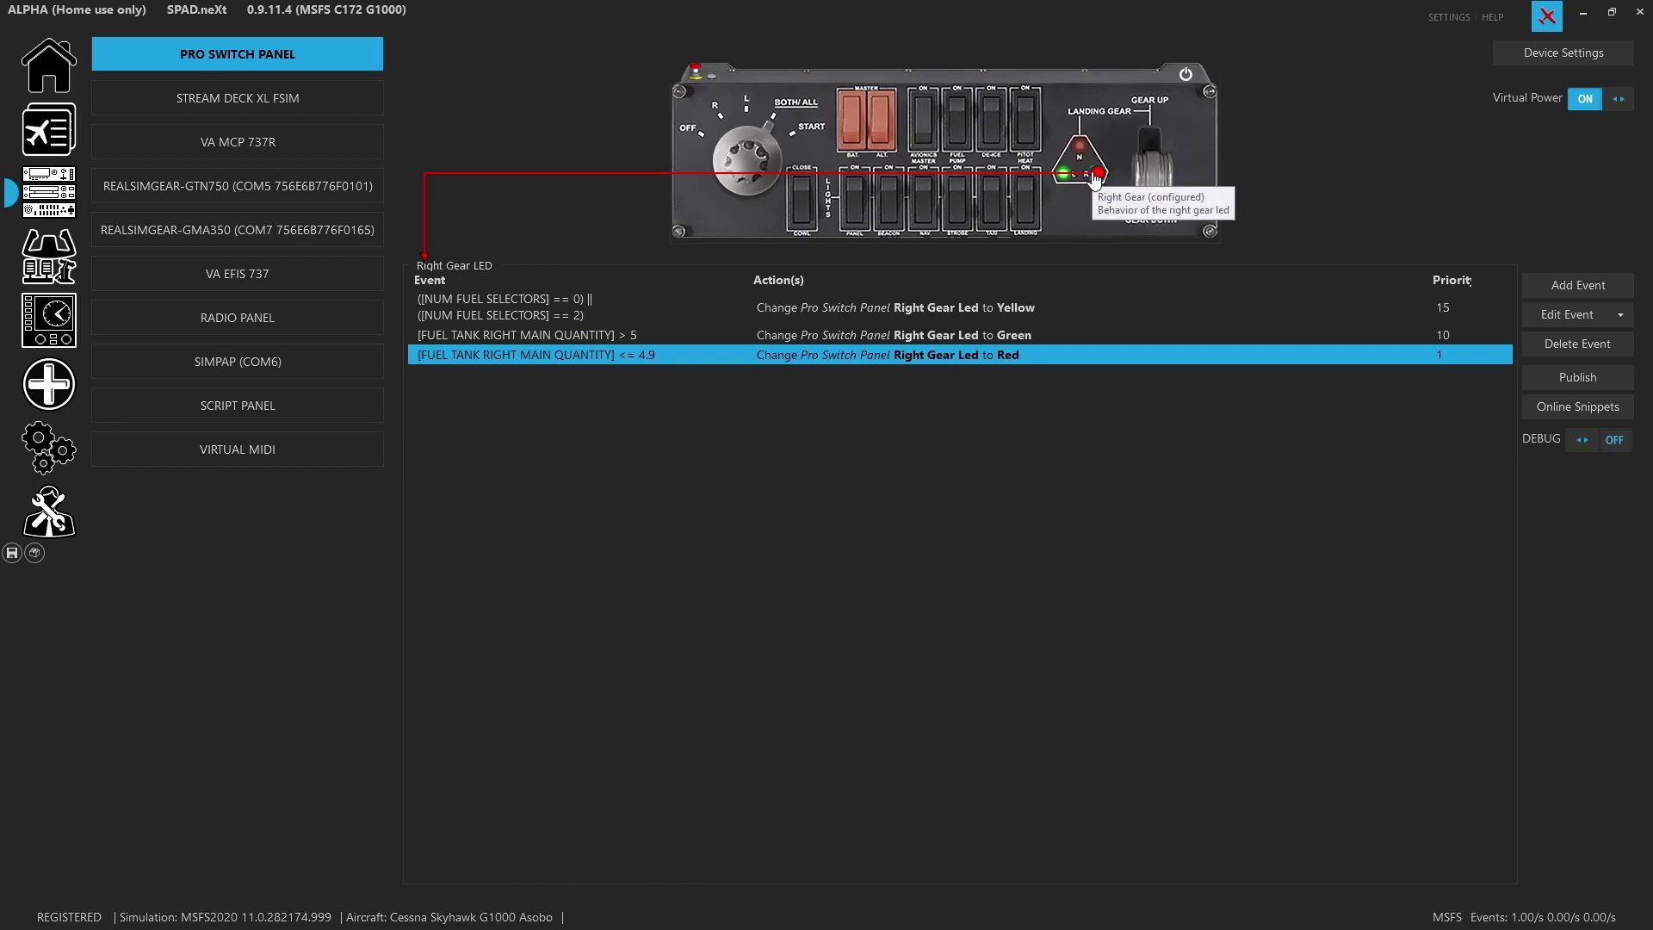
click(1064, 174)
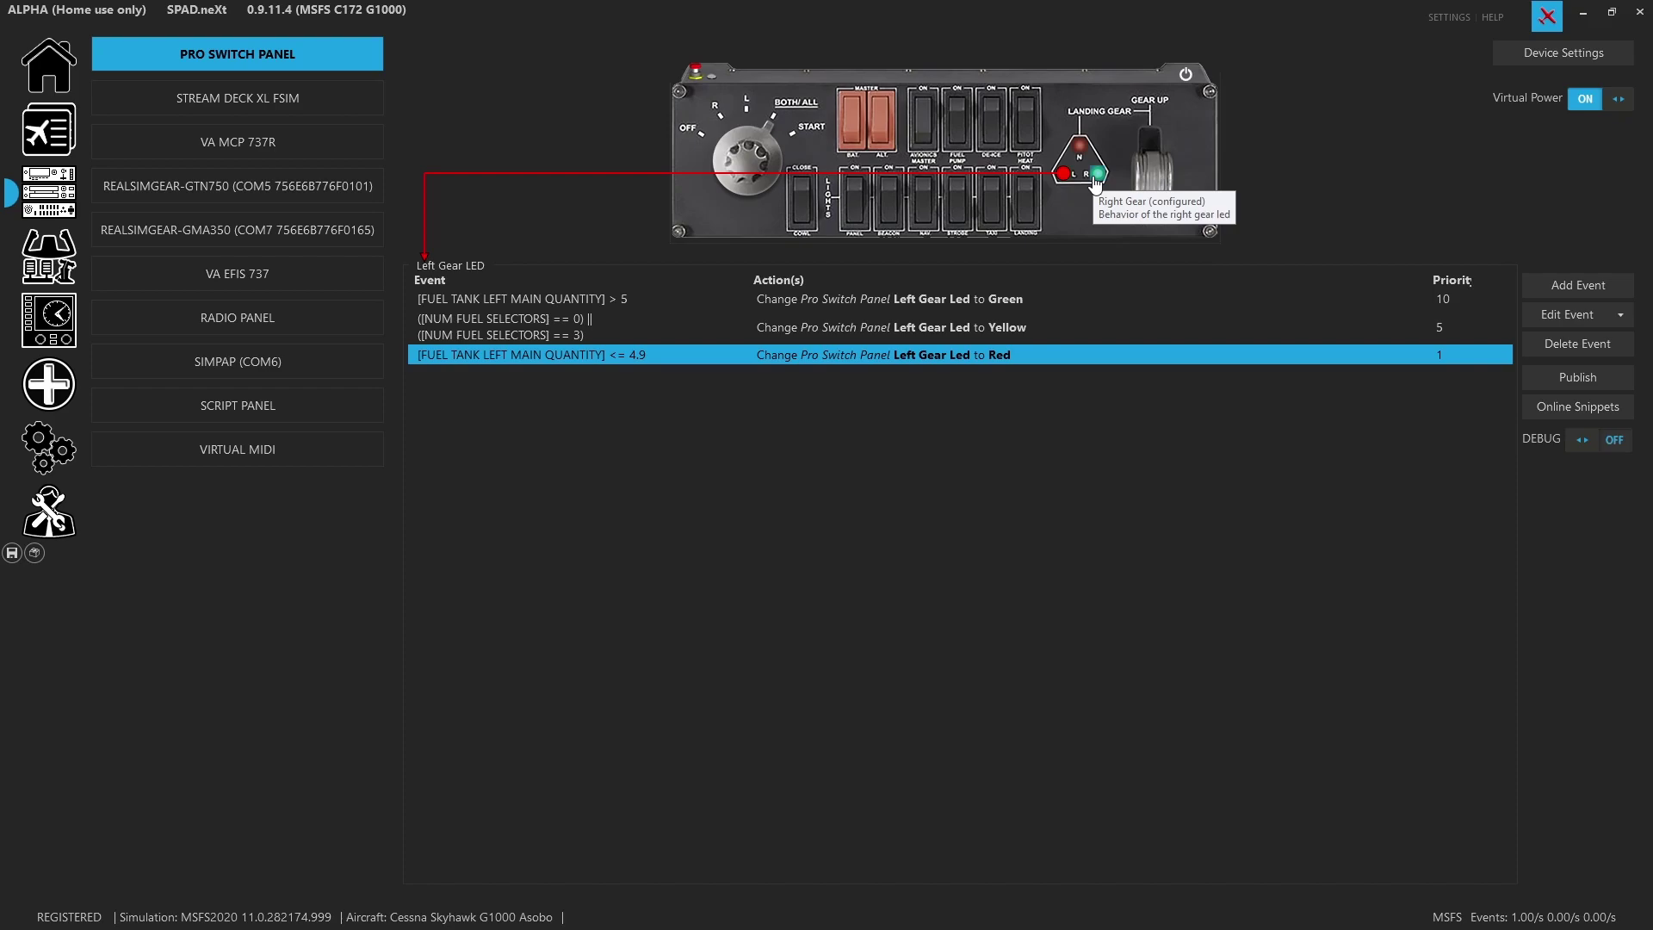
click(1095, 177)
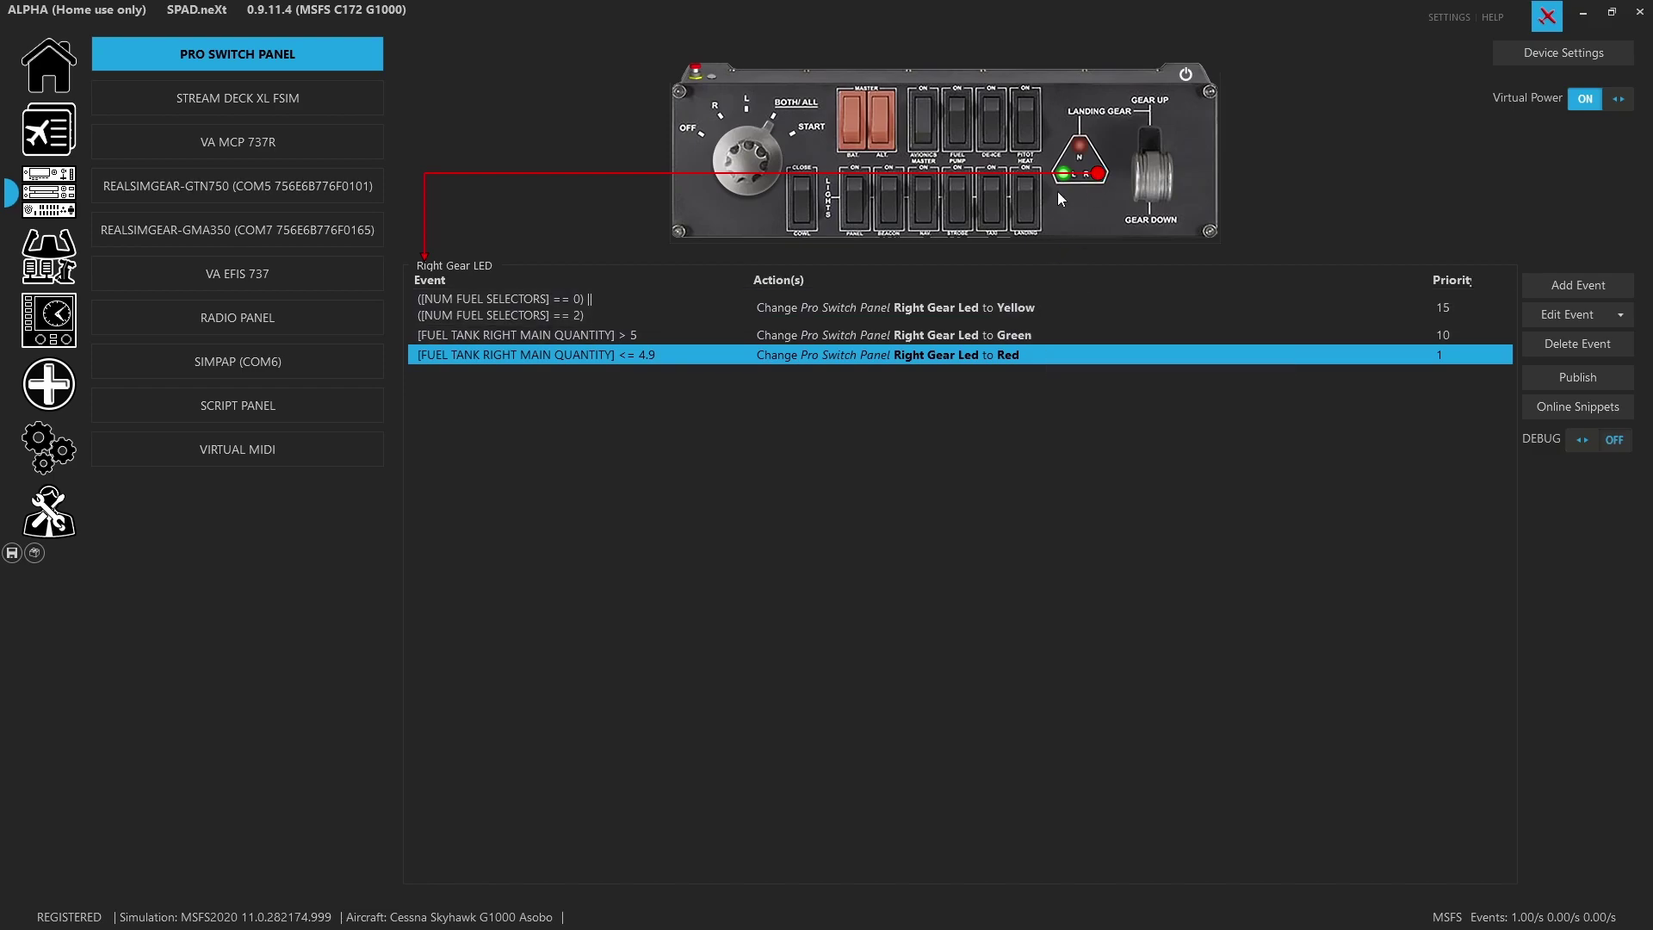
click(1080, 160)
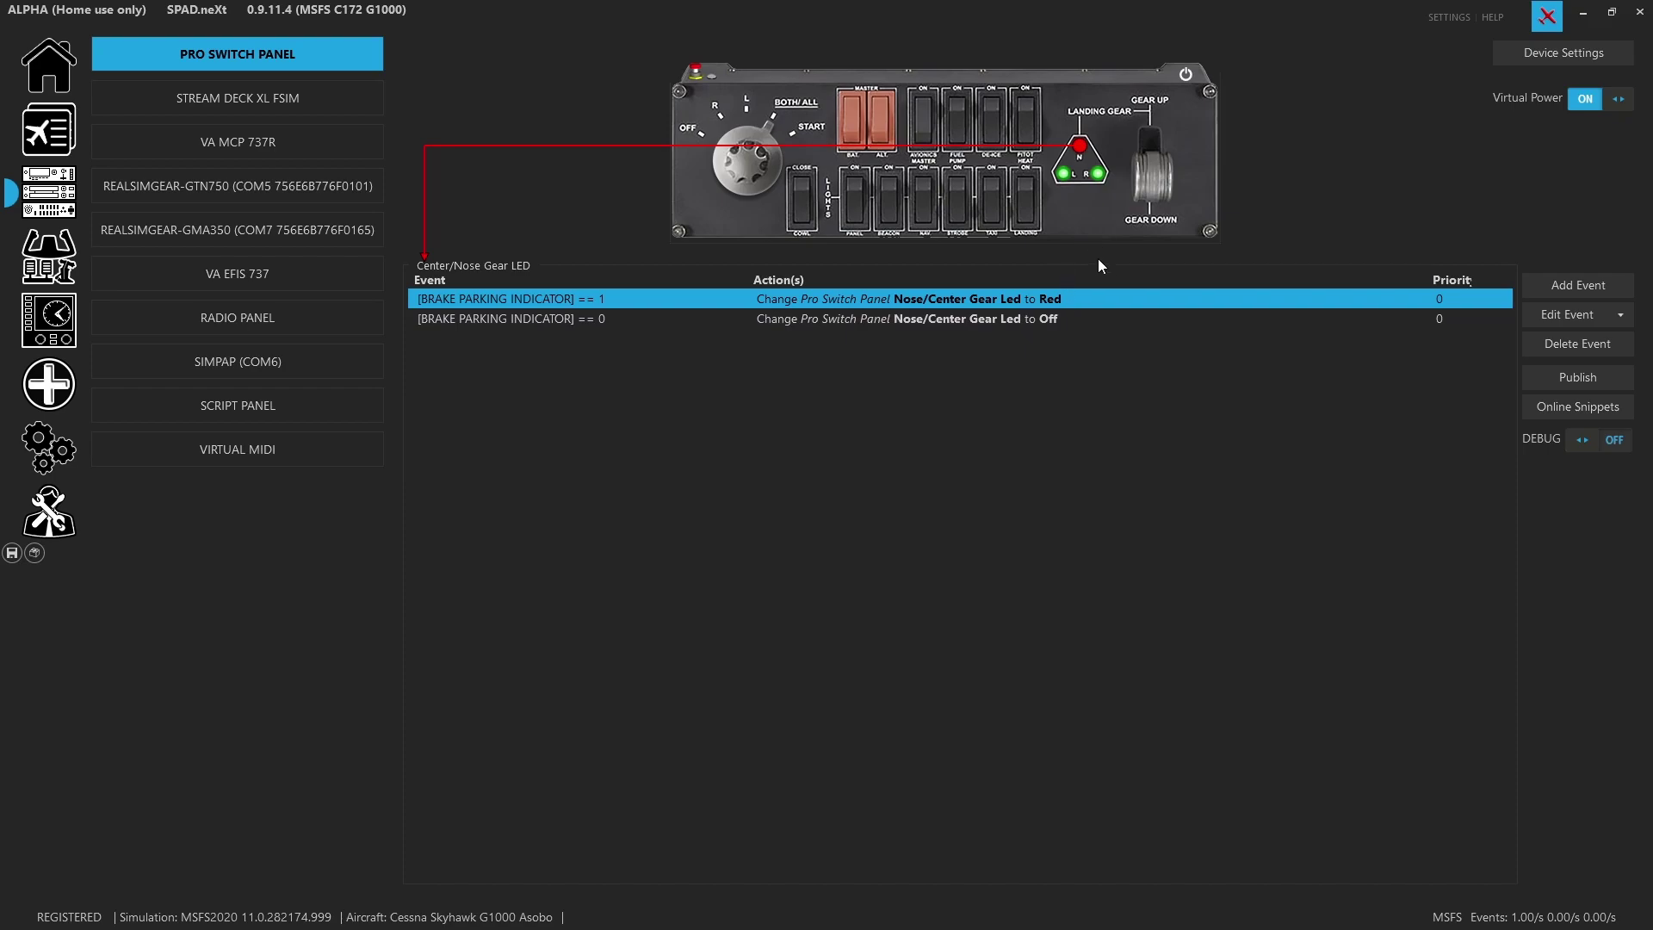
Show the magneto switch's MAGNETO_OFF through SET_STARTER1_HELD events again
click(756, 184)
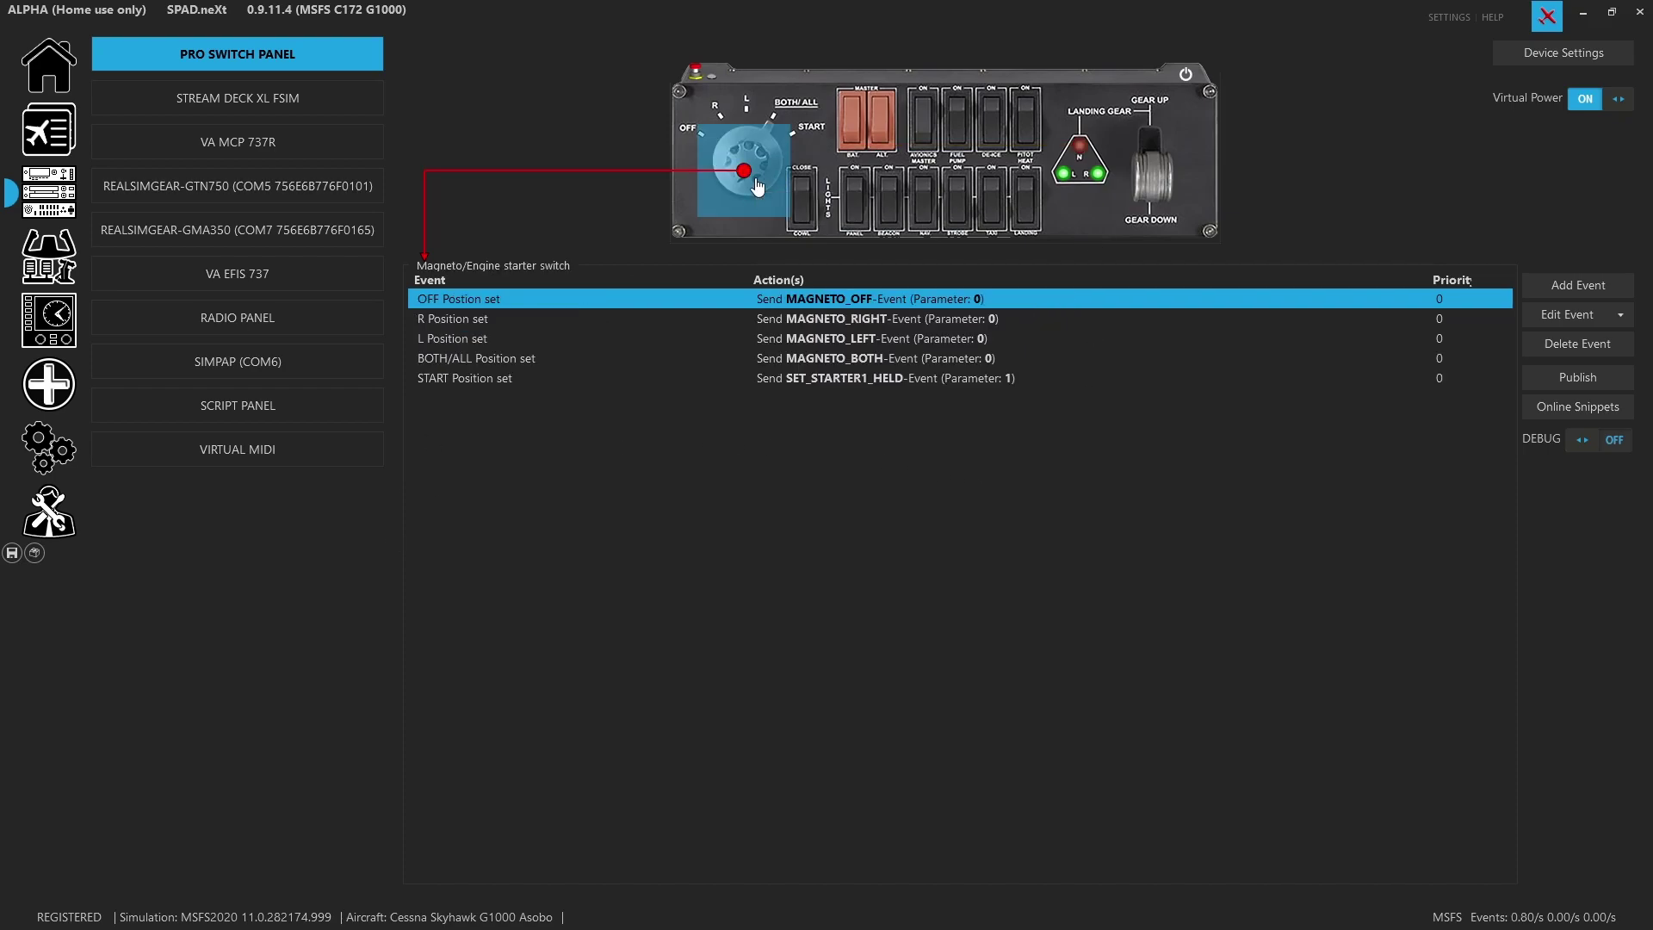